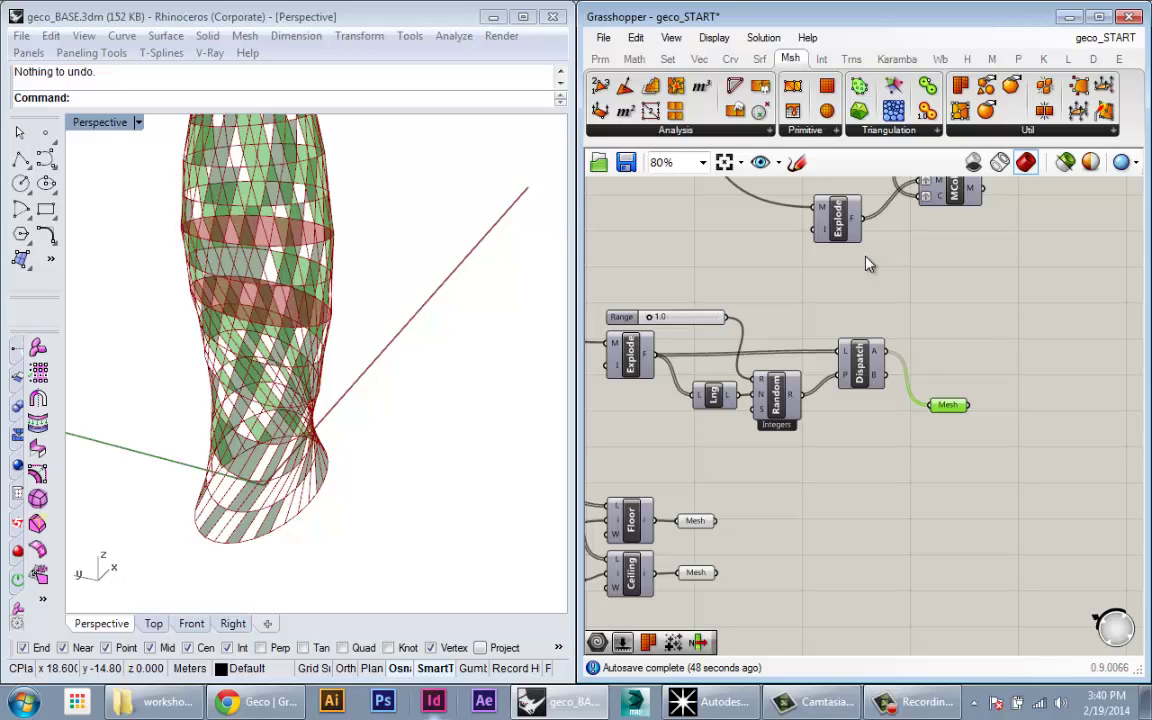
- Set to False the toggle of the Export Mesh to Ecotect component that feeds the Insolation Calculations
{"action": "right_click_drag", "start_coordinate": [536, 239], "coordinate": [338, 238]}
{"action": "scroll", "coordinate": [815, 275], "scroll_direction": "down", "scroll_amount": 2}
{"action": "right_click_drag", "start_coordinate": [813, 268], "coordinate": [882, 425]}
{"action": "right_click_drag", "start_coordinate": [710, 194], "coordinate": [800, 322]}
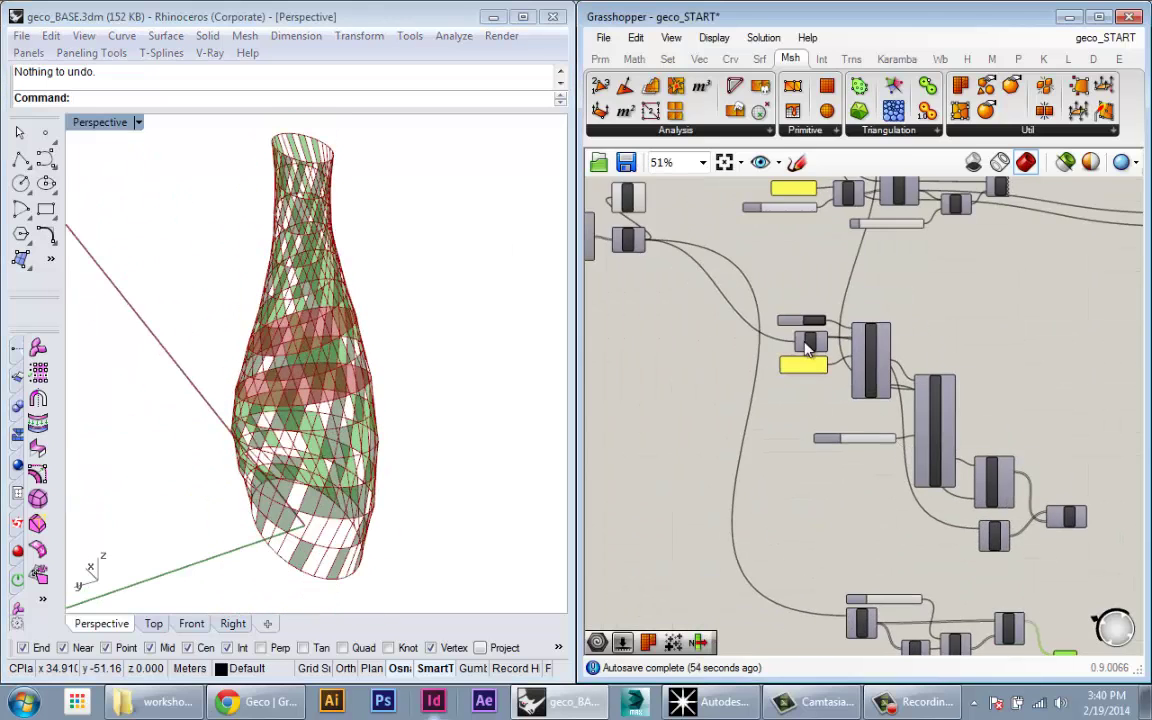
{"action": "scroll", "coordinate": [798, 322], "scroll_direction": "up", "scroll_amount": 3}
{"action": "scroll", "coordinate": [765, 297], "scroll_direction": "down", "scroll_amount": 1}
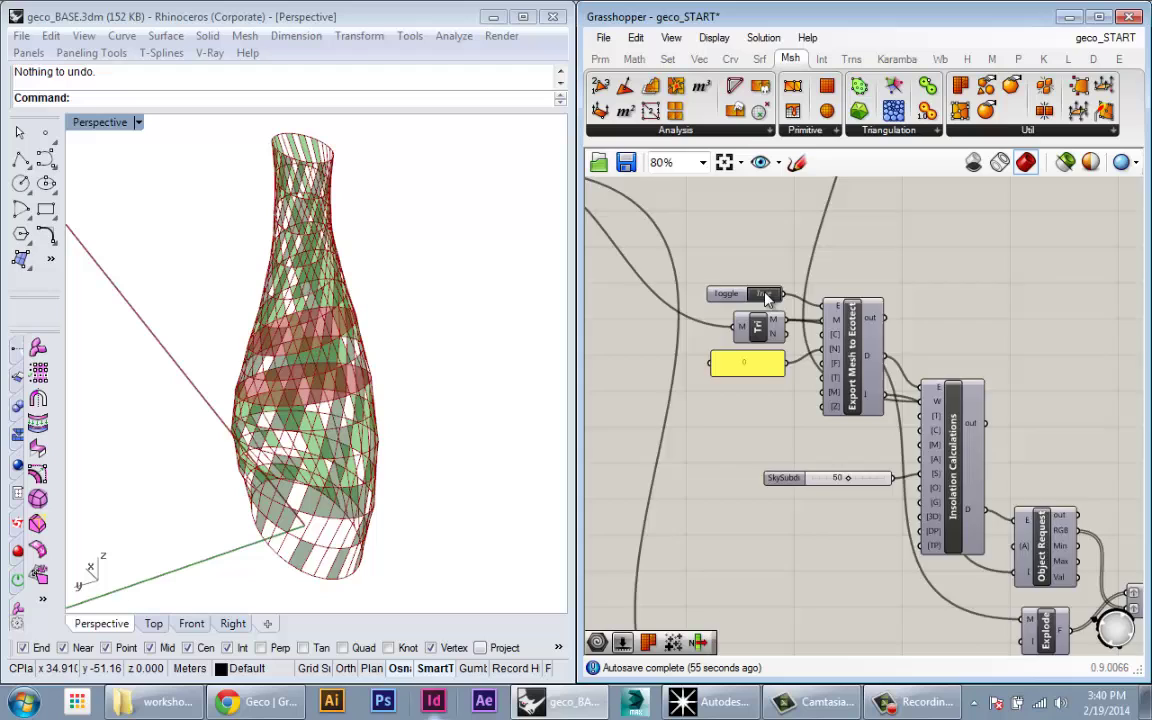
{"action": "scroll", "coordinate": [765, 297], "scroll_direction": "up", "scroll_amount": 1}
{"action": "double_click", "coordinate": [766, 296]}
{"action": "right_click_drag", "start_coordinate": [777, 304], "coordinate": [850, 277]}
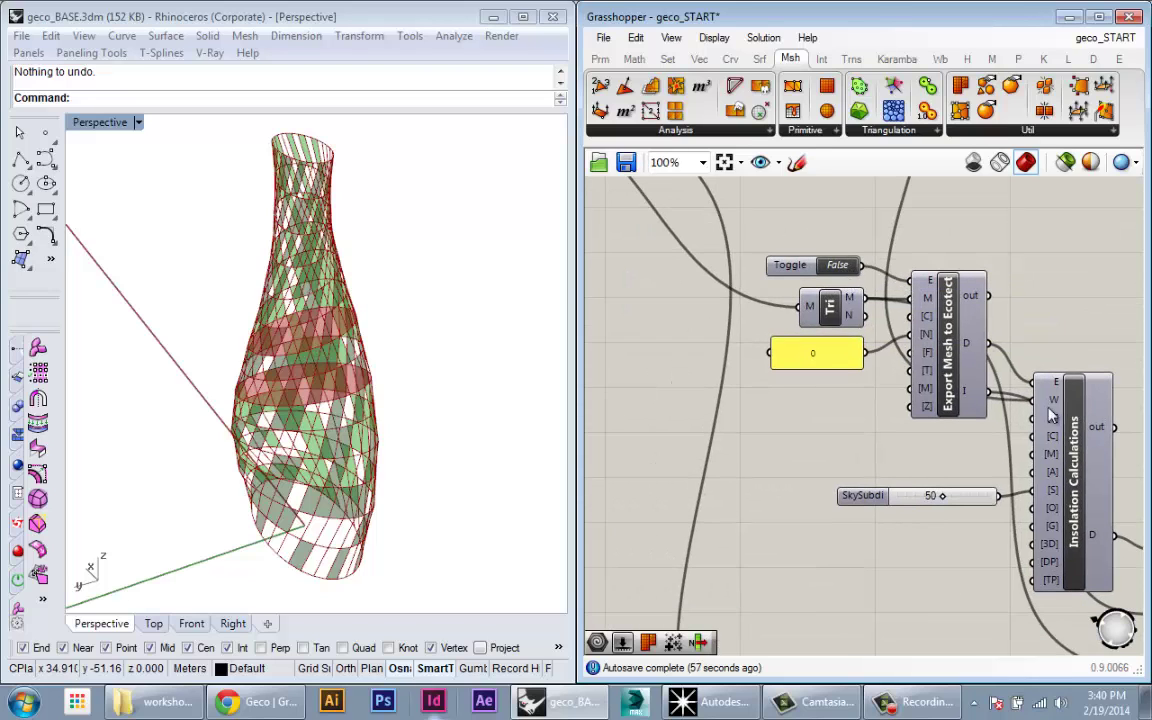
- Add a Geco EcoMeshExport component to the canvas next to the Floor and Ceiling mesh containers
{"action": "scroll", "coordinate": [1075, 411], "scroll_direction": "down", "scroll_amount": 1}
{"action": "scroll", "coordinate": [1055, 408], "scroll_direction": "down", "scroll_amount": 2}
{"action": "right_click_drag", "start_coordinate": [989, 452], "coordinate": [832, 367]}
{"action": "scroll", "coordinate": [832, 367], "scroll_direction": "down", "scroll_amount": 1}
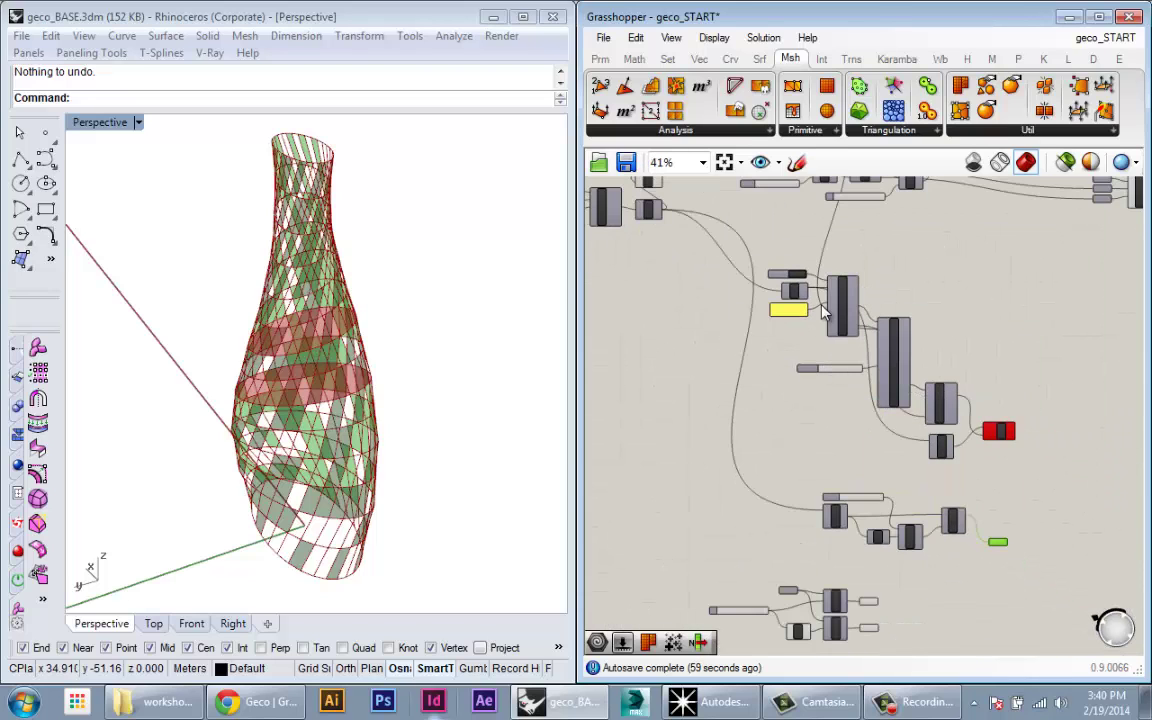
{"action": "right_click_drag", "start_coordinate": [829, 421], "coordinate": [829, 349]}
{"action": "scroll", "coordinate": [833, 357], "scroll_direction": "up", "scroll_amount": 5}
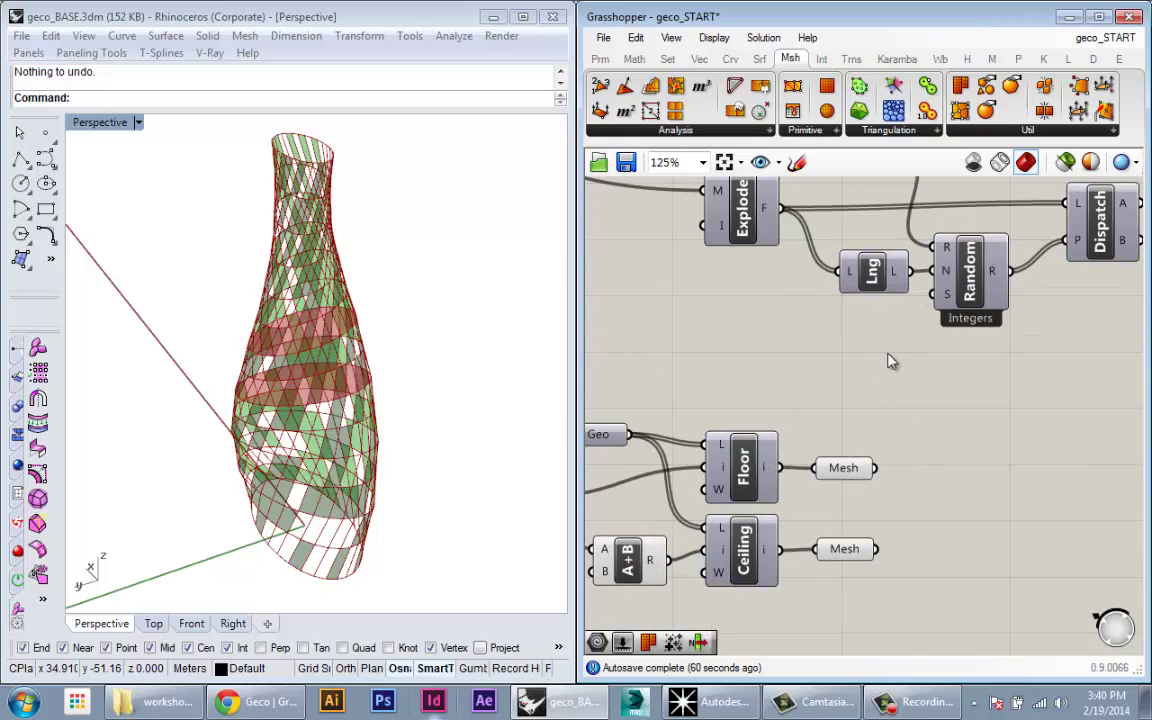
{"action": "scroll", "coordinate": [800, 355], "scroll_direction": "down", "scroll_amount": 3}
{"action": "left_click", "coordinate": [822, 372]}
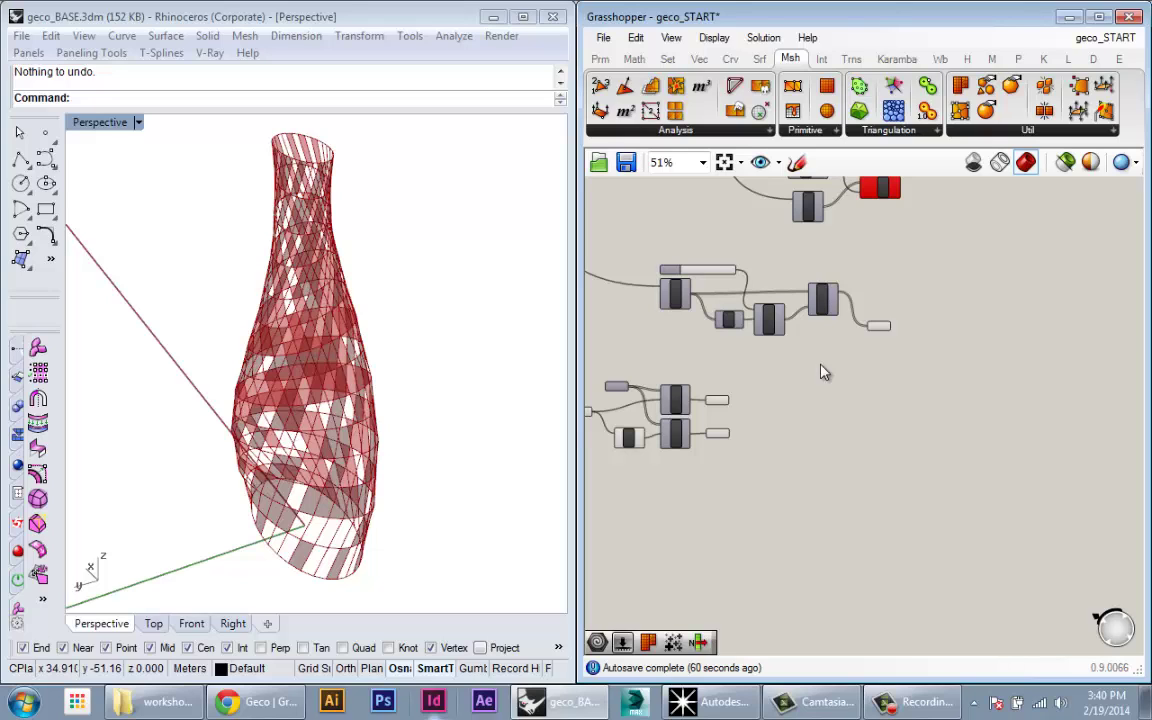
{"action": "scroll", "coordinate": [810, 395], "scroll_direction": "up", "scroll_amount": 1}
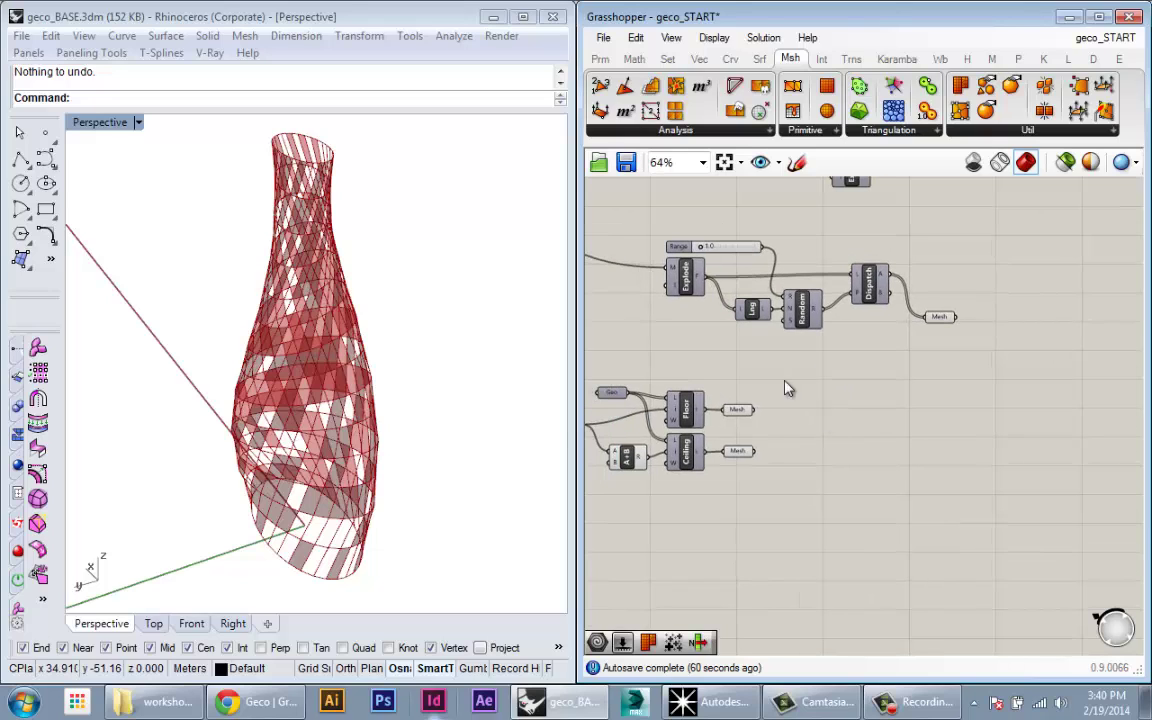
{"action": "left_click", "coordinate": [1118, 58]}
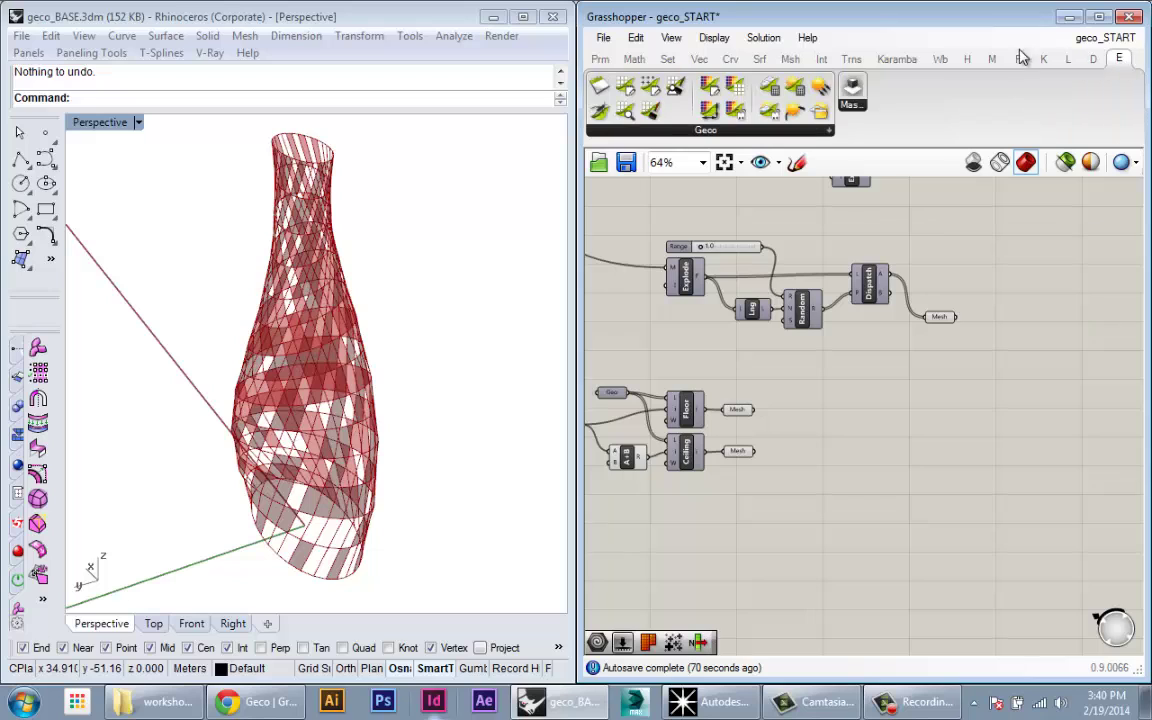
{"action": "left_click", "coordinate": [710, 131]}
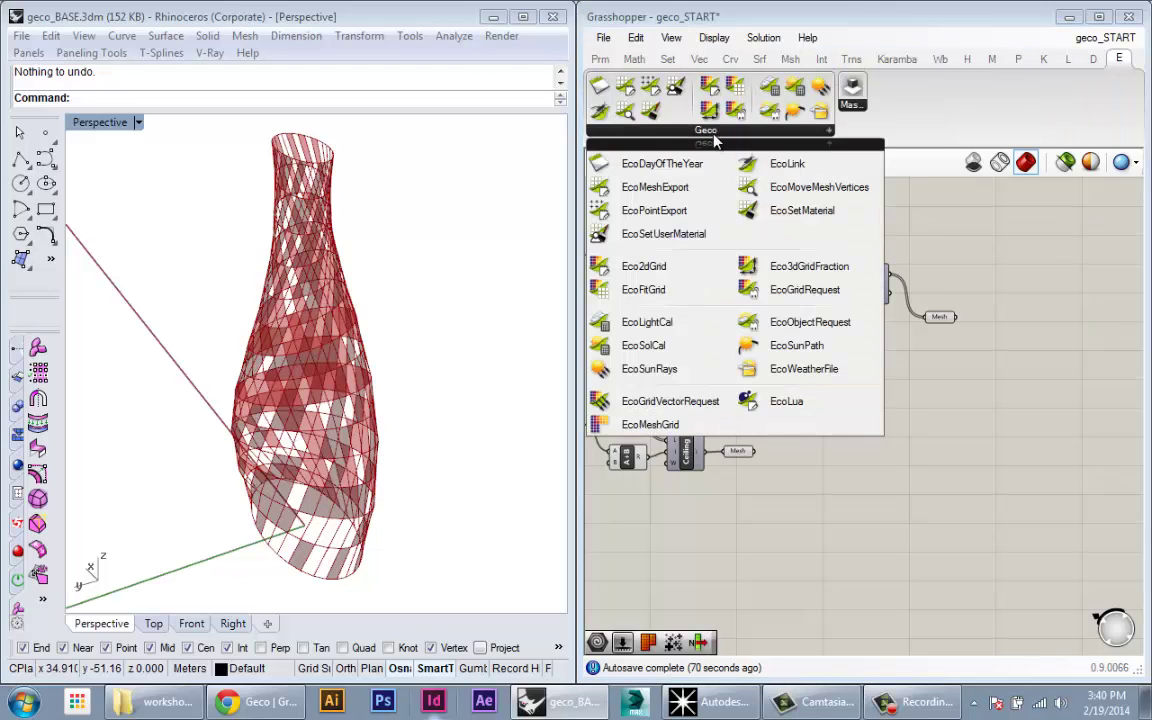
{"action": "left_click", "coordinate": [651, 188]}
{"action": "left_click", "coordinate": [830, 435]}
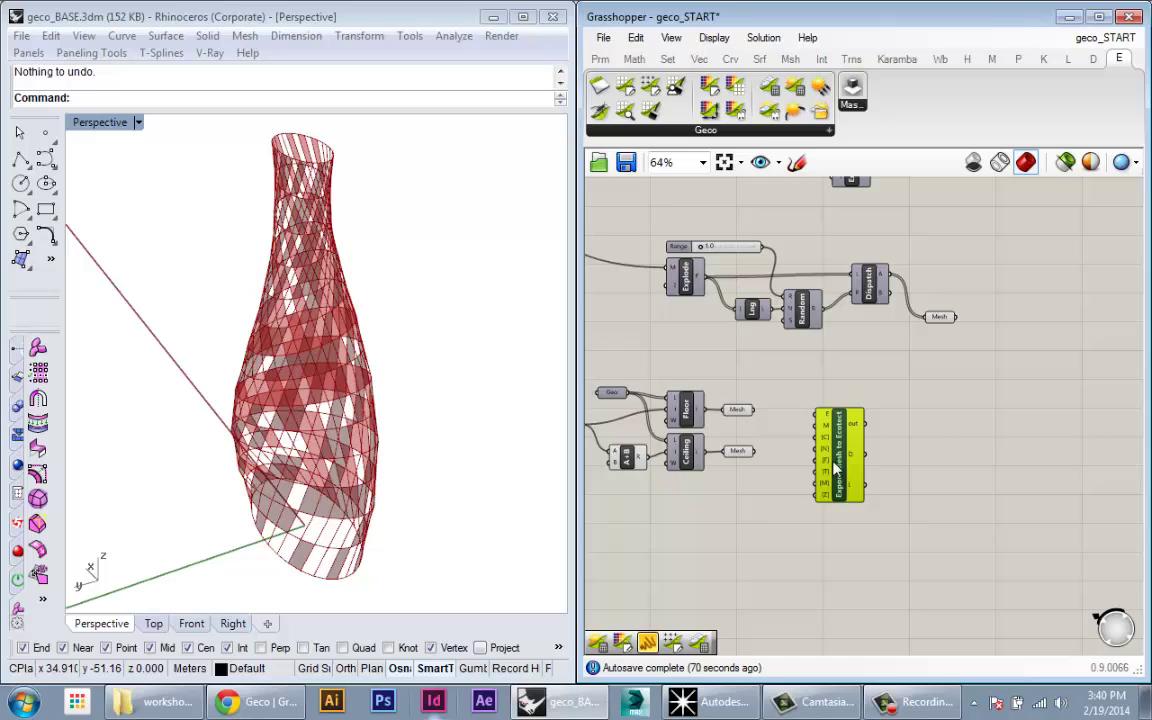
- Add a Boolean Toggle and connect it to the E input of the new Export Mesh to Ecotect component
{"action": "scroll", "coordinate": [828, 420], "scroll_direction": "up", "scroll_amount": 2}
{"action": "double_click", "coordinate": [797, 350]}
{"action": "type", "text": "toggle"}
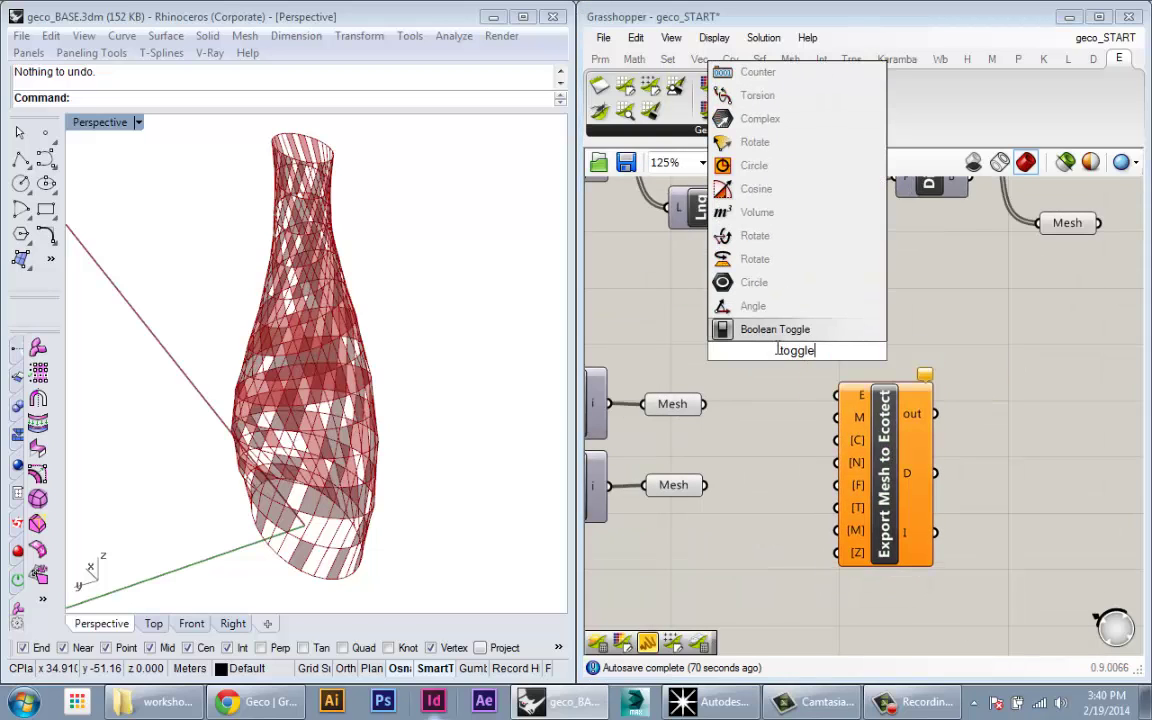
{"action": "left_click", "coordinate": [775, 332]}
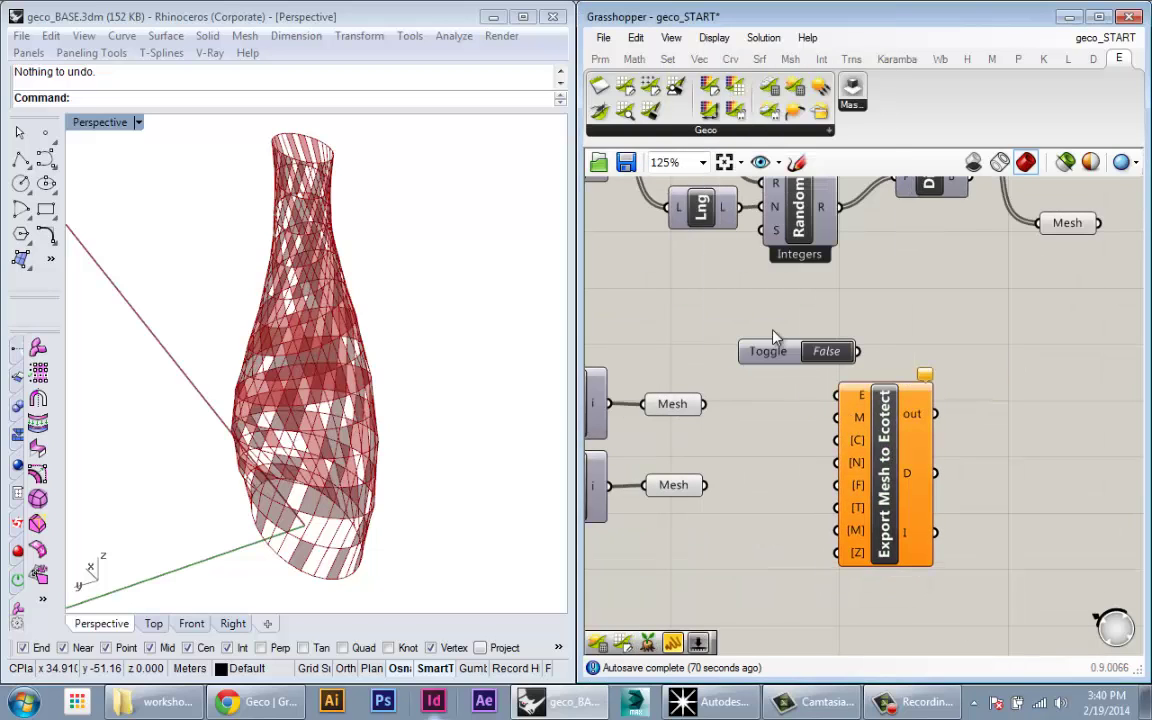
{"action": "left_click_drag", "start_coordinate": [779, 353], "coordinate": [911, 411]}
{"action": "left_click_drag", "start_coordinate": [715, 347], "coordinate": [730, 334]}
{"action": "left_click", "coordinate": [755, 358]}
{"action": "right_click_drag", "start_coordinate": [928, 402], "coordinate": [984, 420]}
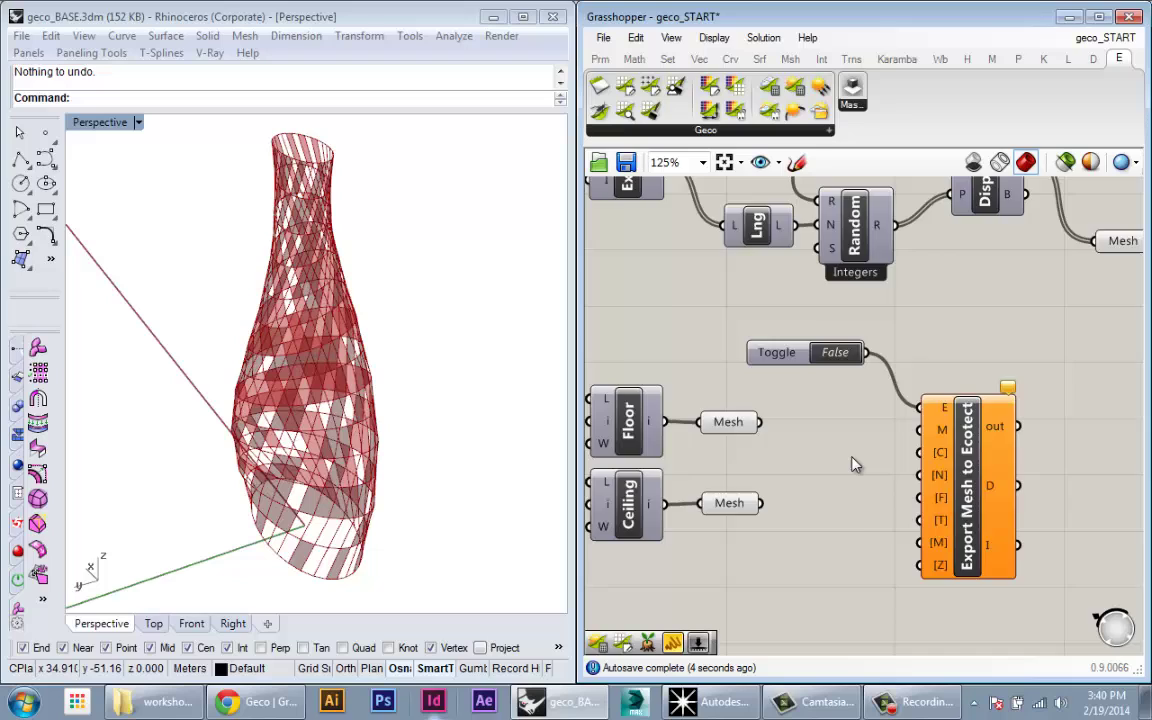
- Connect the Floor mesh container to the M input of the new Export Mesh to Ecotect component
{"action": "scroll", "coordinate": [870, 460], "scroll_direction": "down", "scroll_amount": 2}
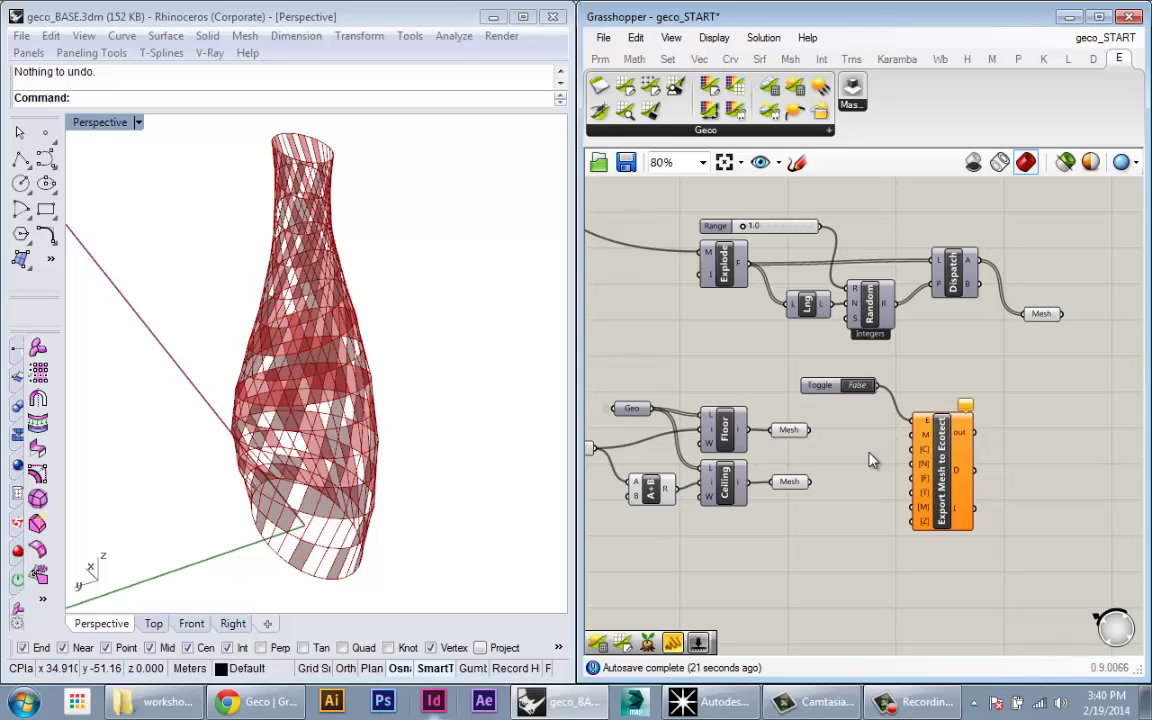
{"action": "scroll", "coordinate": [870, 460], "scroll_direction": "up", "scroll_amount": 3}
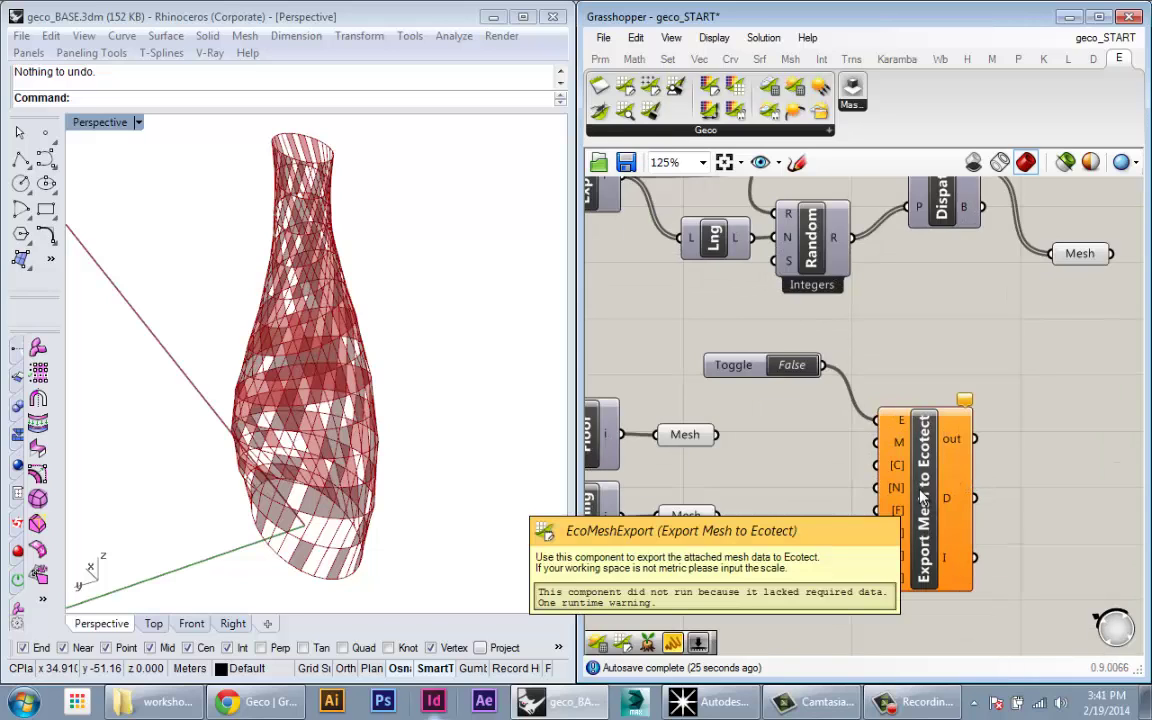
{"action": "left_click_drag", "start_coordinate": [921, 493], "coordinate": [940, 488]}
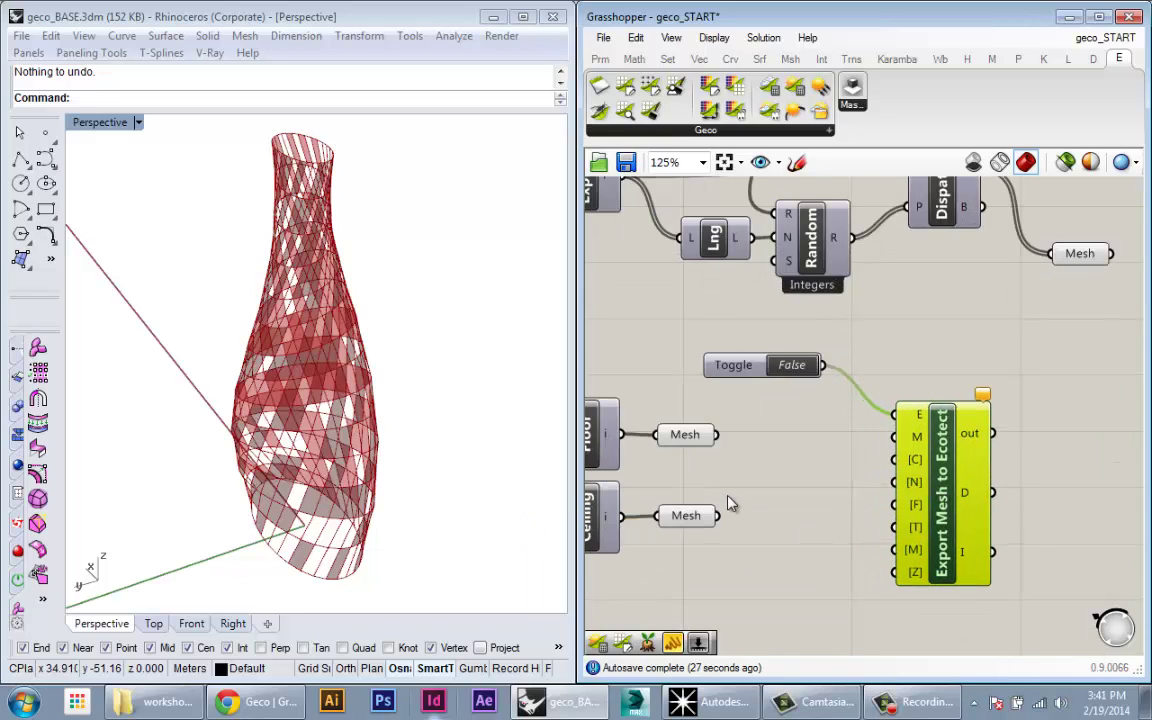
{"action": "right_click_drag", "start_coordinate": [730, 496], "coordinate": [785, 551]}
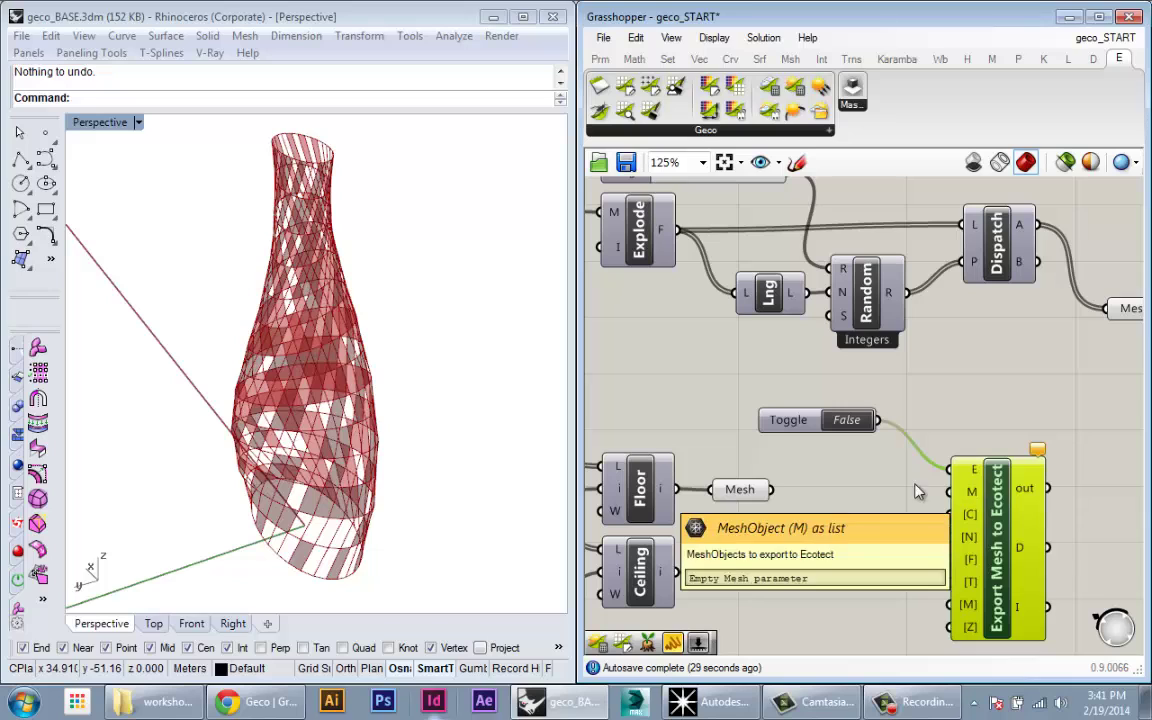
{"action": "left_click_drag", "start_coordinate": [772, 489], "coordinate": [951, 491]}
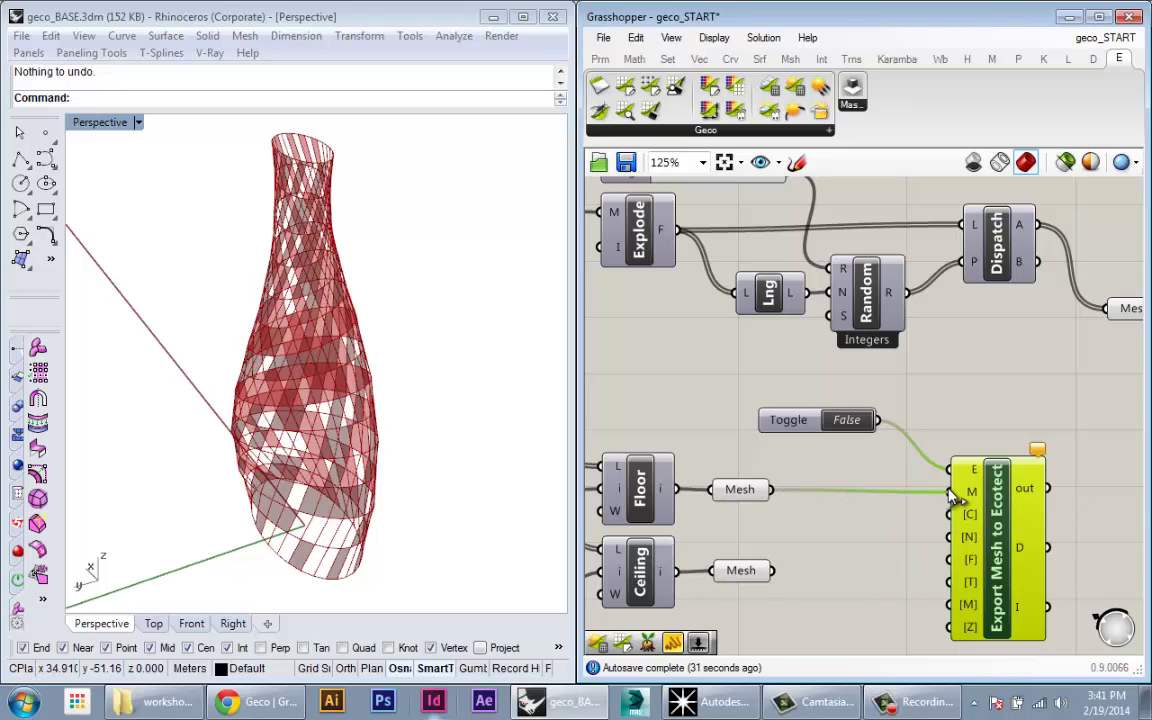
{"action": "right_click_drag", "start_coordinate": [936, 507], "coordinate": [920, 481]}
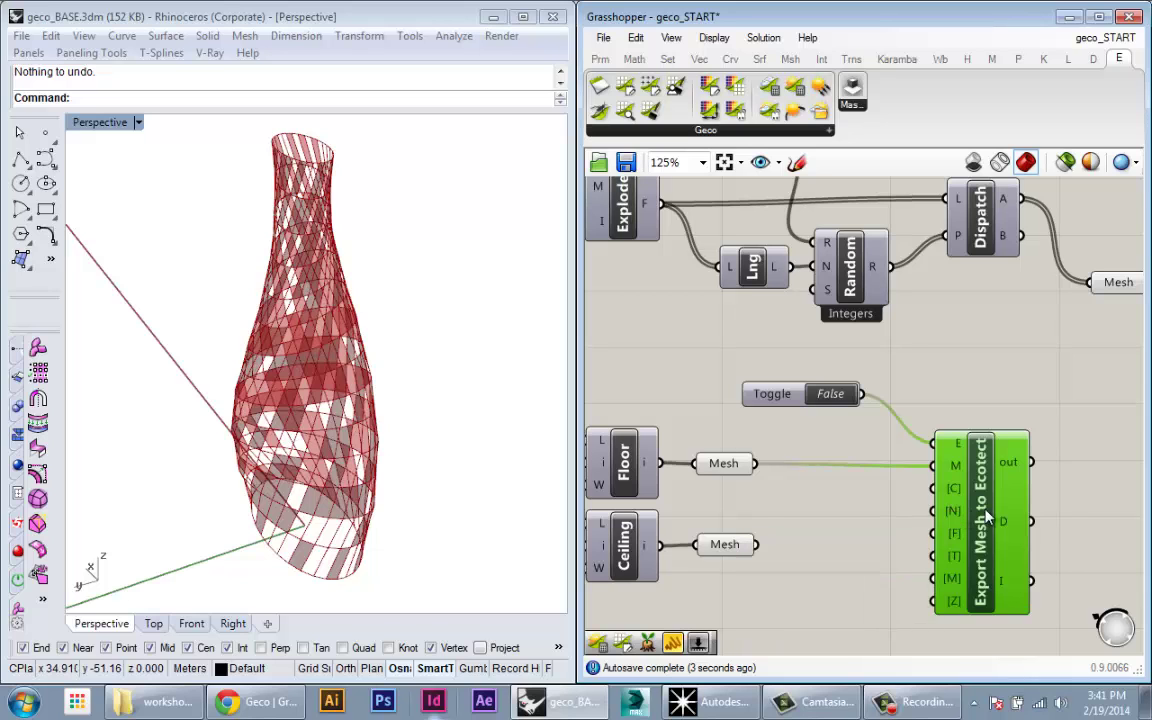
- Add a panel containing 0 and connect it to the N input of the new Export Mesh to Ecotect component
{"action": "scroll", "coordinate": [900, 522], "scroll_direction": "down", "scroll_amount": 4}
{"action": "scroll", "coordinate": [913, 524], "scroll_direction": "up", "scroll_amount": 3}
{"action": "double_click", "coordinate": [917, 505]}
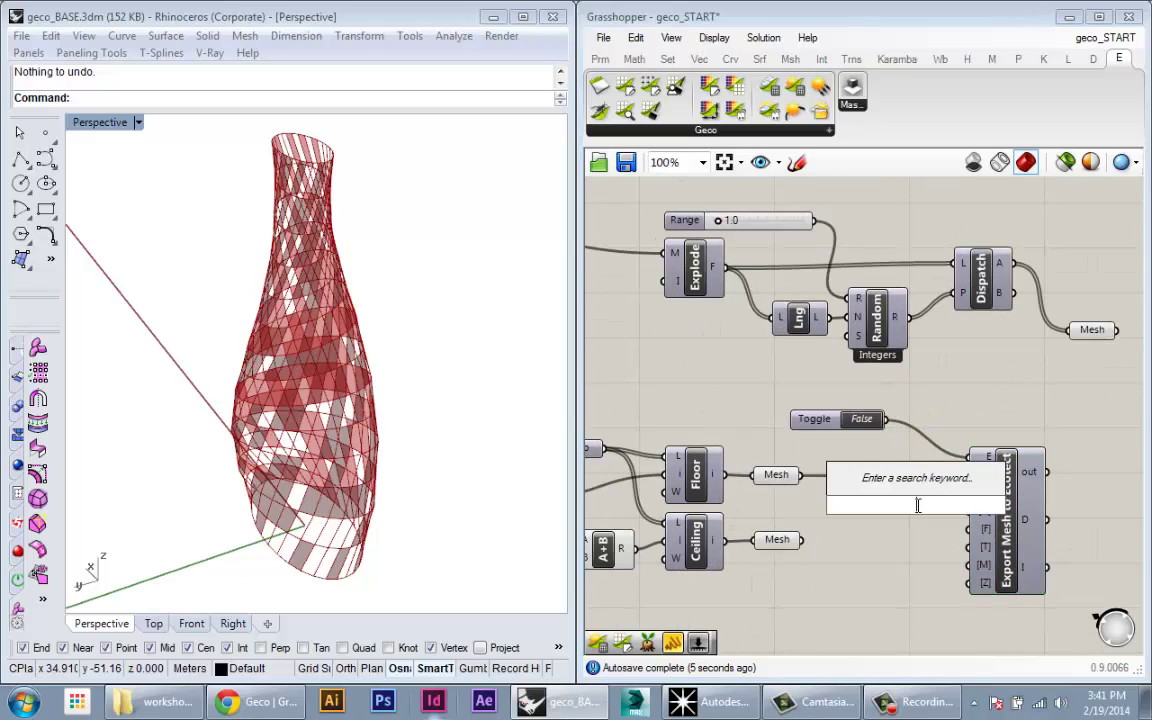
{"action": "left_click_drag", "start_coordinate": [673, 642], "coordinate": [892, 549]}
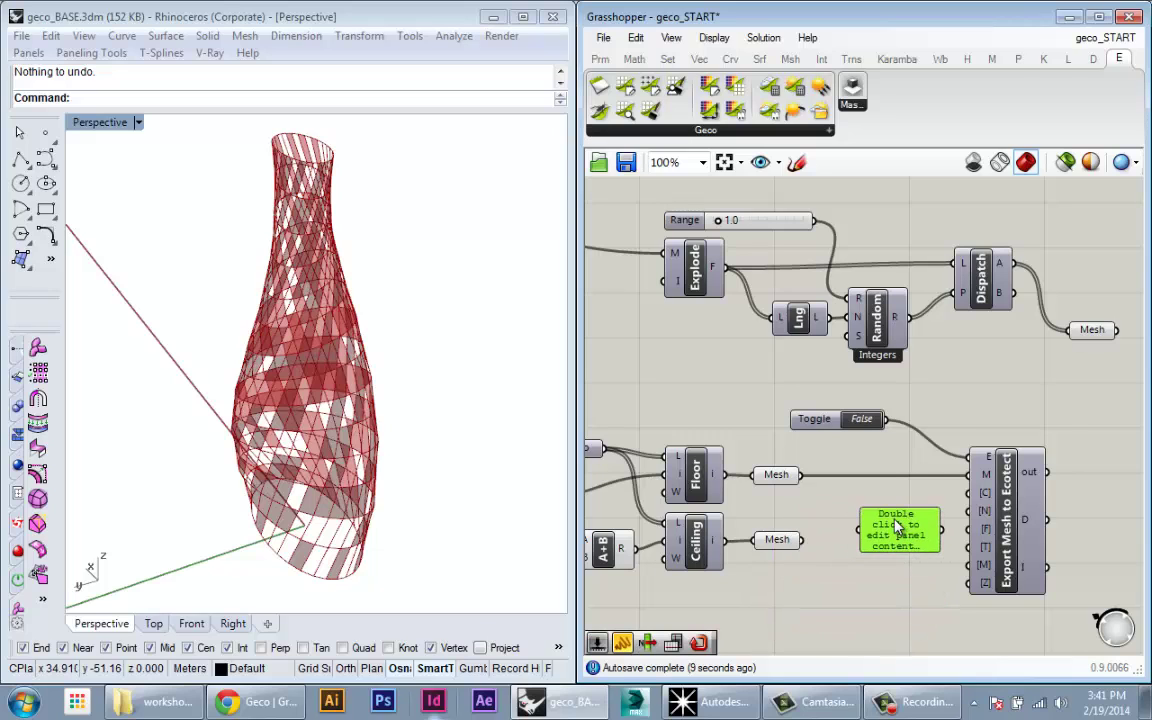
{"action": "double_click", "coordinate": [850, 545]}
{"action": "left_click", "coordinate": [940, 656]}
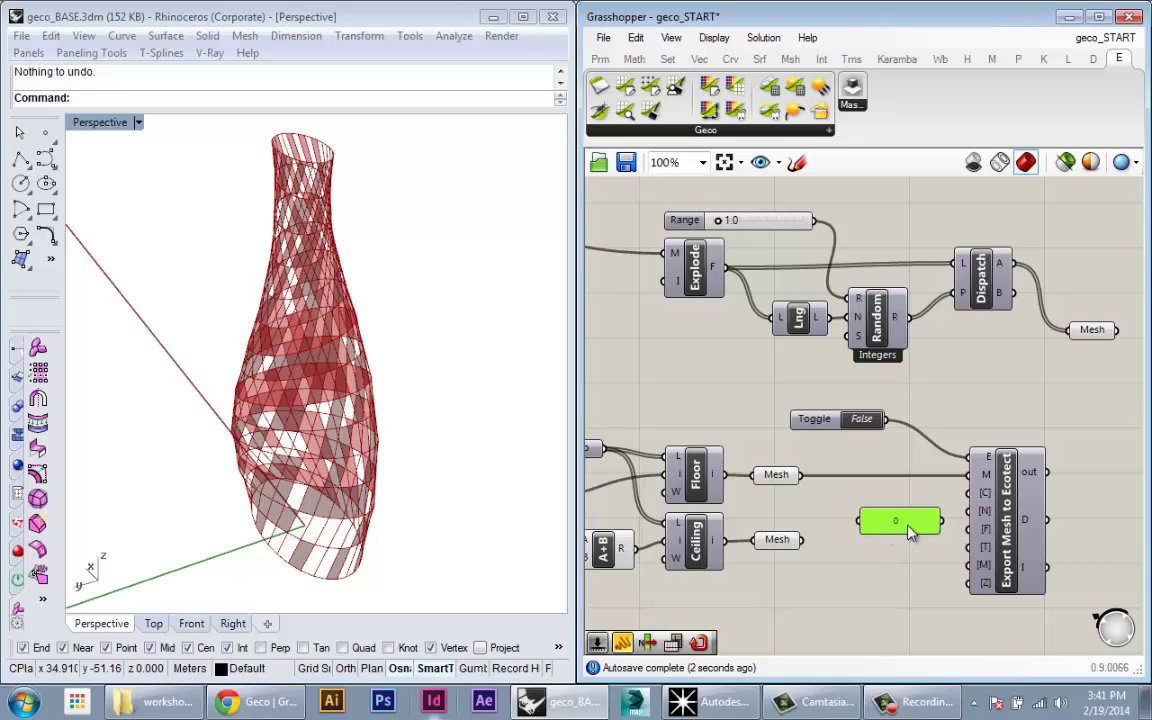
{"action": "mouse_move", "coordinate": [890, 528]}
{"action": "left_mouse_down"}
{"action": "mouse_move", "coordinate": [883, 506]}
{"action": "mouse_move", "coordinate": [914, 513]}
{"action": "mouse_move", "coordinate": [907, 522]}
{"action": "left_mouse_up"}
{"action": "left_click_drag", "start_coordinate": [1004, 523], "coordinate": [1005, 517]}
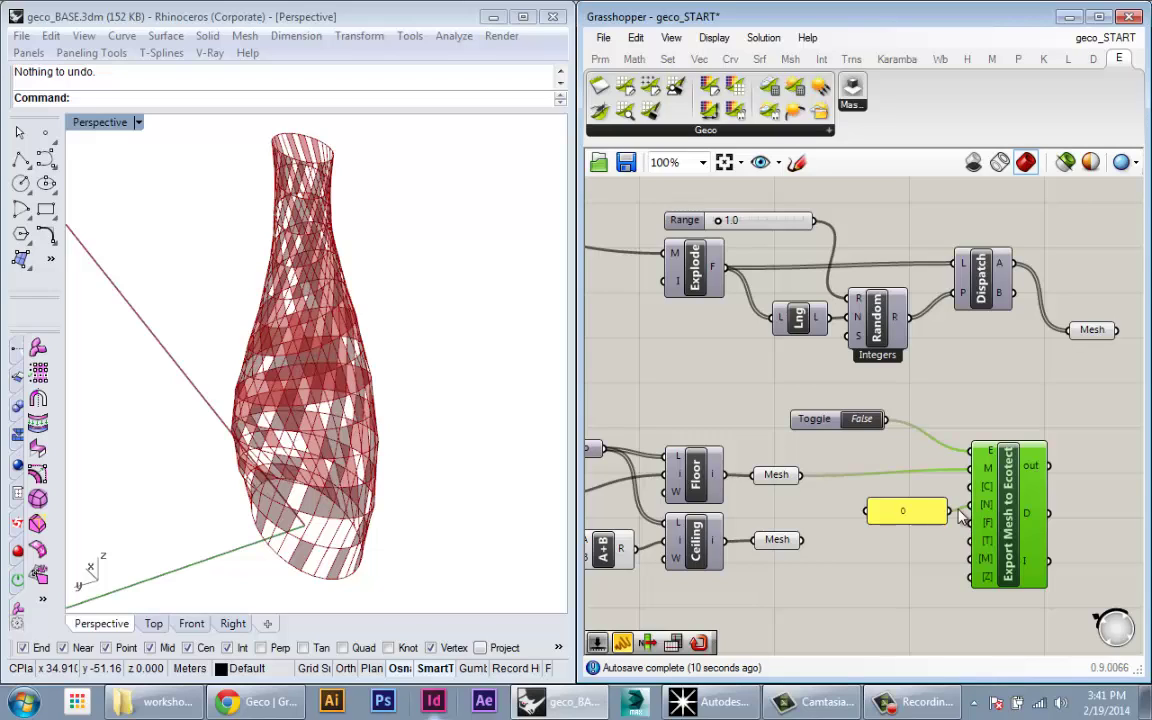
{"action": "left_click_drag", "start_coordinate": [1006, 562], "coordinate": [1016, 566]}
- Set the new export toggle to True and inspect the exported floor mesh in Autodesk Ecotect Analysis
{"action": "right_click_drag", "start_coordinate": [890, 442], "coordinate": [867, 438]}
{"action": "double_click", "coordinate": [838, 415]}
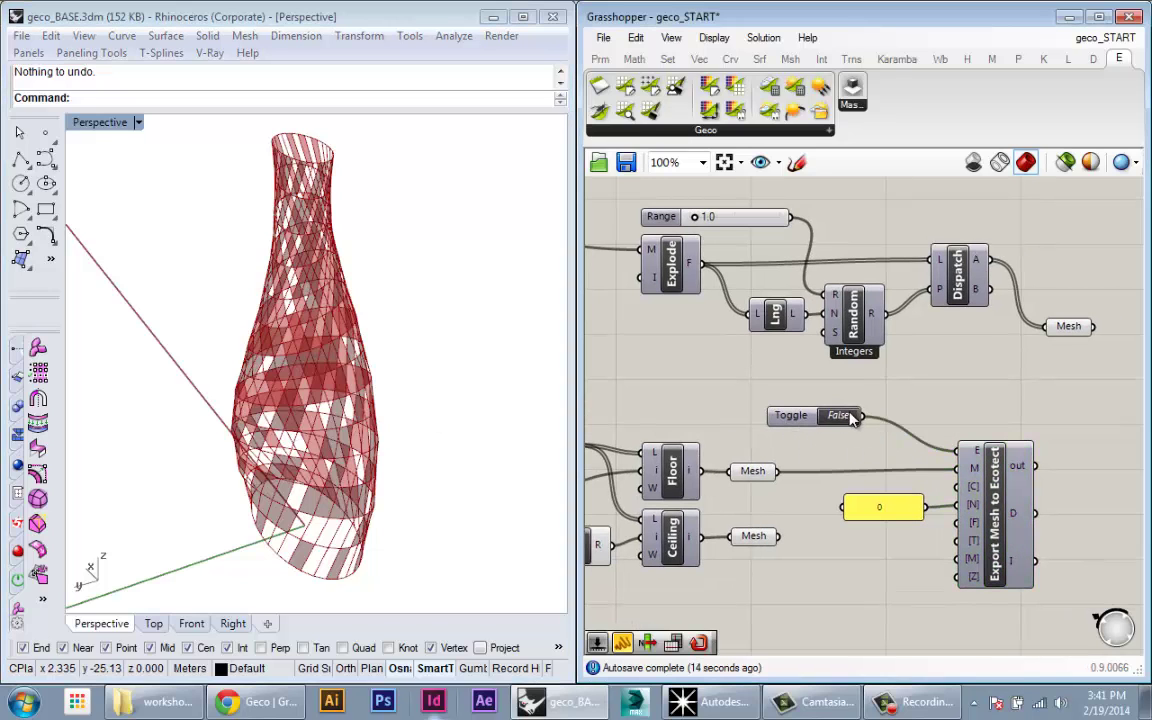
{"action": "left_click", "coordinate": [708, 703]}
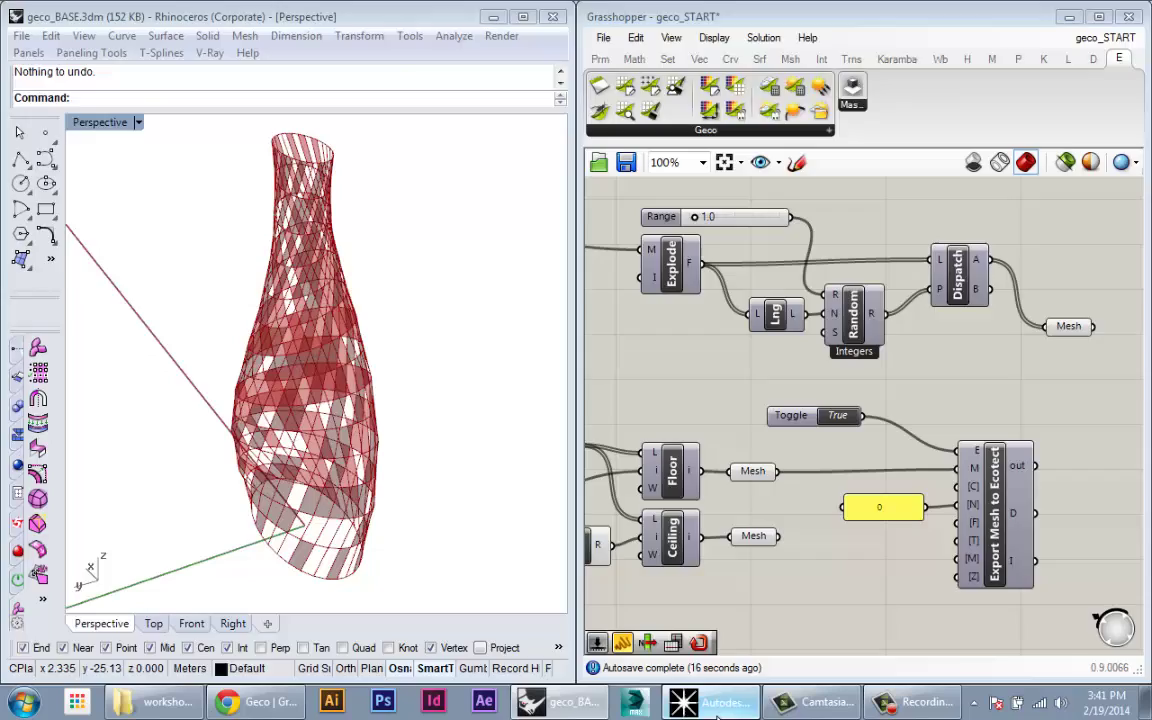
{"action": "right_click_drag", "start_coordinate": [457, 378], "coordinate": [560, 328]}
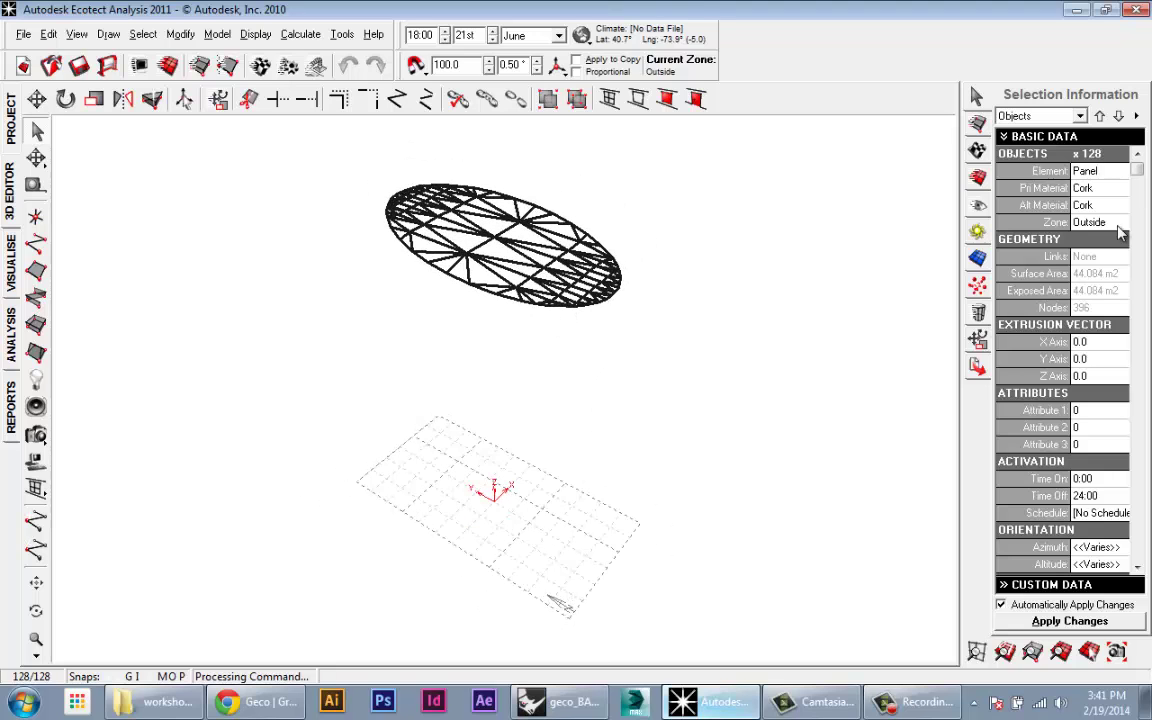
{"action": "left_click", "coordinate": [1075, 9]}
- Examine the component group around the colour swatch in the upper part of the Grasshopper definition
{"action": "right_click_drag", "start_coordinate": [805, 447], "coordinate": [717, 442]}
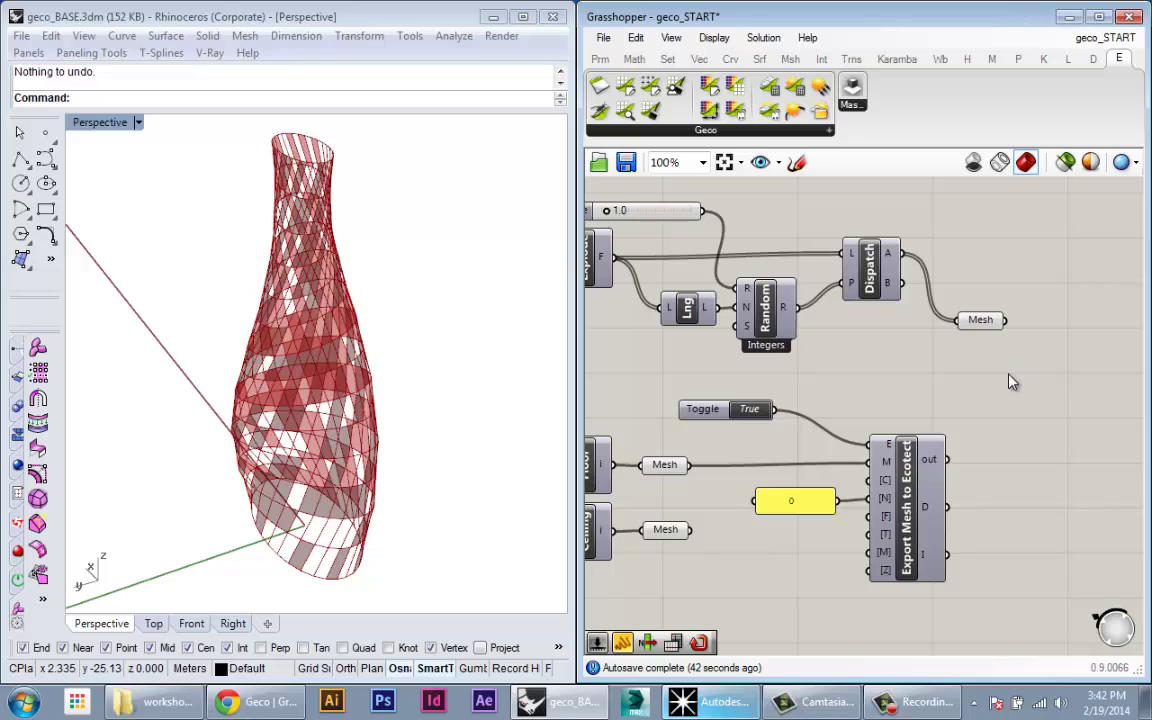
{"action": "scroll", "coordinate": [985, 404], "scroll_direction": "down", "scroll_amount": 5}
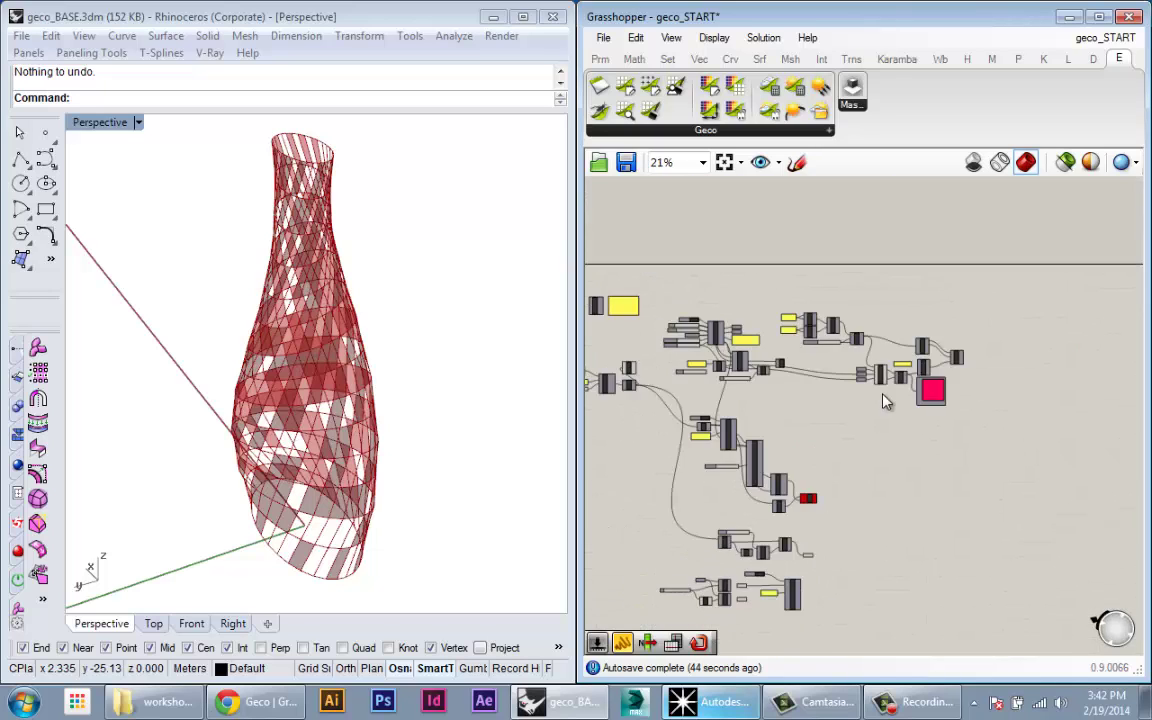
{"action": "scroll", "coordinate": [794, 354], "scroll_direction": "up", "scroll_amount": 6}
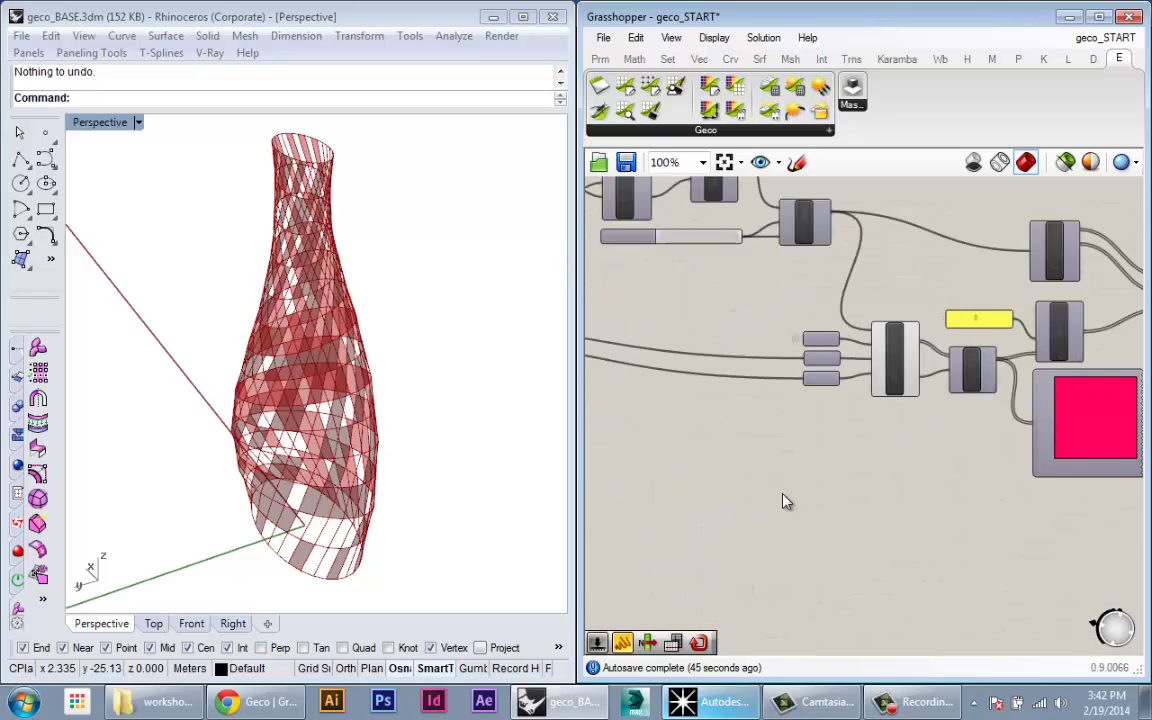
{"action": "left_click", "coordinate": [897, 393]}
{"action": "left_click", "coordinate": [900, 450]}
{"action": "scroll", "coordinate": [900, 455], "scroll_direction": "down", "scroll_amount": 5}
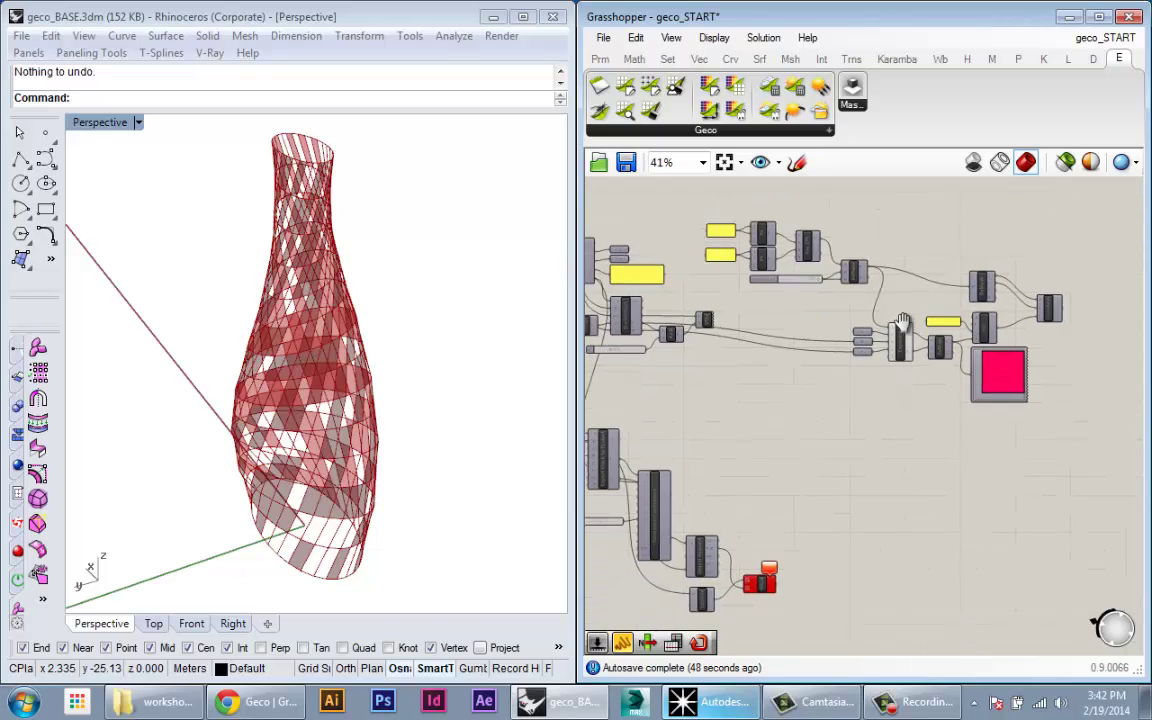
{"action": "scroll", "coordinate": [870, 474], "scroll_direction": "up", "scroll_amount": 4}
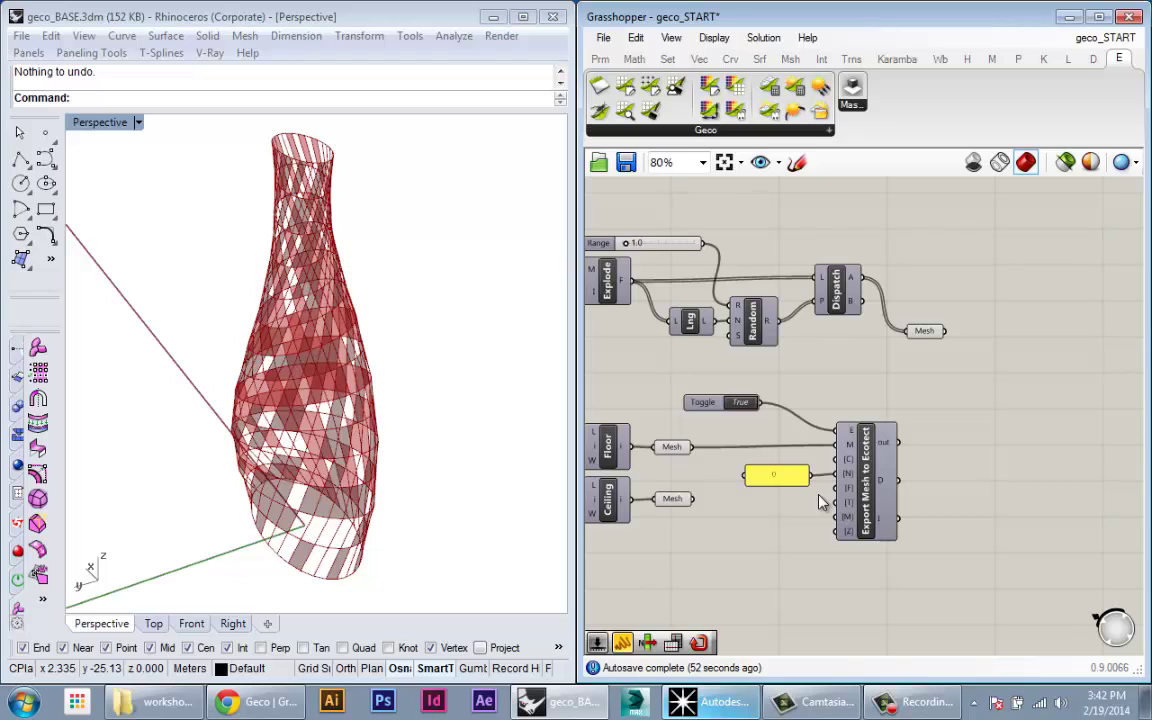
- Add a Geco EcoFitGrid component and place it beside the floor's Export Mesh to Ecotect component
{"action": "right_click_drag", "start_coordinate": [927, 545], "coordinate": [813, 550]}
{"action": "scroll", "coordinate": [757, 540], "scroll_direction": "up", "scroll_amount": 2}
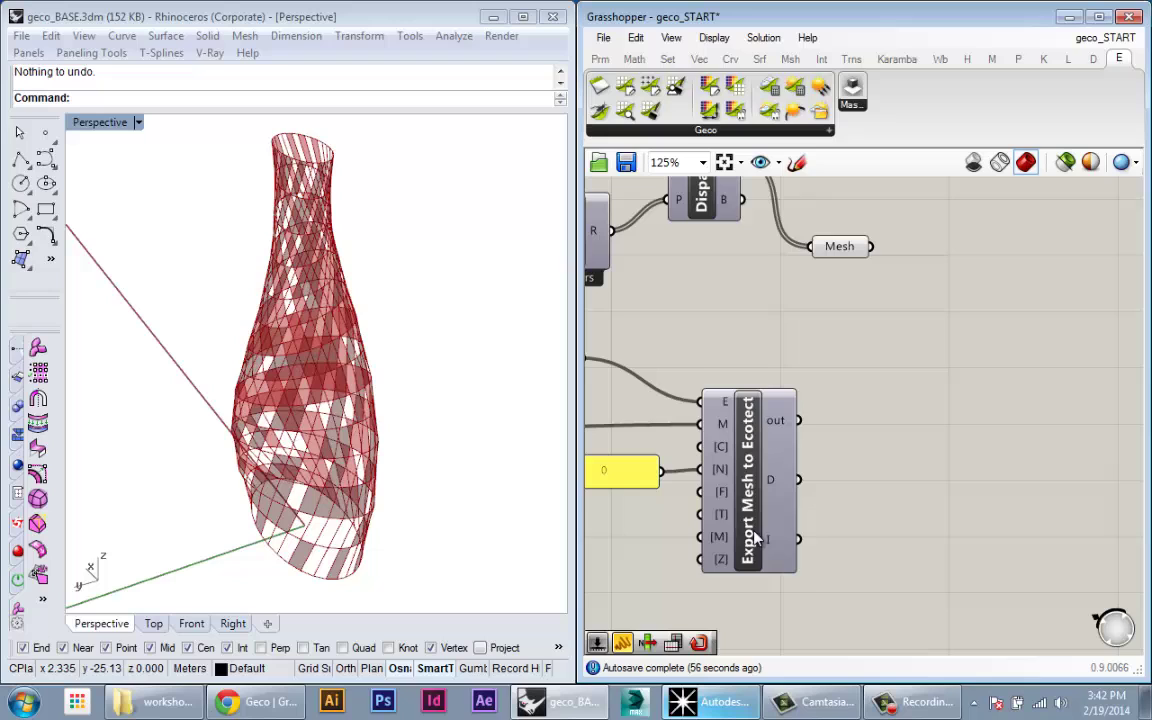
{"action": "left_click_drag", "start_coordinate": [738, 513], "coordinate": [745, 508]}
{"action": "right_click_drag", "start_coordinate": [786, 560], "coordinate": [830, 522]}
{"action": "scroll", "coordinate": [840, 543], "scroll_direction": "down", "scroll_amount": 1}
{"action": "left_click", "coordinate": [708, 131]}
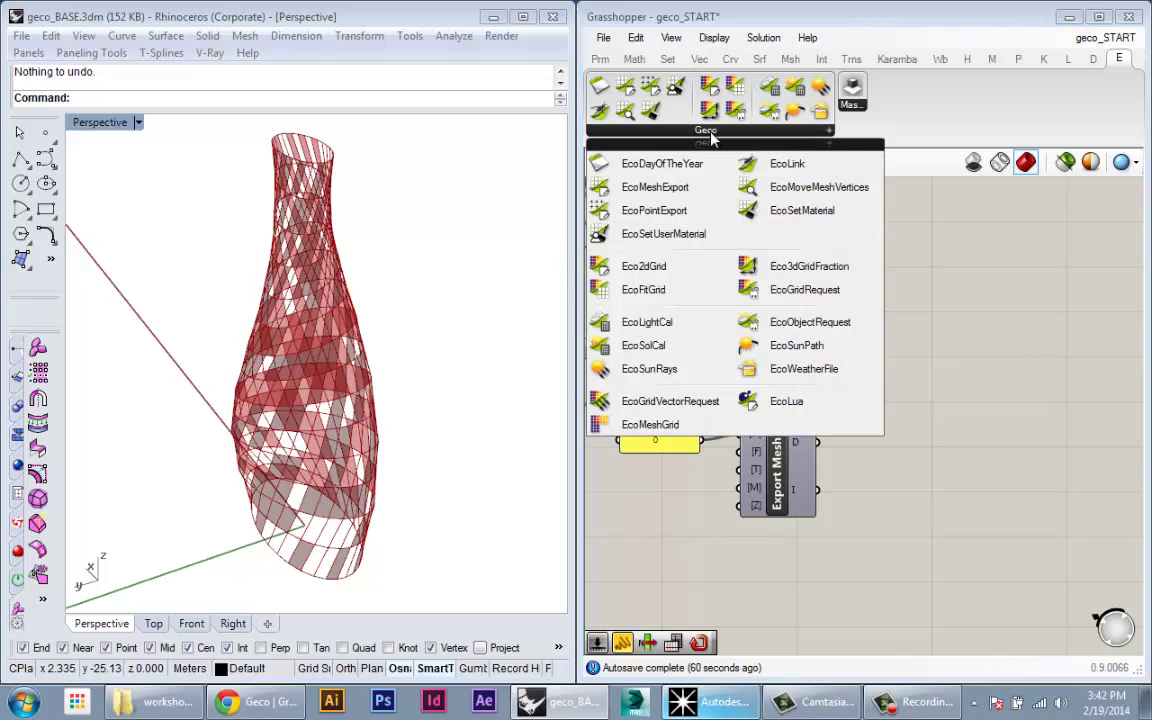
{"action": "left_click", "coordinate": [641, 295]}
{"action": "left_click", "coordinate": [1031, 508]}
{"action": "left_click_drag", "start_coordinate": [1026, 510], "coordinate": [845, 511]}
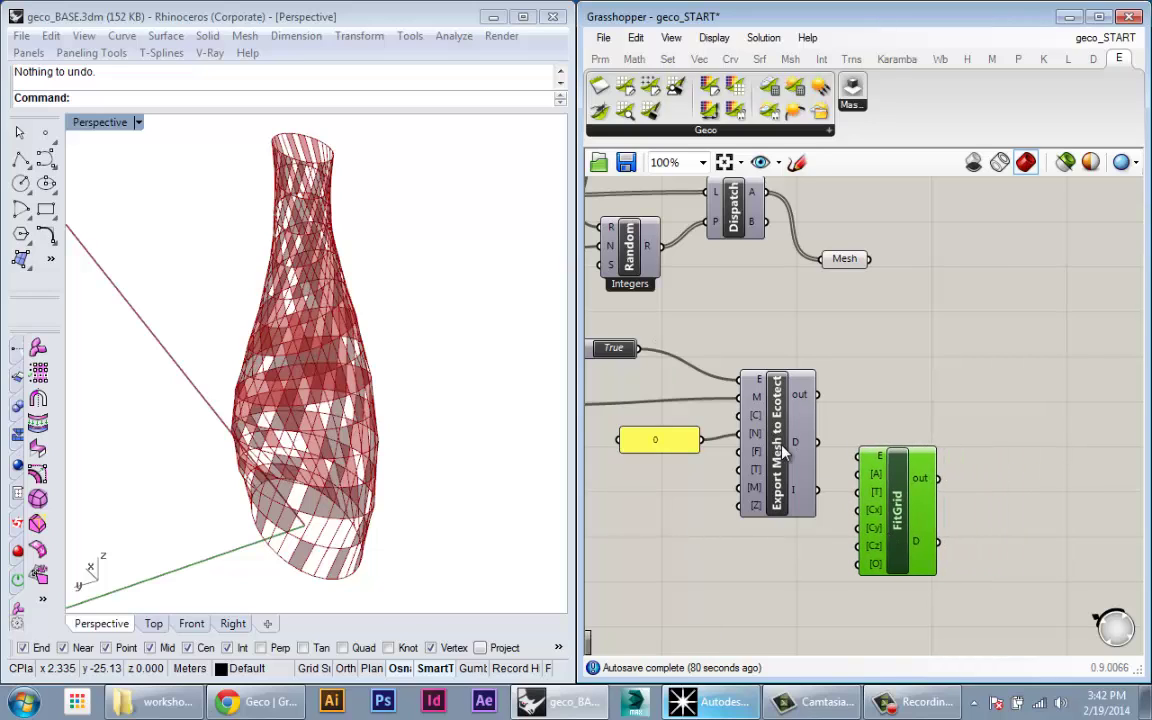
{"action": "mouse_move", "coordinate": [785, 454]}
{"action": "left_mouse_down"}
{"action": "mouse_move", "coordinate": [780, 422]}
{"action": "mouse_move", "coordinate": [780, 447]}
{"action": "left_mouse_up"}
{"action": "mouse_move", "coordinate": [916, 519]}
{"action": "left_mouse_down"}
{"action": "mouse_move", "coordinate": [905, 503]}
{"action": "mouse_move", "coordinate": [911, 512]}
{"action": "left_mouse_up"}
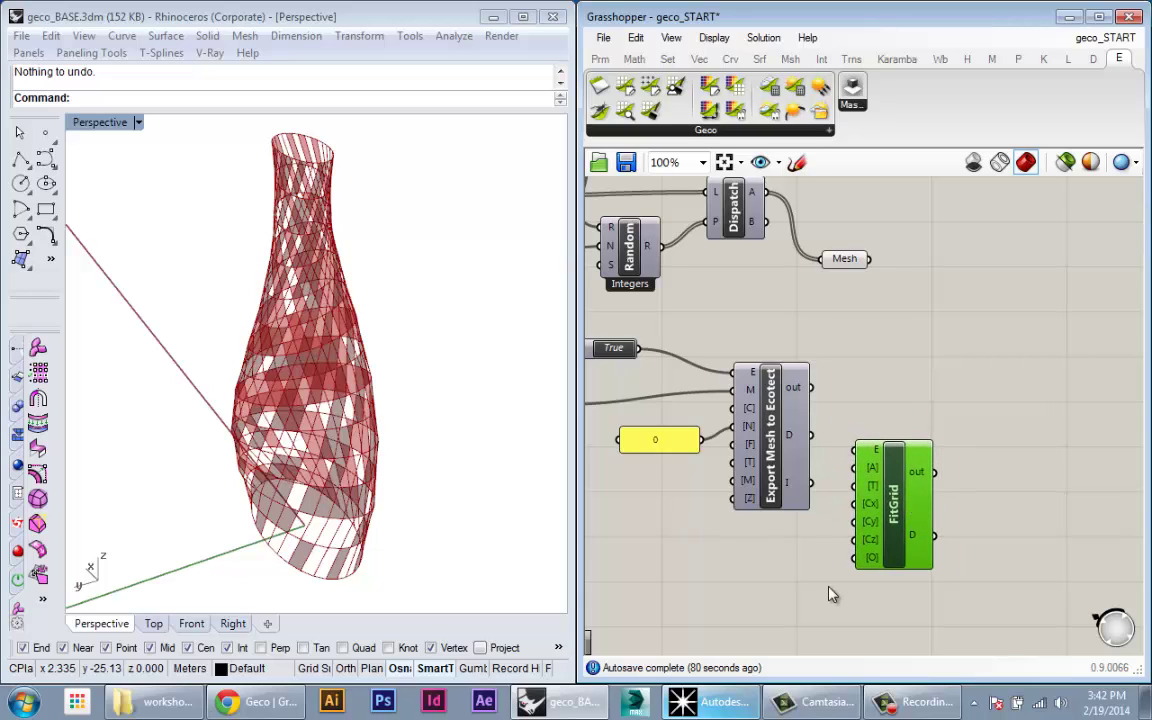
- Position the FitGrid component and connect the D output of Export Mesh to Ecotect to its E input
{"action": "right_click_drag", "start_coordinate": [902, 520], "coordinate": [832, 514]}
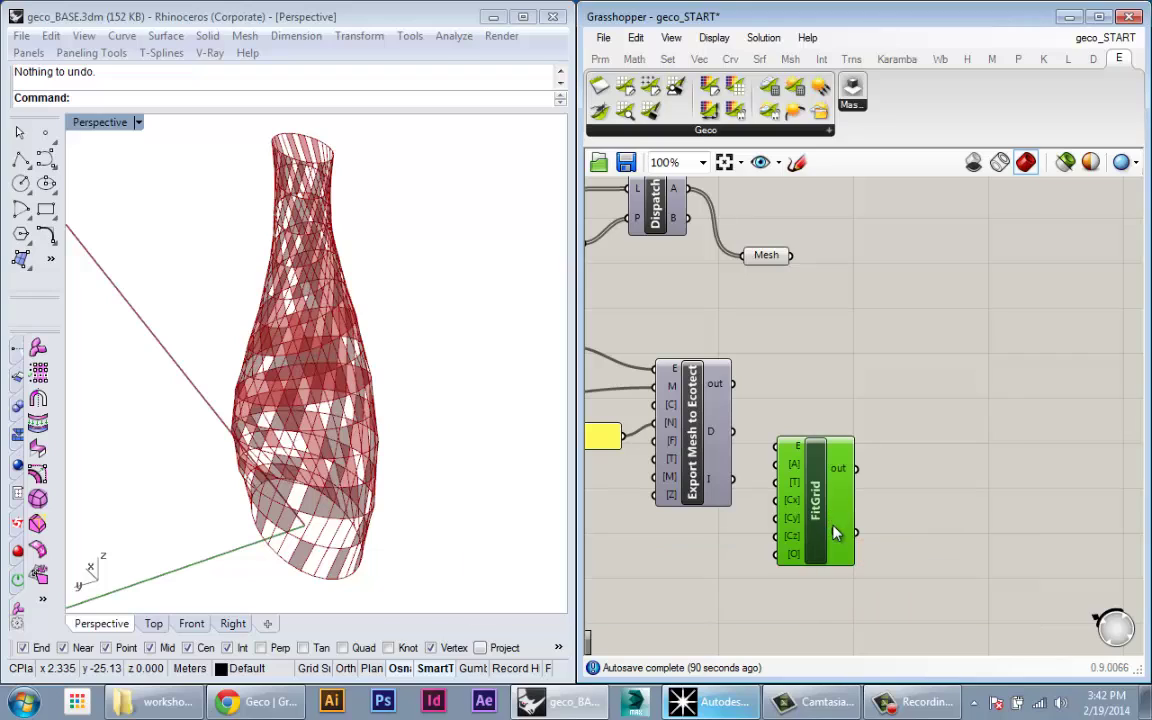
{"action": "left_click_drag", "start_coordinate": [828, 525], "coordinate": [836, 529]}
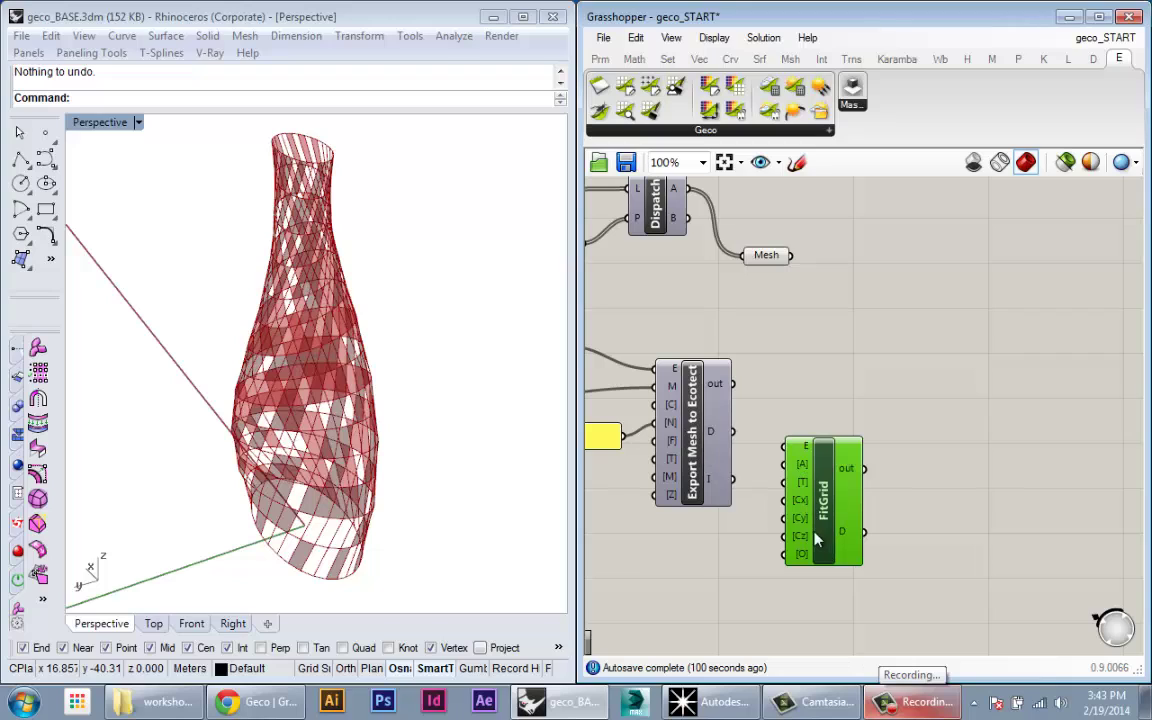
{"action": "left_click_drag", "start_coordinate": [815, 533], "coordinate": [825, 526]}
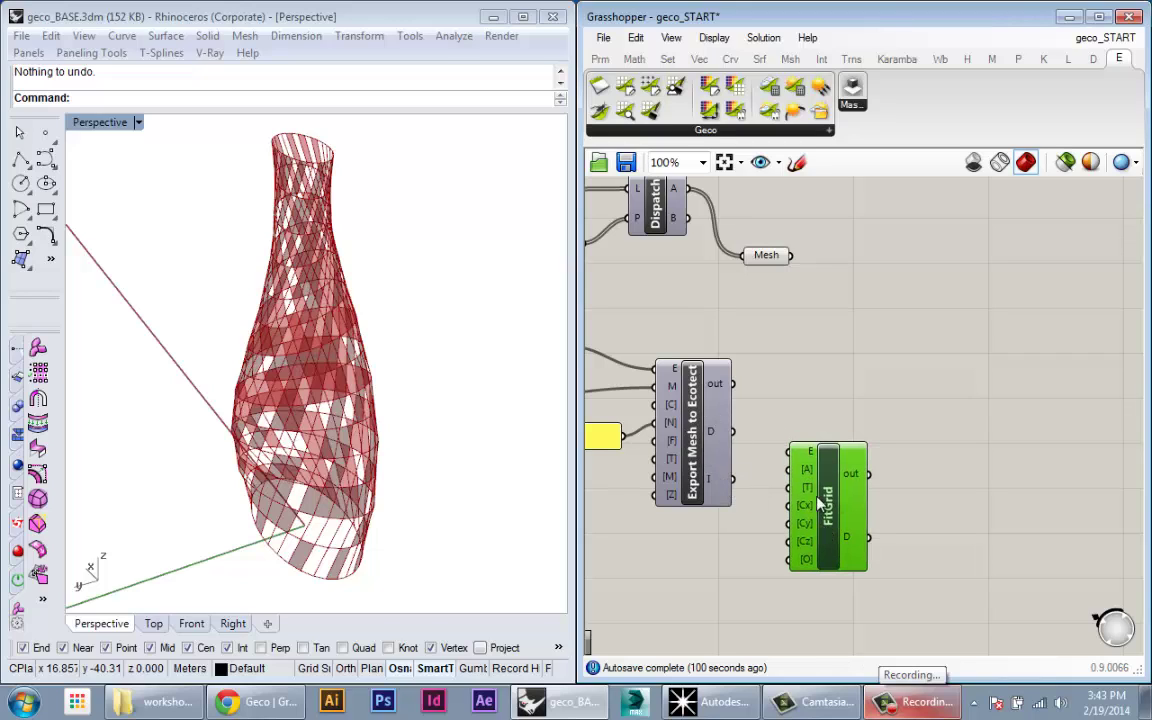
{"action": "mouse_move", "coordinate": [806, 487]}
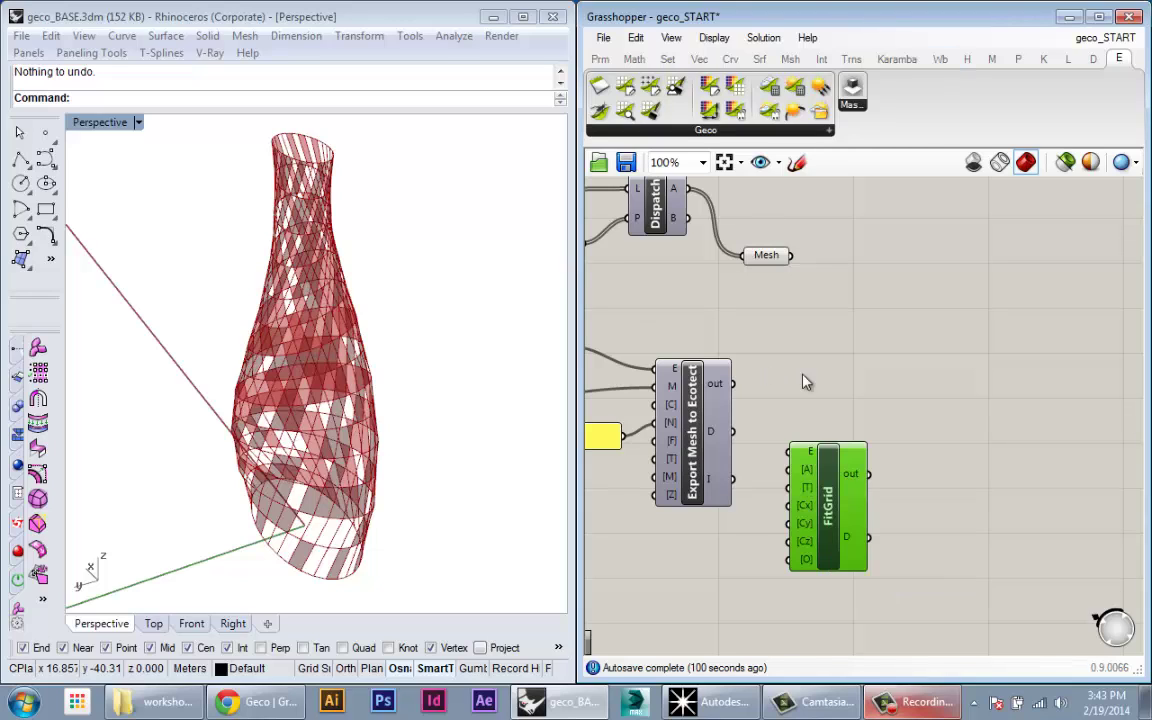
{"action": "scroll", "coordinate": [797, 462], "scroll_direction": "up", "scroll_amount": 1}
{"action": "left_click_drag", "start_coordinate": [783, 404], "coordinate": [852, 430]}
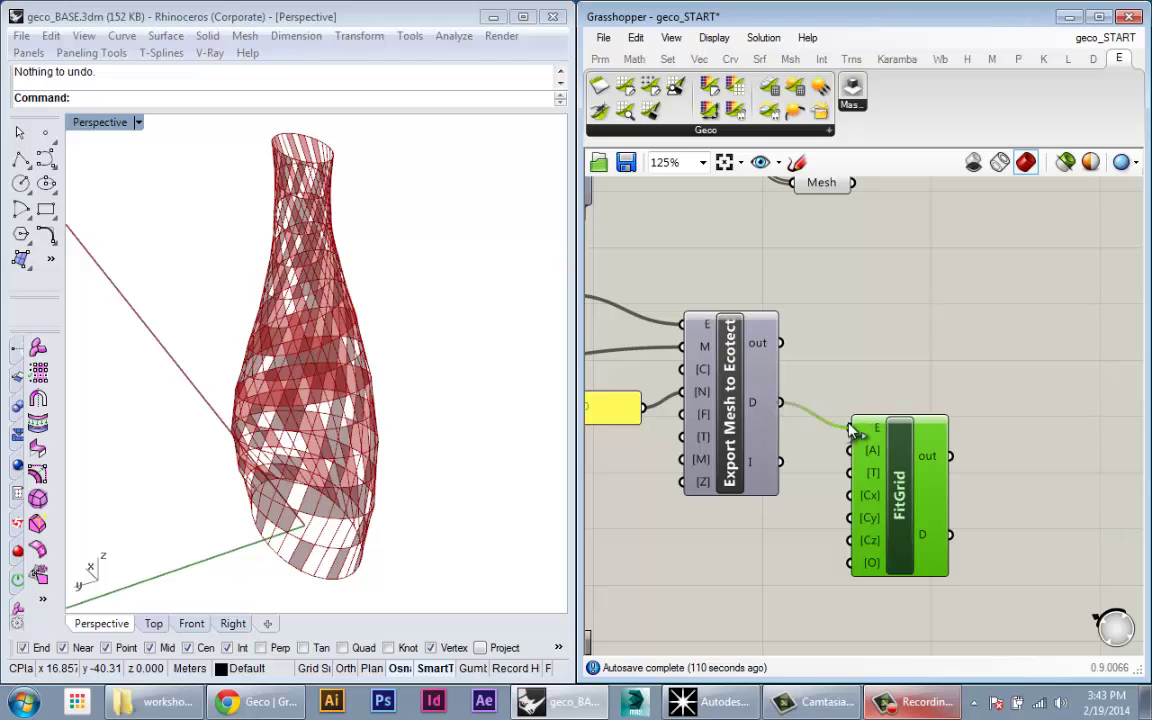
- Set the floor export toggle to False and place FitGrid just below and beside the Export Mesh to Ecotect component
{"action": "right_click_drag", "start_coordinate": [865, 450], "coordinate": [902, 459]}
{"action": "left_click_drag", "start_coordinate": [928, 471], "coordinate": [934, 488]}
{"action": "right_click_drag", "start_coordinate": [631, 326], "coordinate": [720, 306]}
{"action": "left_click", "coordinate": [719, 347]}
{"action": "right_click_drag", "start_coordinate": [877, 391], "coordinate": [863, 419]}
{"action": "left_click_drag", "start_coordinate": [958, 466], "coordinate": [971, 494]}
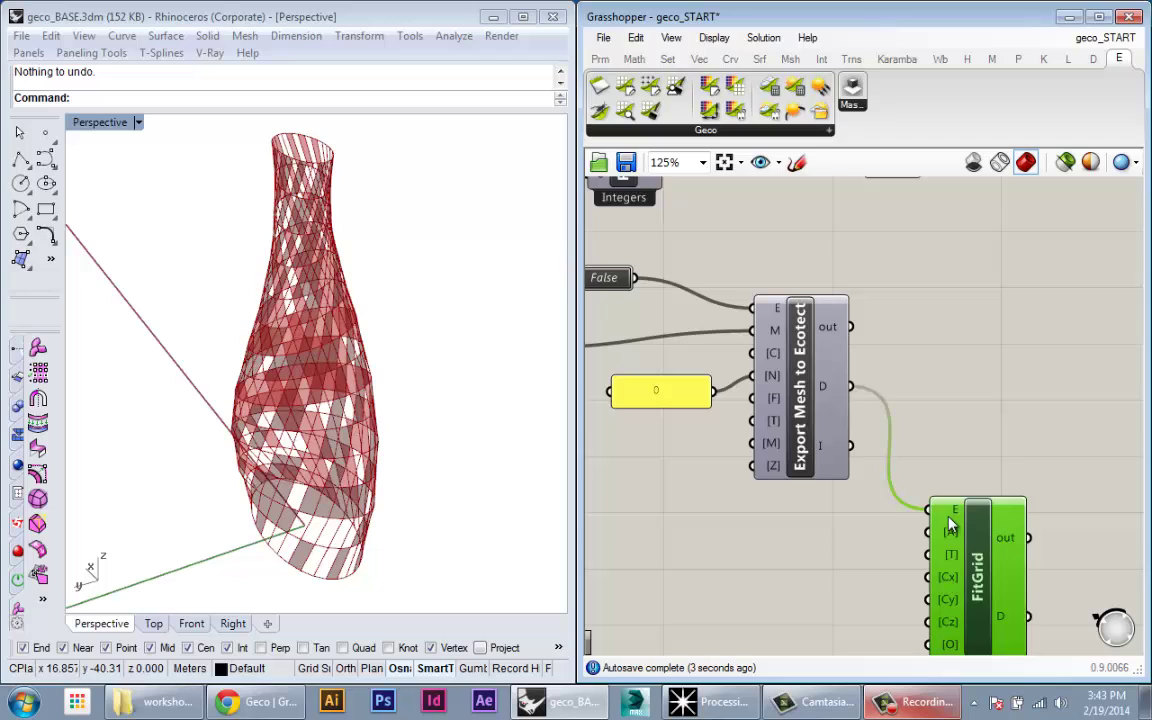
{"action": "right_click_drag", "start_coordinate": [949, 518], "coordinate": [962, 488]}
{"action": "left_click_drag", "start_coordinate": [1006, 509], "coordinate": [1001, 442]}
- Examine the FitGrid inputs for execution, fit type and face counts, and look at the tower's shape in Rhino
{"action": "mouse_move", "coordinate": [832, 360]}
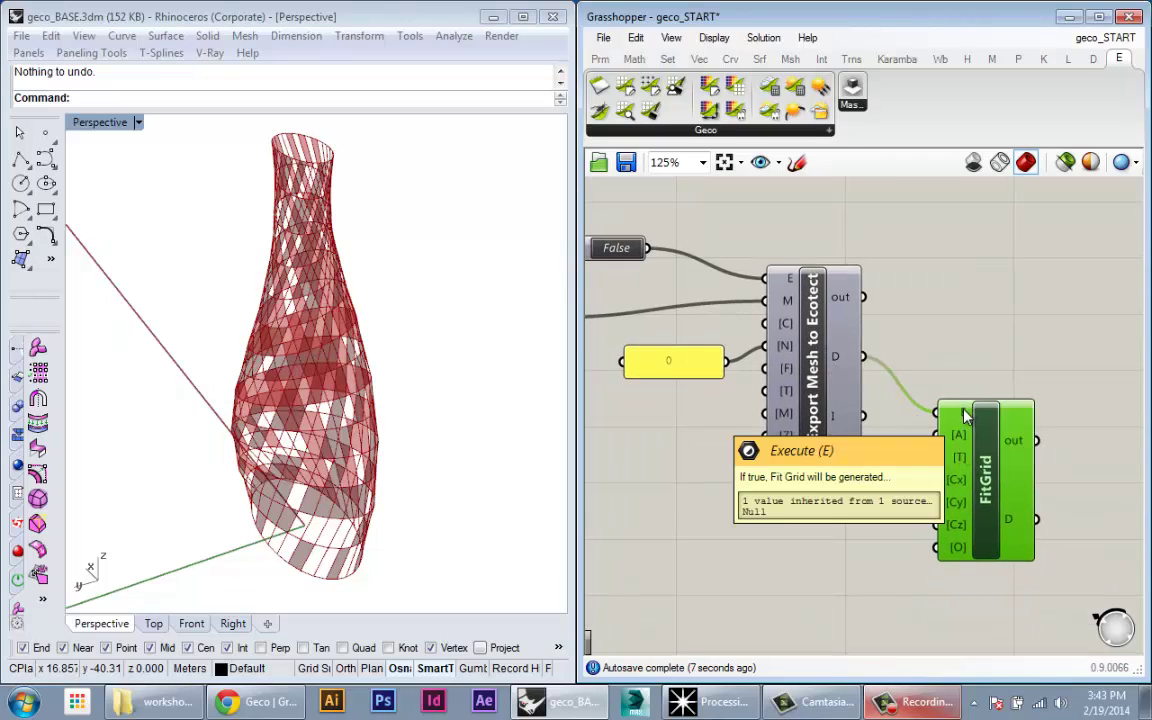
{"action": "left_click_drag", "start_coordinate": [987, 463], "coordinate": [990, 485]}
{"action": "right_click_drag", "start_coordinate": [990, 485], "coordinate": [884, 482]}
{"action": "scroll", "coordinate": [855, 459], "scroll_direction": "up", "scroll_amount": 1}
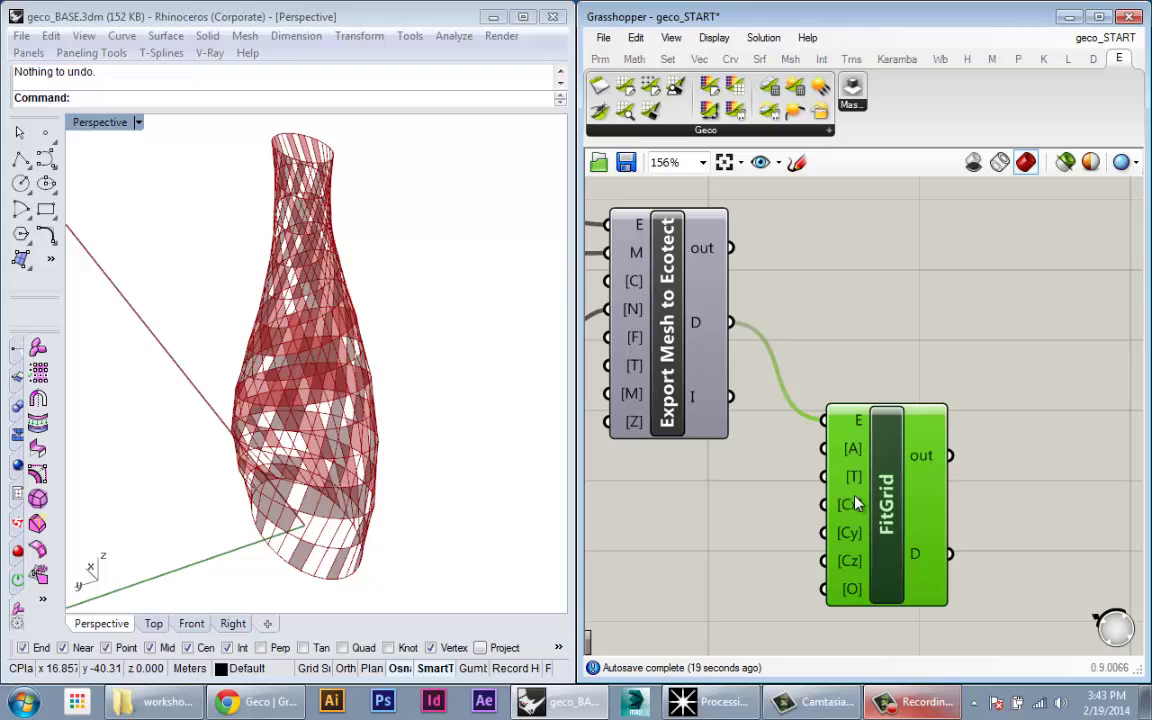
{"action": "mouse_move", "coordinate": [853, 490]}
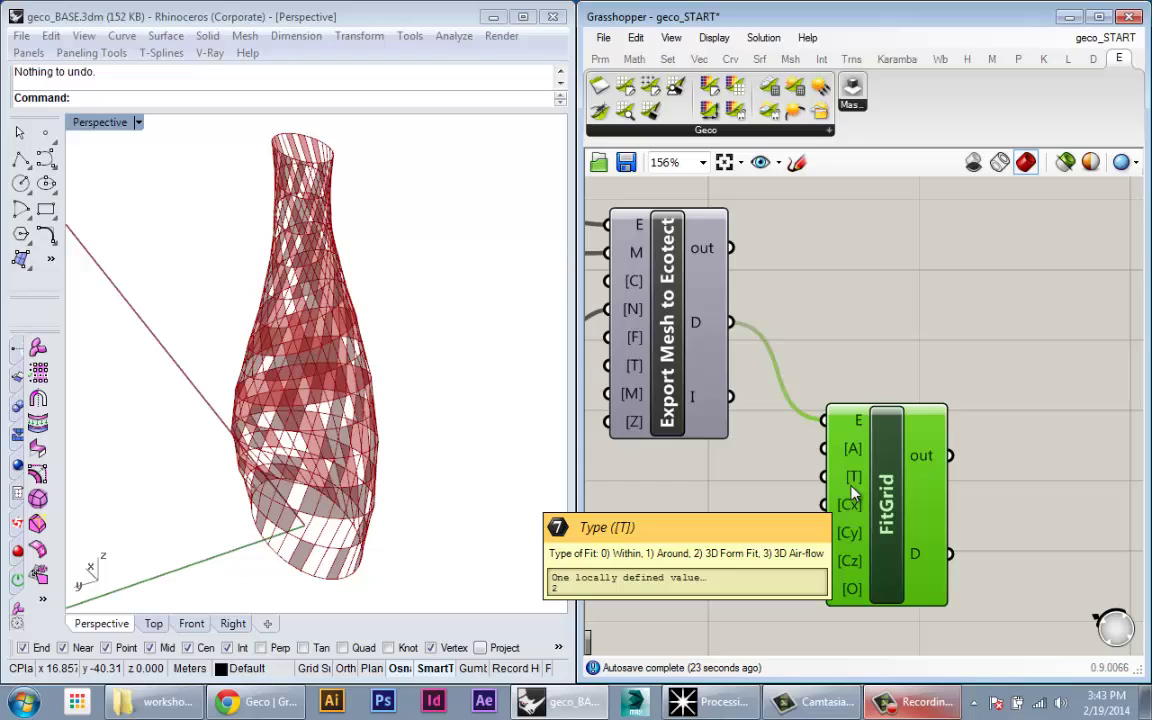
{"action": "mouse_move", "coordinate": [846, 540]}
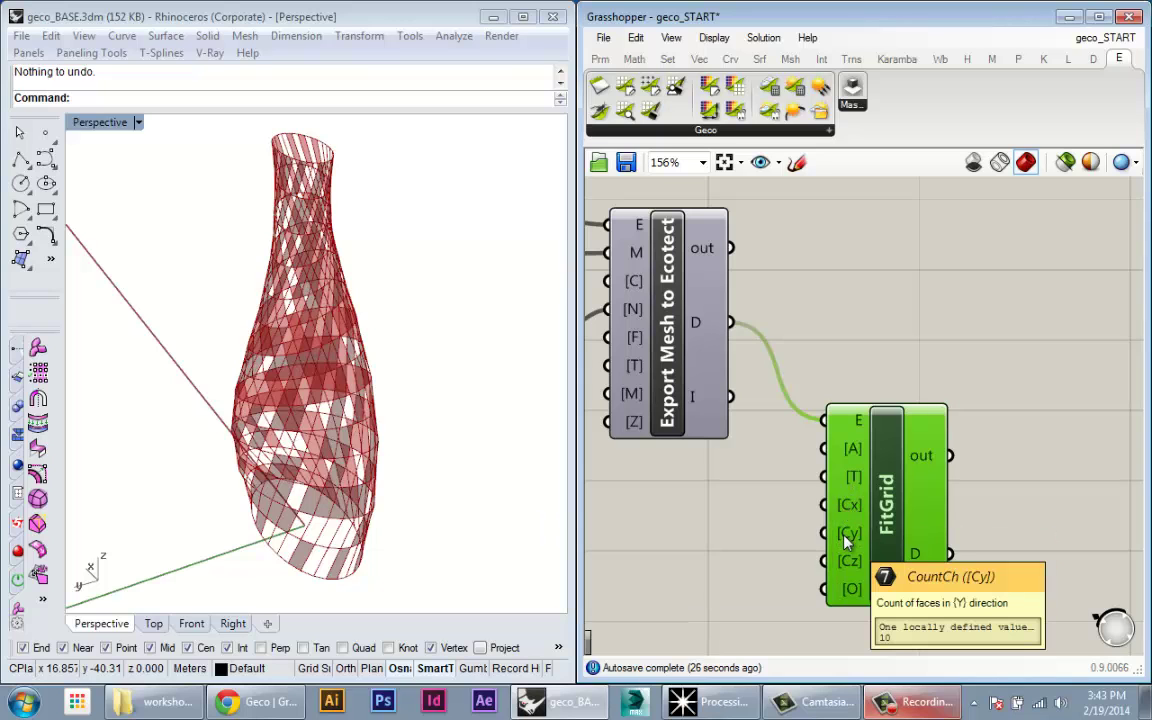
{"action": "right_click_drag", "start_coordinate": [80, 396], "coordinate": [300, 350]}
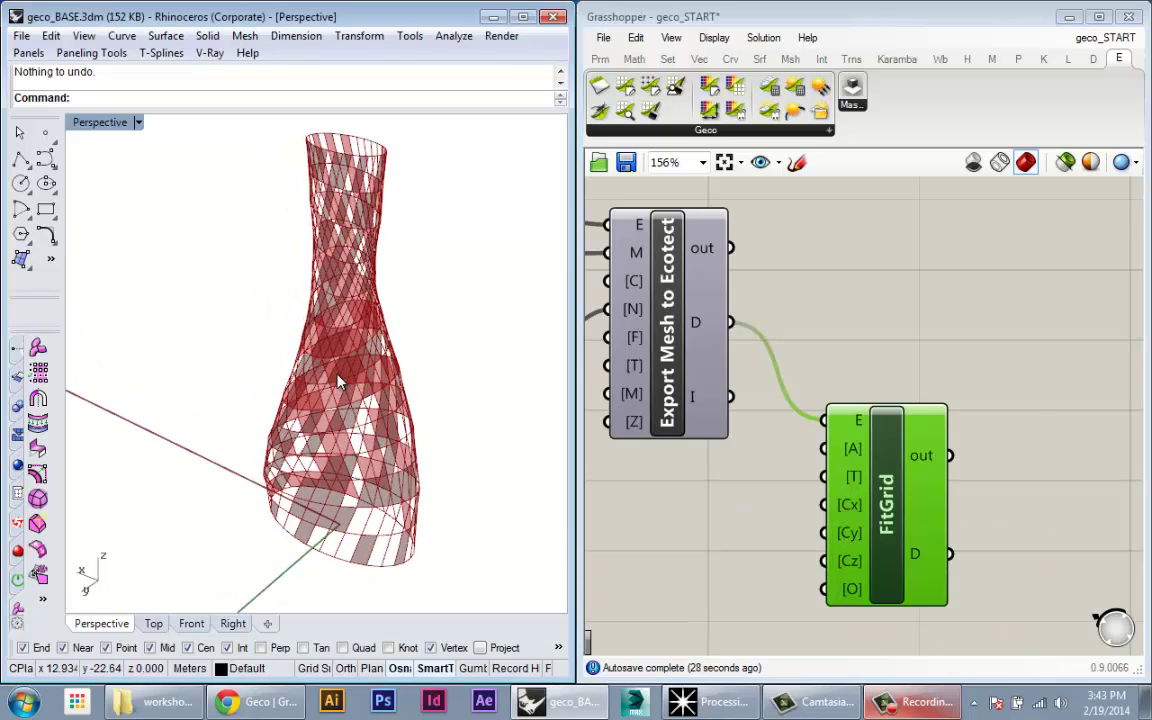
{"action": "right_click_drag", "start_coordinate": [338, 415], "coordinate": [393, 400]}
- Add a number slider set to 20 and connect it to both the Cx and Cy inputs of FitGrid
{"action": "right_click_drag", "start_coordinate": [859, 518], "coordinate": [871, 477]}
{"action": "double_click", "coordinate": [649, 500]}
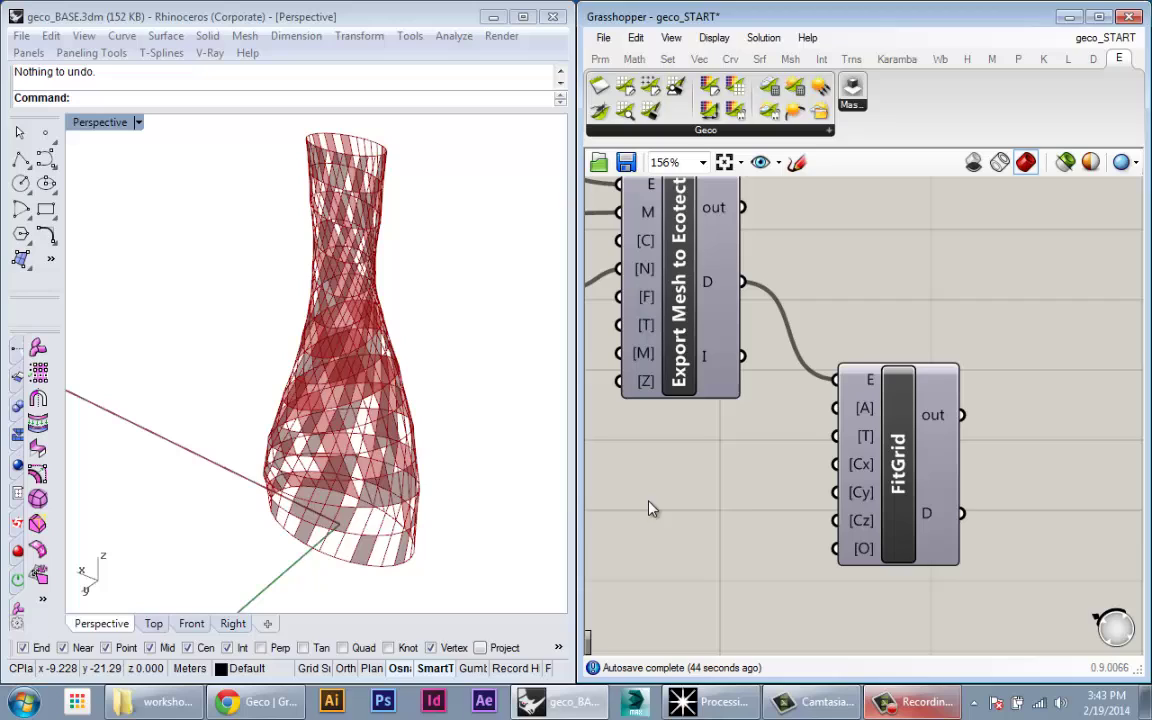
{"action": "type", "text": "20"}
{"action": "key", "text": "Return"}
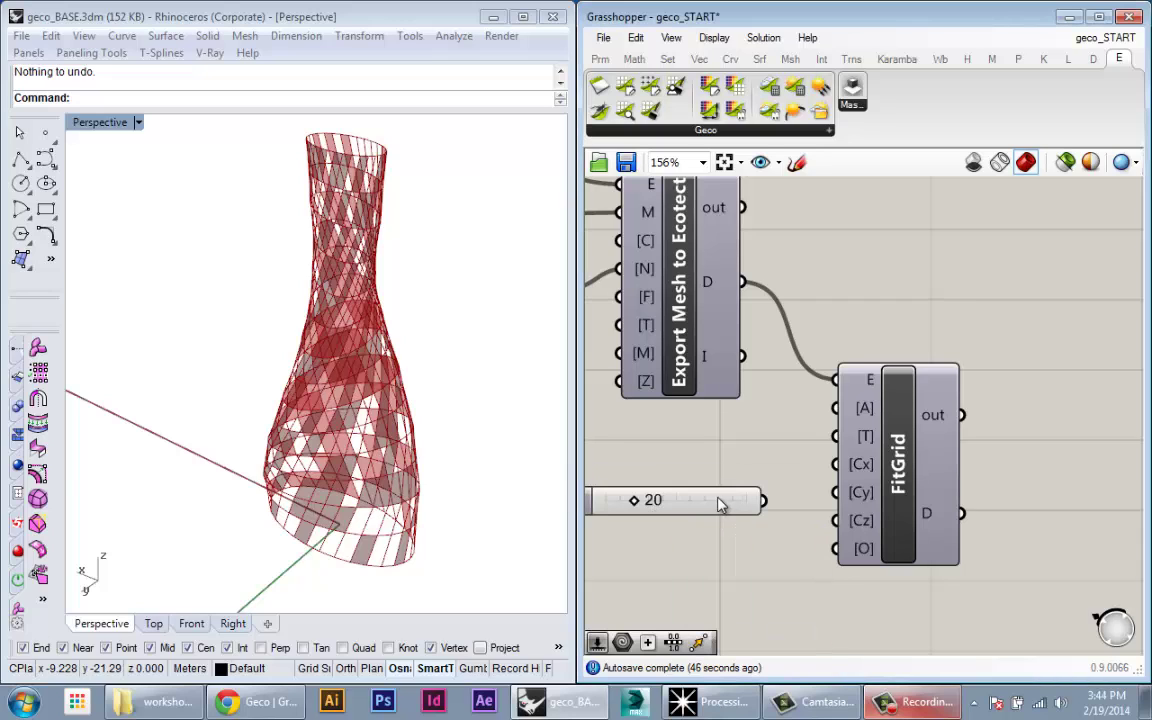
{"action": "left_click_drag", "start_coordinate": [720, 501], "coordinate": [720, 451]}
{"action": "right_click_drag", "start_coordinate": [760, 474], "coordinate": [808, 479]}
{"action": "left_click_drag", "start_coordinate": [828, 456], "coordinate": [906, 496]}
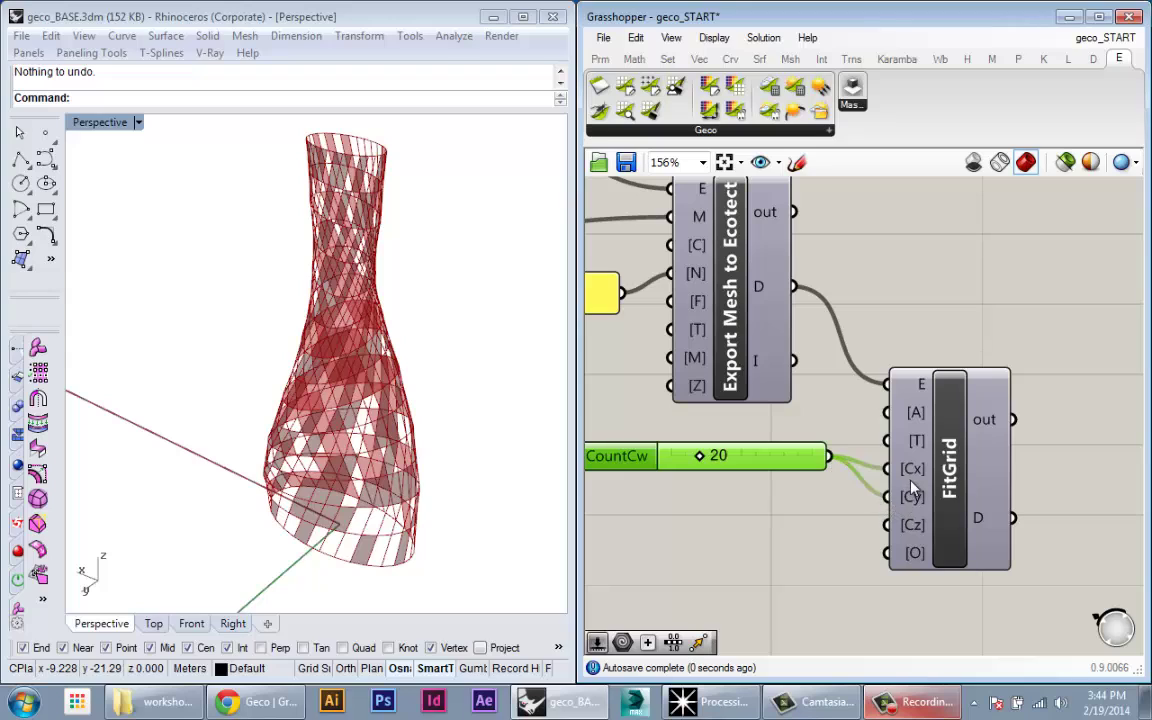
{"action": "left_click_drag", "start_coordinate": [818, 463], "coordinate": [805, 493]}
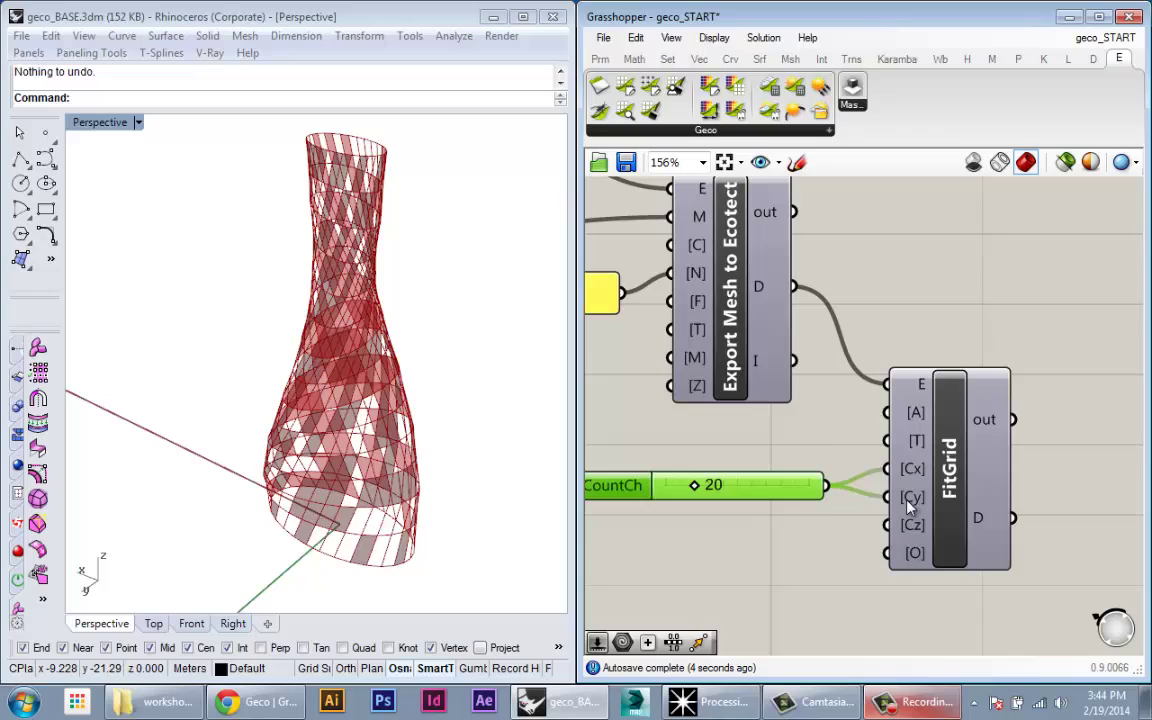
- Check the FitGrid offset input, then duplicate the panel containing 0 below the CountCh slider and set its content to .9
{"action": "right_click_drag", "start_coordinate": [910, 505], "coordinate": [850, 511]}
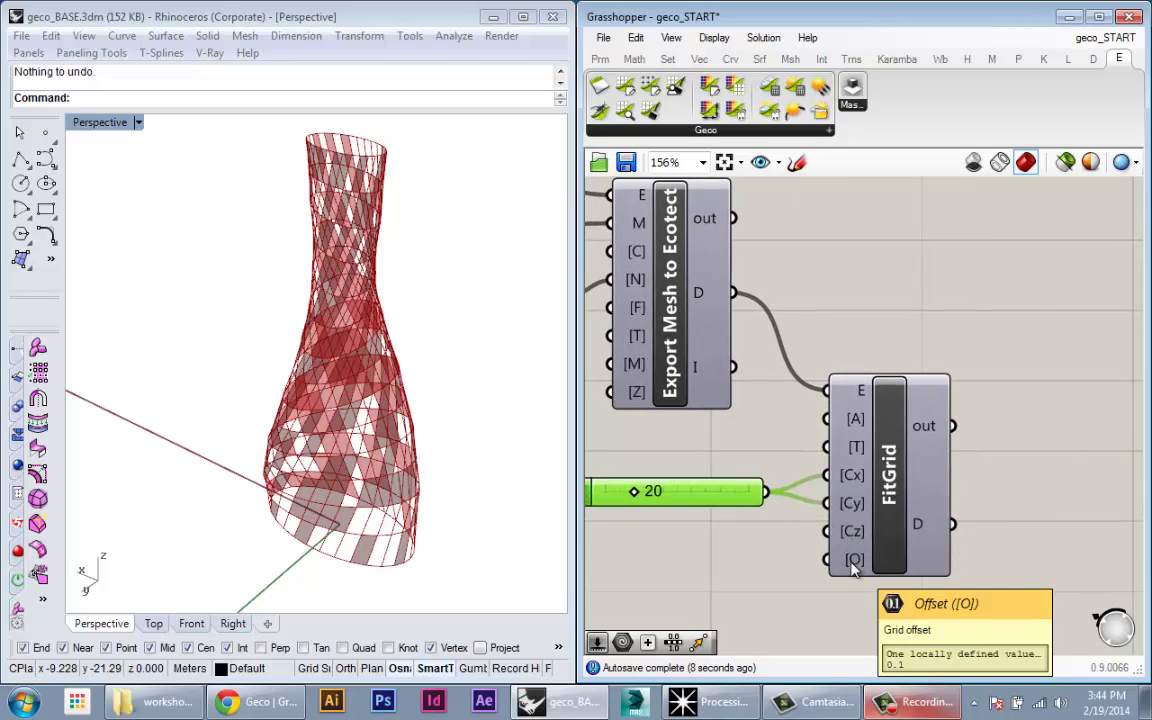
{"action": "right_click_drag", "start_coordinate": [929, 529], "coordinate": [972, 522]}
{"action": "right_click_drag", "start_coordinate": [720, 438], "coordinate": [824, 425]}
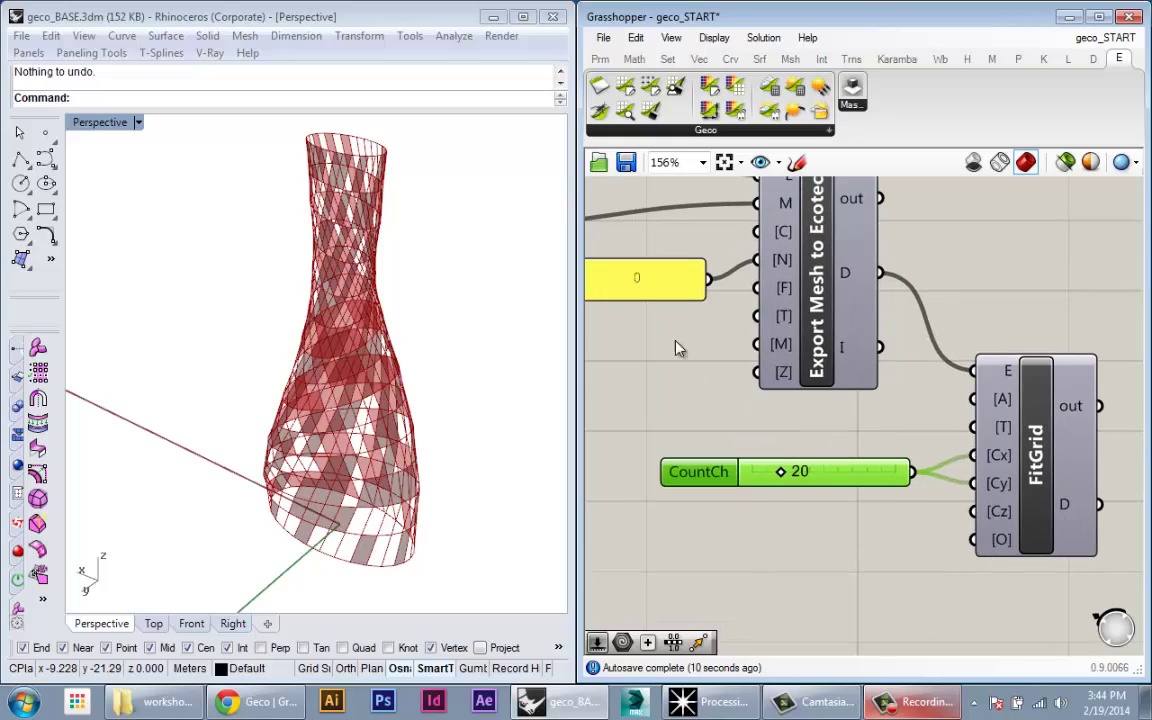
{"action": "left_click", "coordinate": [647, 286]}
{"action": "left_click_drag", "start_coordinate": [647, 286], "coordinate": [808, 534], "text": "alt"}
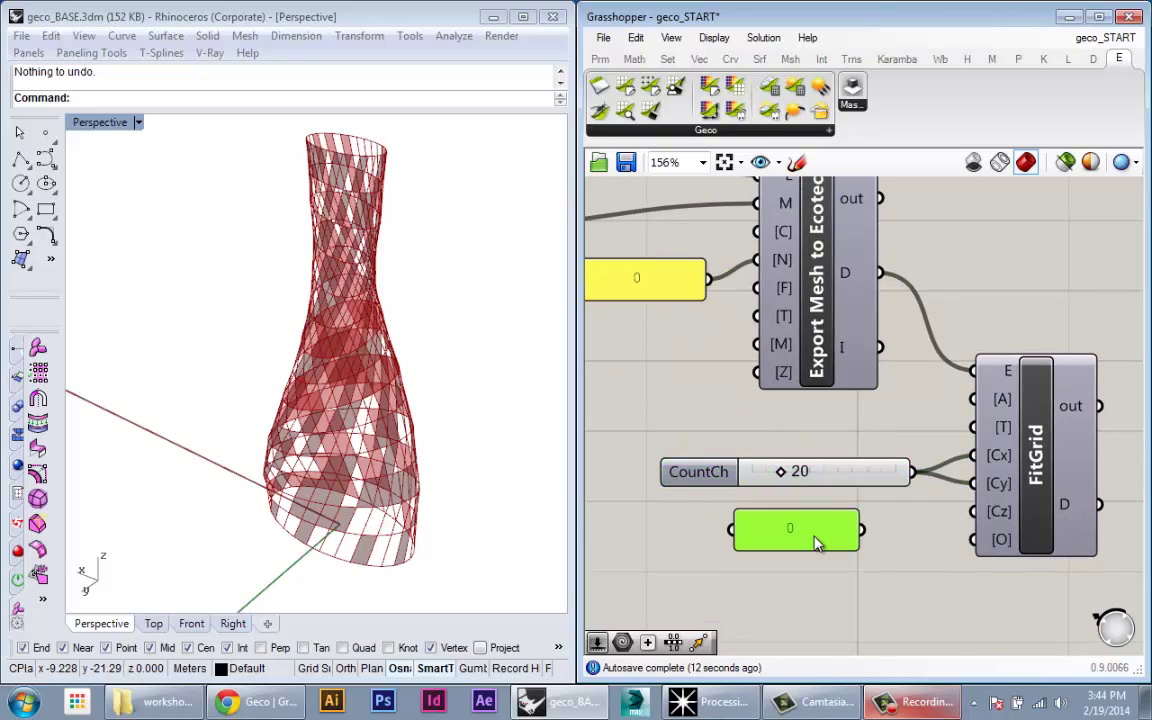
{"action": "double_click", "coordinate": [815, 529]}
{"action": "type", "text": ".9"}
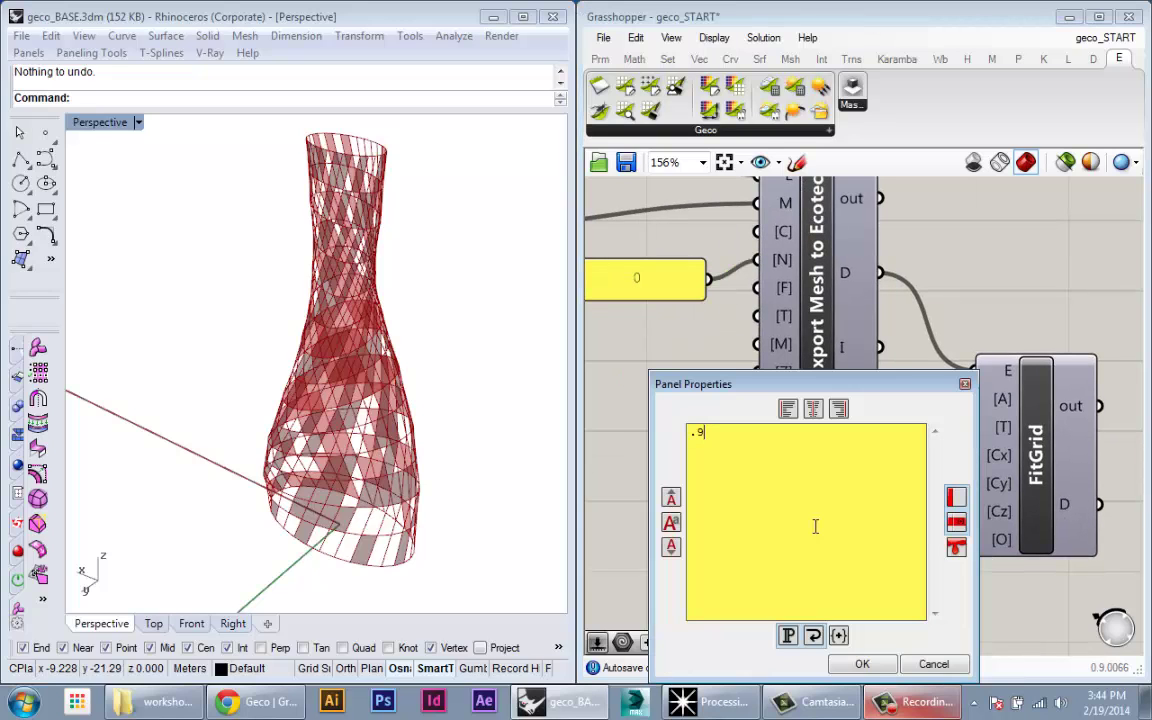
{"action": "left_click", "coordinate": [862, 664]}
- Connect the .9 panel to the O input of FitGrid and align the panel and slider beside the component
{"action": "left_click_drag", "start_coordinate": [892, 541], "coordinate": [971, 542]}
{"action": "left_click_drag", "start_coordinate": [841, 542], "coordinate": [889, 548]}
{"action": "left_click", "coordinate": [897, 591]}
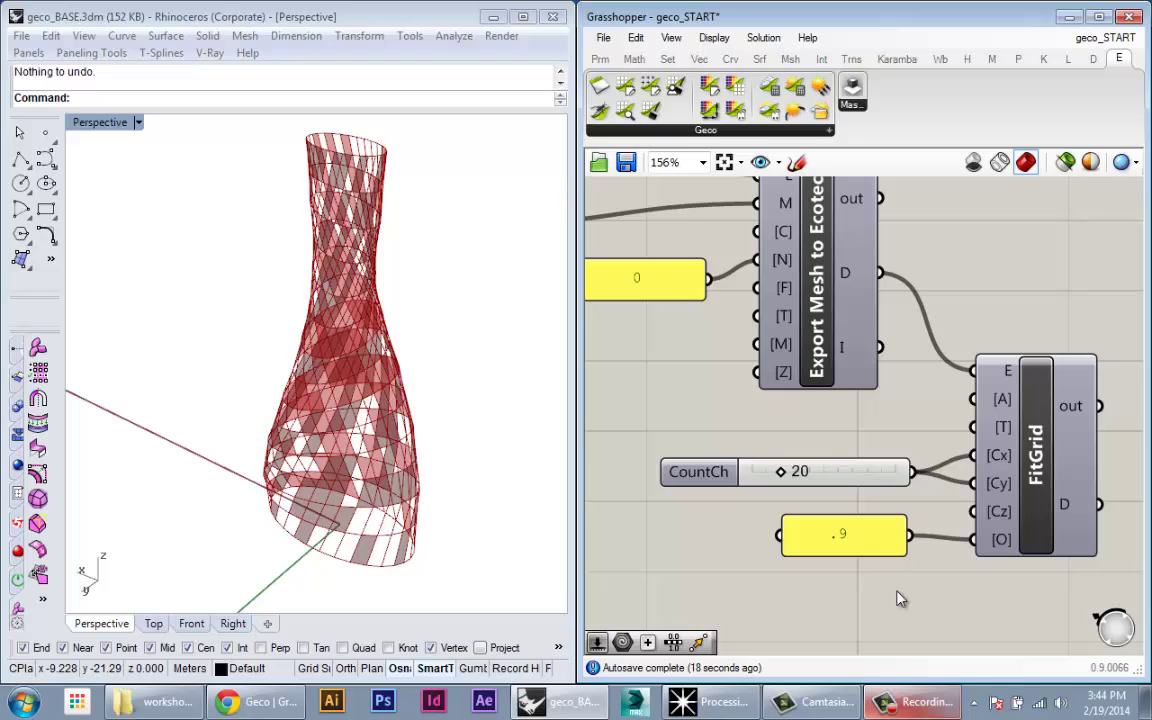
{"action": "left_click_drag", "start_coordinate": [889, 549], "coordinate": [865, 553]}
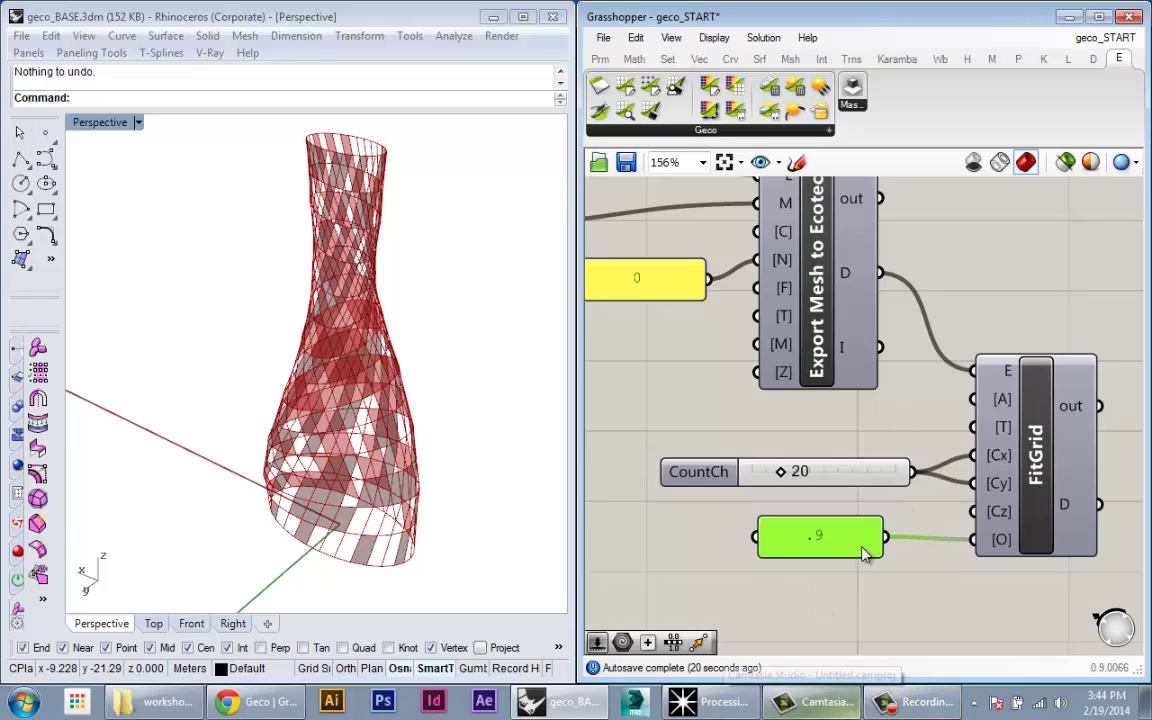
{"action": "left_click_drag", "start_coordinate": [866, 482], "coordinate": [840, 499]}
{"action": "left_click", "coordinate": [837, 458]}
- Set the floor export toggle to True to send the mesh and fitted grid to Ecotect
{"action": "scroll", "coordinate": [837, 457], "scroll_direction": "down", "scroll_amount": 4}
{"action": "right_click_drag", "start_coordinate": [837, 457], "coordinate": [855, 490]}
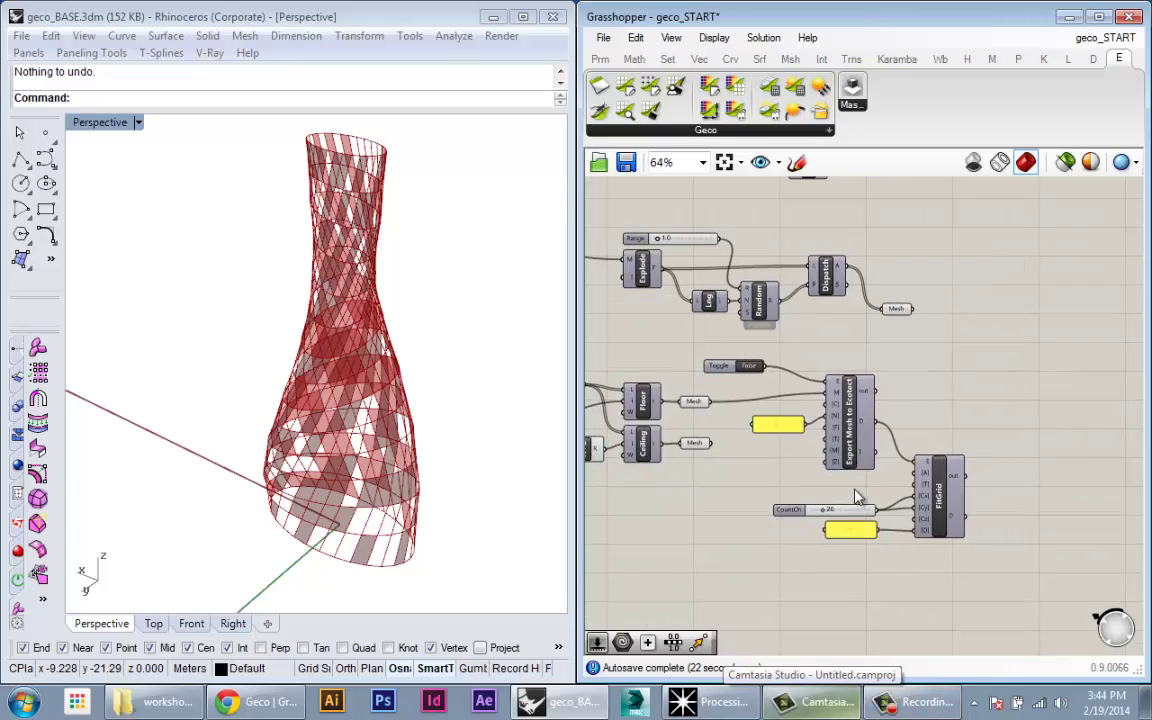
{"action": "scroll", "coordinate": [855, 497], "scroll_direction": "up", "scroll_amount": 3}
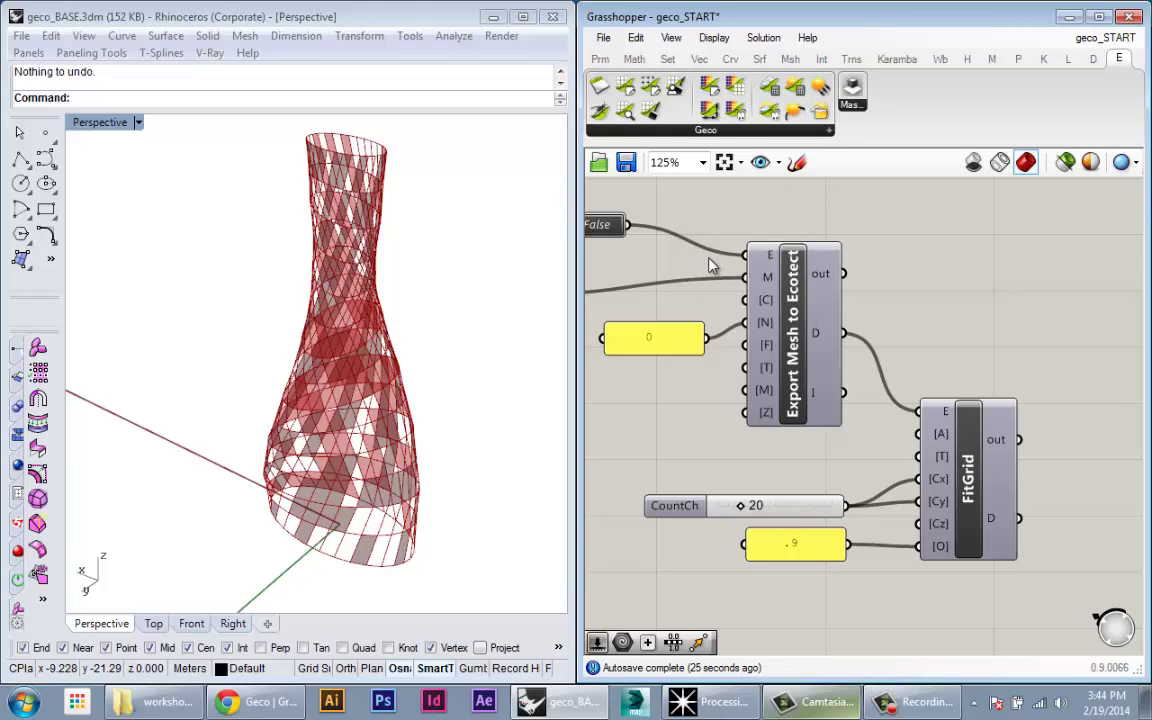
{"action": "right_click_drag", "start_coordinate": [595, 236], "coordinate": [694, 227]}
{"action": "double_click", "coordinate": [652, 243]}
{"action": "scroll", "coordinate": [694, 227], "scroll_direction": "down", "scroll_amount": 2}
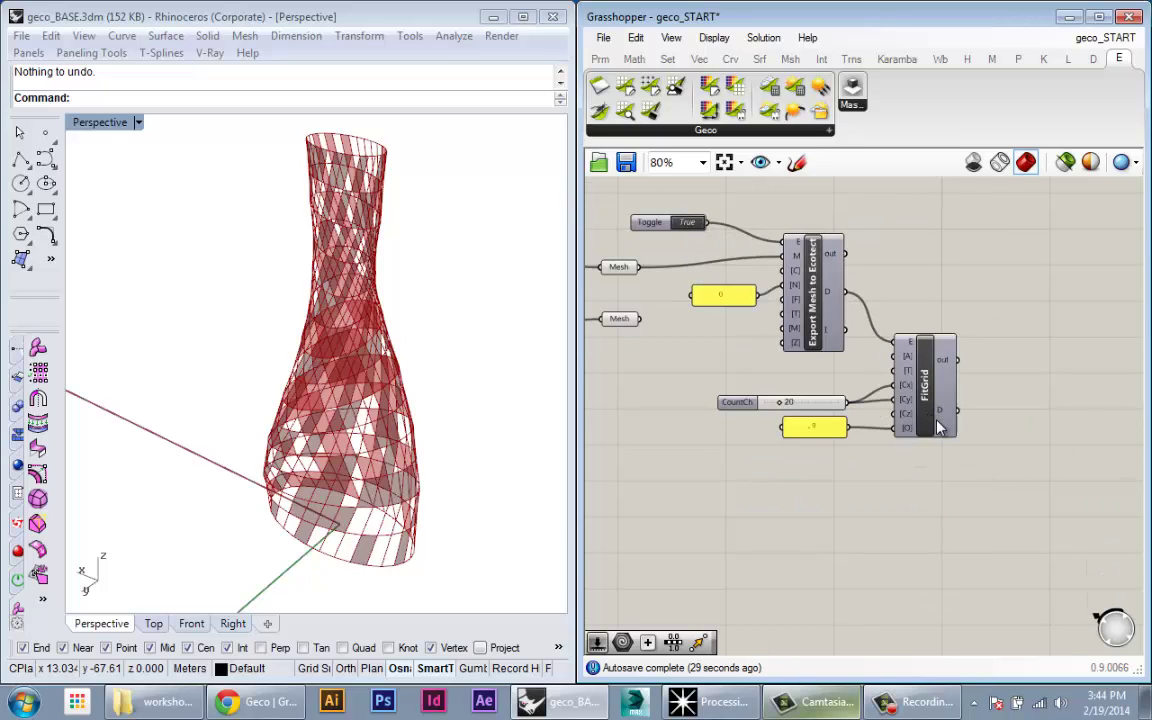
- Switch to Autodesk Ecotect Analysis and inspect the fitted analysis grid's extent and offset relative to the floor mesh from several angles
{"action": "right_click_drag", "start_coordinate": [936, 487], "coordinate": [951, 513]}
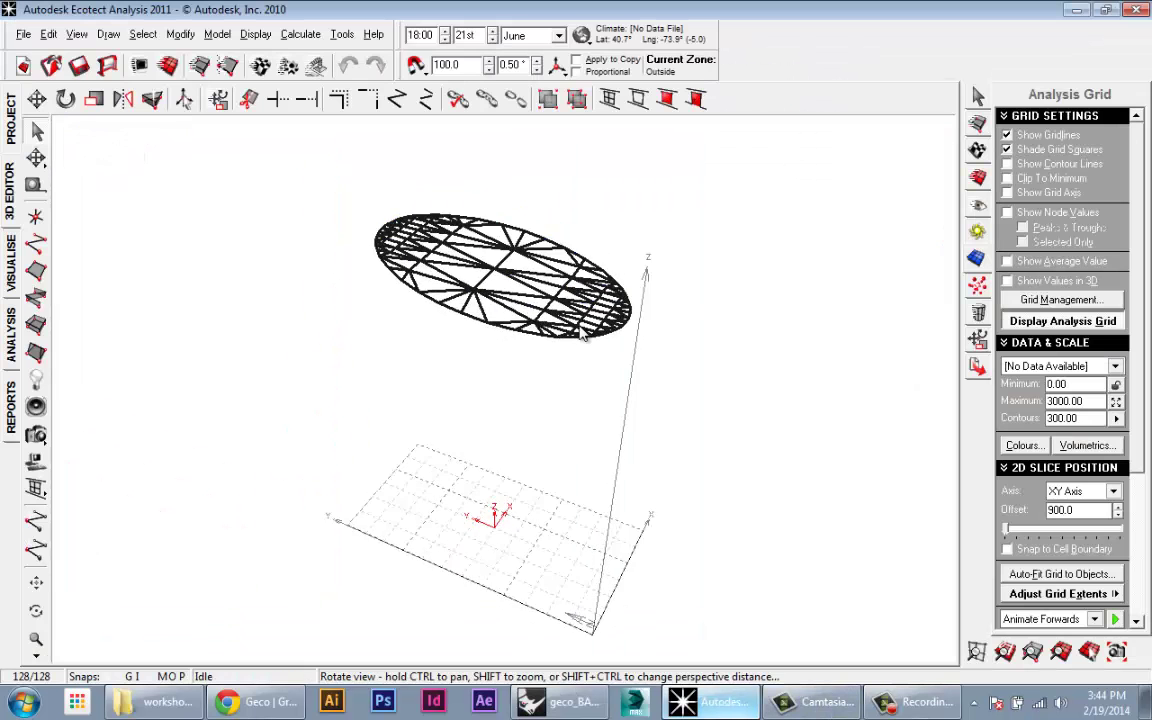
{"action": "right_click_drag", "start_coordinate": [580, 333], "coordinate": [570, 310]}
{"action": "scroll", "coordinate": [555, 270], "scroll_direction": "up", "scroll_amount": 5}
{"action": "scroll", "coordinate": [550, 240], "scroll_direction": "down", "scroll_amount": 4}
{"action": "right_click_drag", "start_coordinate": [550, 235], "coordinate": [600, 300]}
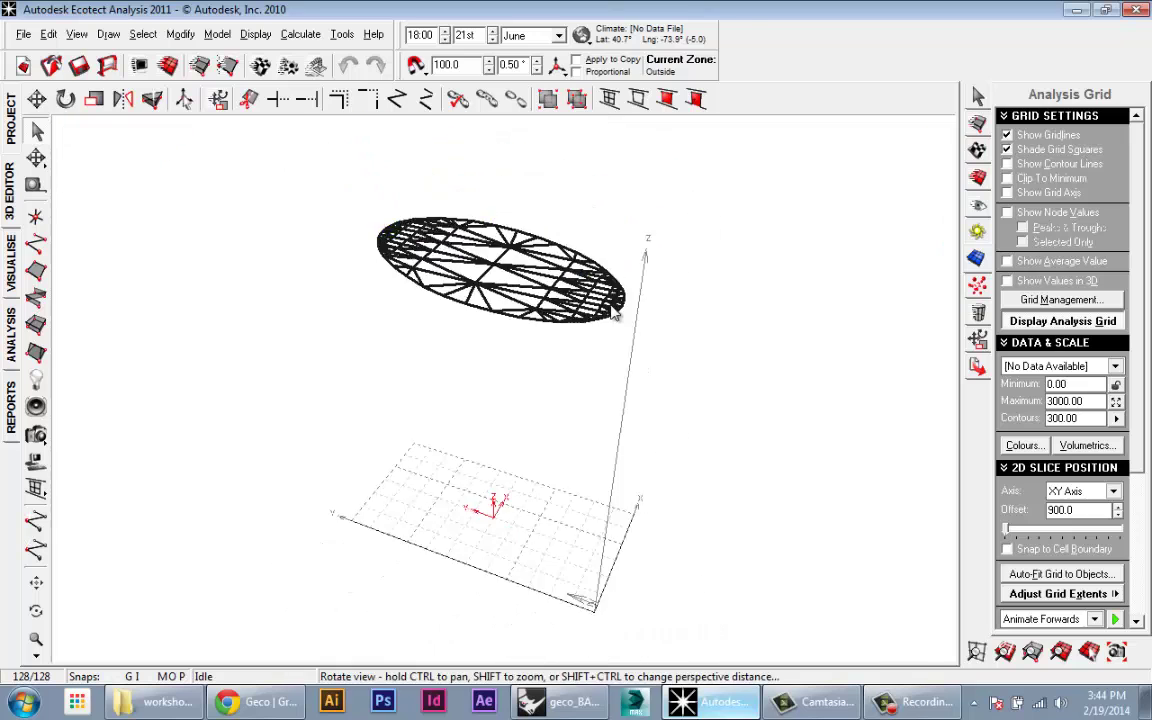
{"action": "scroll", "coordinate": [535, 268], "scroll_direction": "down", "scroll_amount": 2}
{"action": "right_click_drag", "start_coordinate": [568, 343], "coordinate": [563, 206]}
{"action": "scroll", "coordinate": [511, 190], "scroll_direction": "up", "scroll_amount": 3}
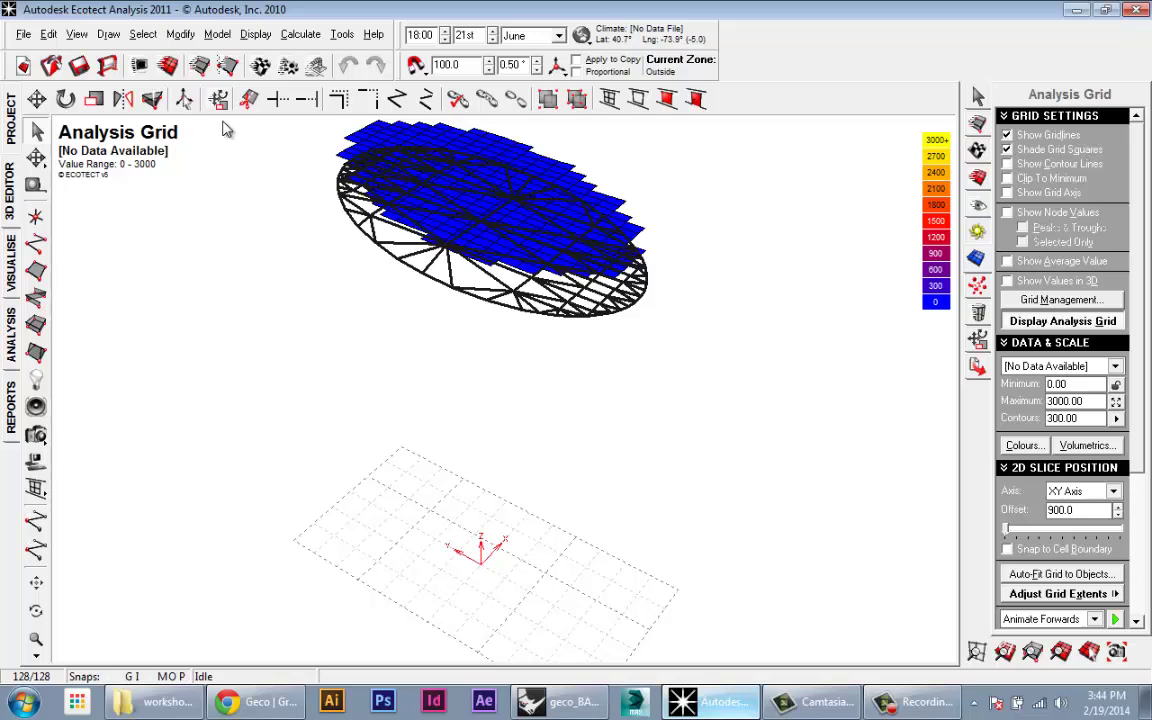
{"action": "right_click_drag", "start_coordinate": [583, 282], "coordinate": [458, 159]}
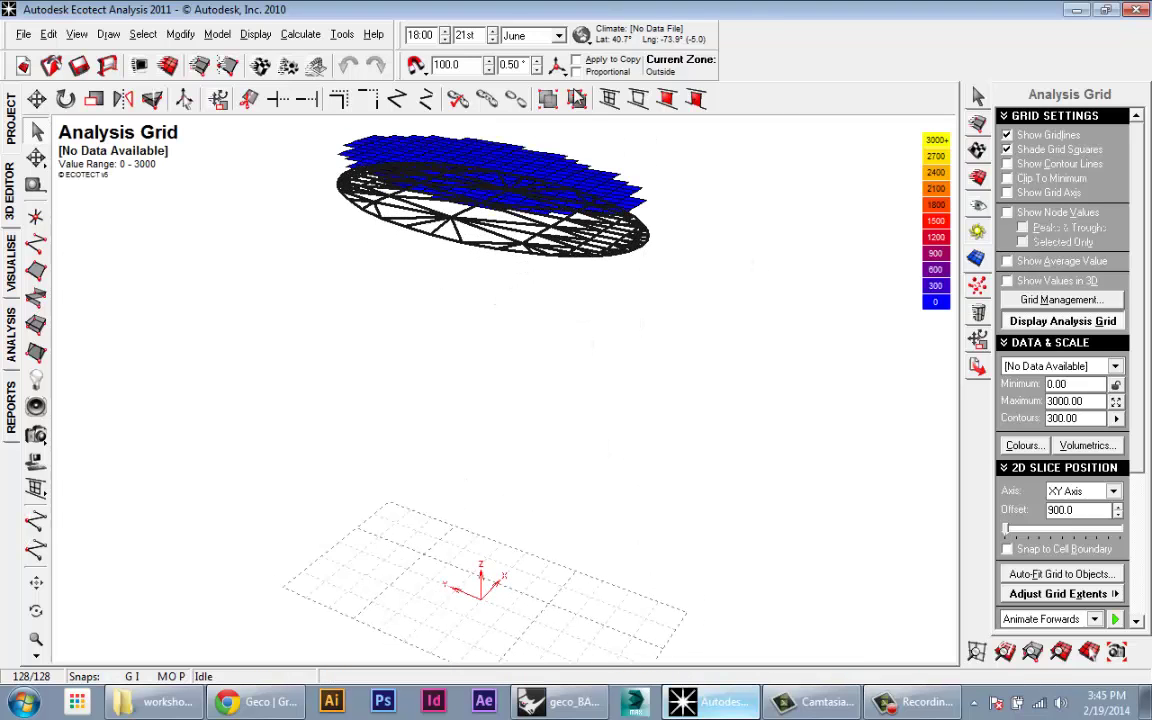
{"action": "right_click_drag", "start_coordinate": [589, 181], "coordinate": [606, 222]}
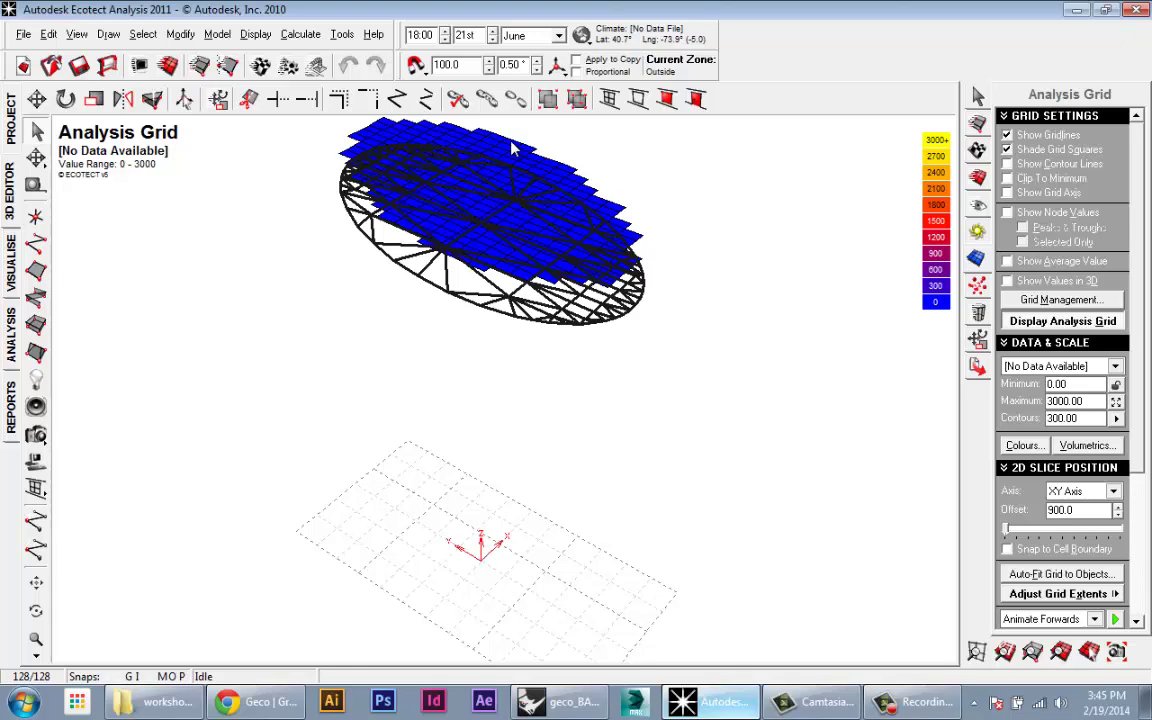
{"action": "right_click_drag", "start_coordinate": [512, 148], "coordinate": [160, 145]}
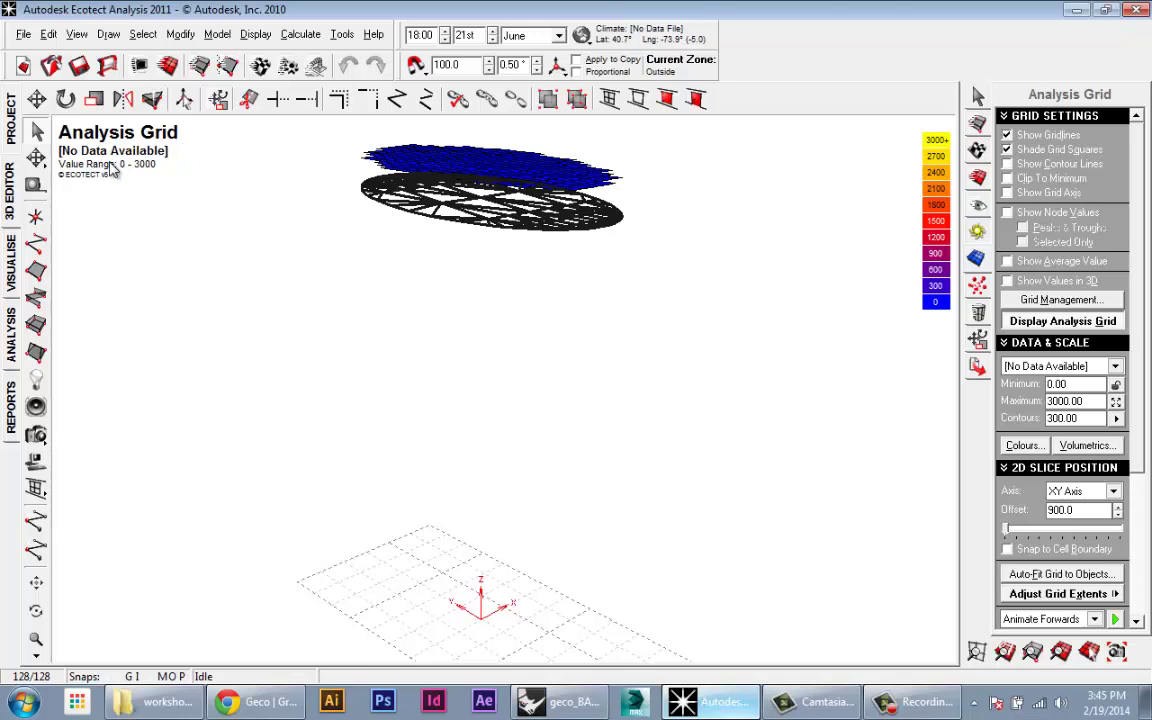
{"action": "right_click_drag", "start_coordinate": [112, 170], "coordinate": [228, 297]}
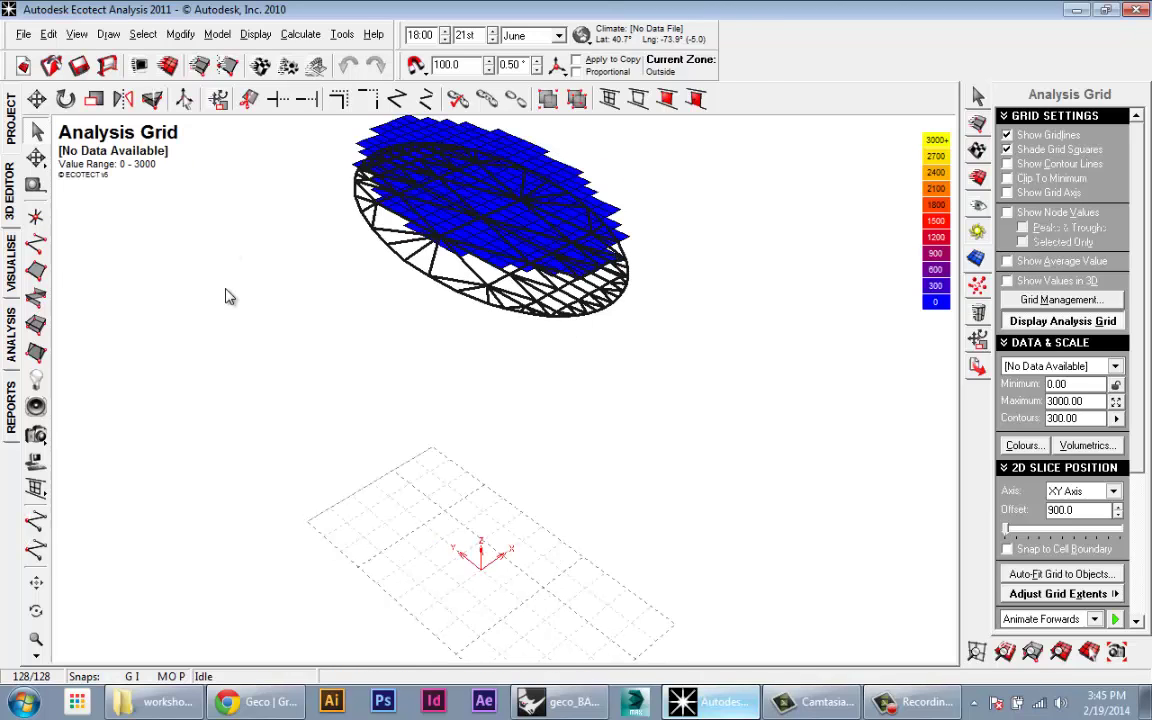
{"action": "right_click_drag", "start_coordinate": [536, 279], "coordinate": [481, 143]}
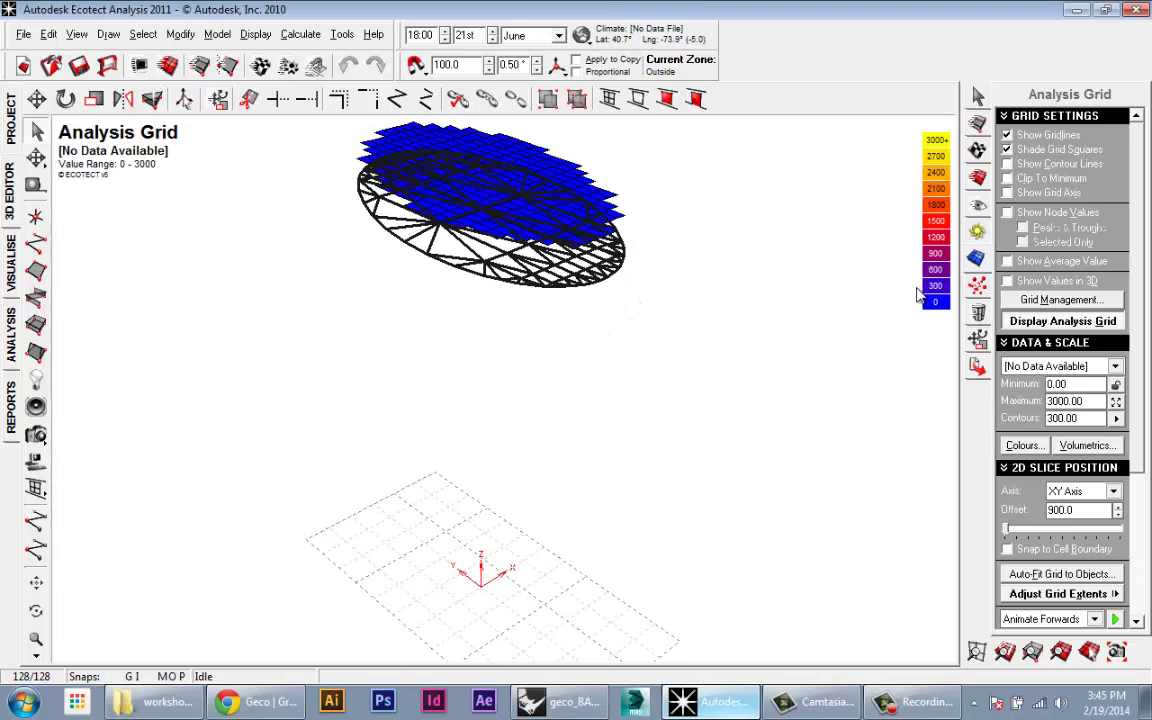
- Switch back to Grasshopper and review the floor export and FitGrid component group
{"action": "left_click", "coordinate": [1077, 10]}
{"action": "right_click_drag", "start_coordinate": [846, 526], "coordinate": [788, 534]}
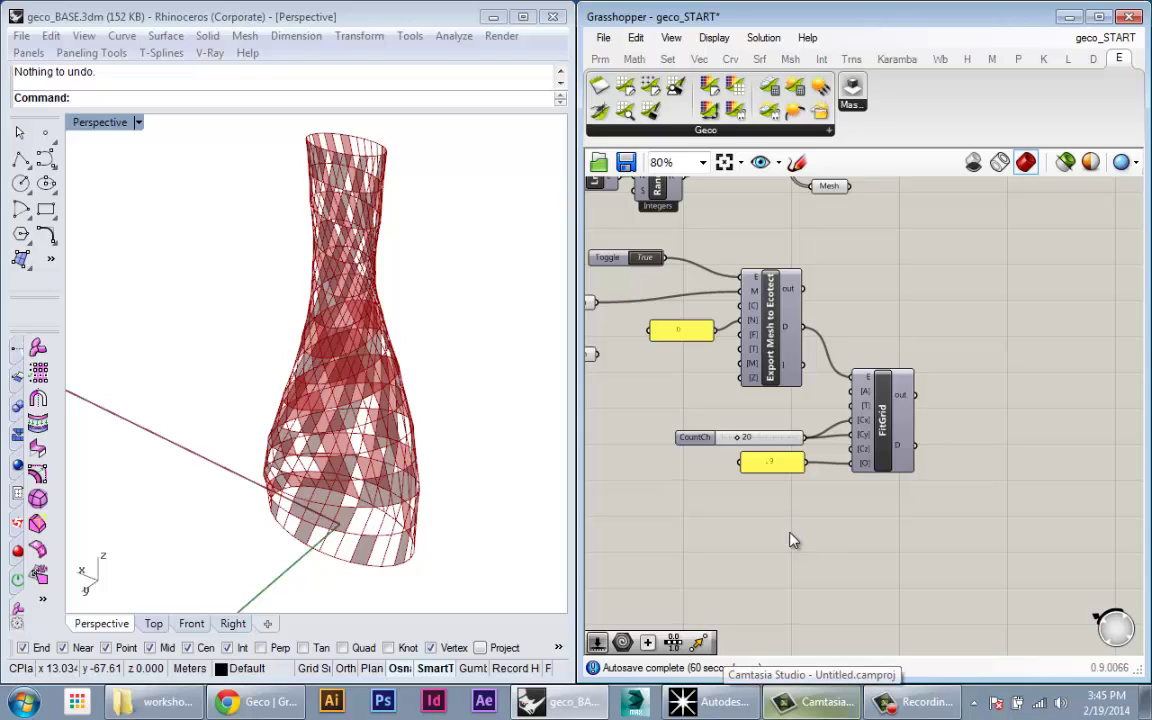
{"action": "mouse_move", "coordinate": [913, 577]}
{"action": "right_mouse_down"}
{"action": "mouse_move", "coordinate": [859, 576]}
{"action": "mouse_move", "coordinate": [909, 577]}
{"action": "right_mouse_up"}
{"action": "scroll", "coordinate": [861, 574], "scroll_direction": "down", "scroll_amount": 1}
{"action": "scroll", "coordinate": [893, 565], "scroll_direction": "up", "scroll_amount": 1}
{"action": "right_click_drag", "start_coordinate": [726, 397], "coordinate": [696, 352]}
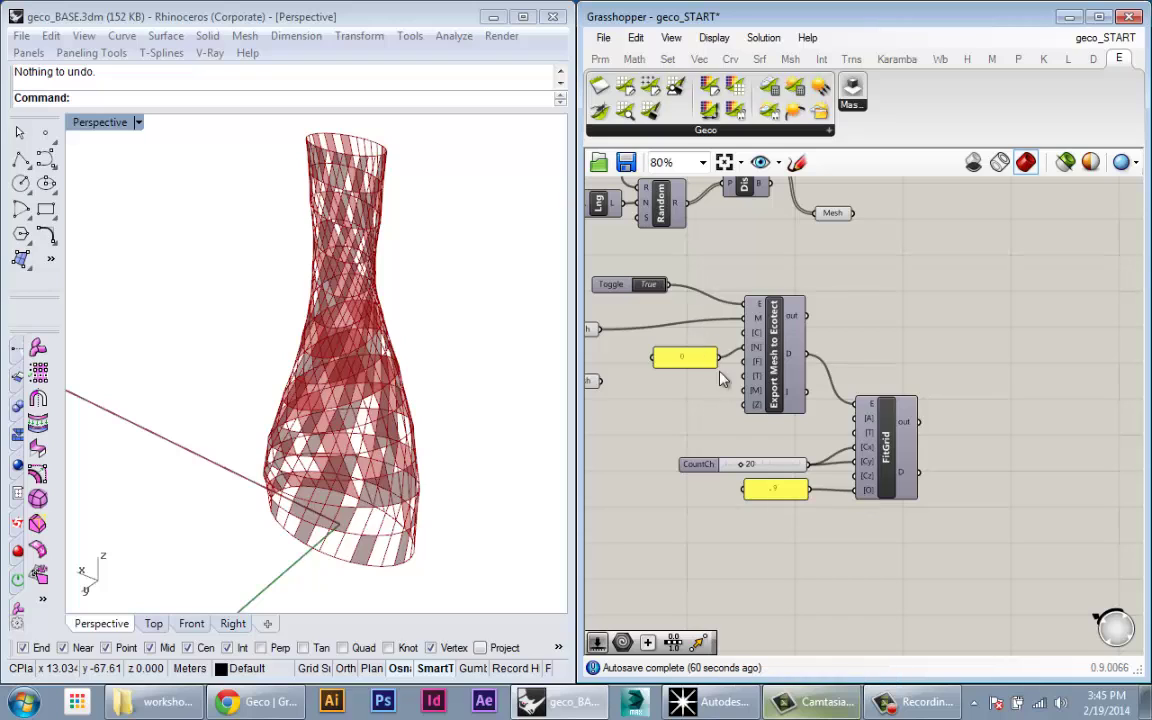
{"action": "scroll", "coordinate": [930, 410], "scroll_direction": "down", "scroll_amount": 2}
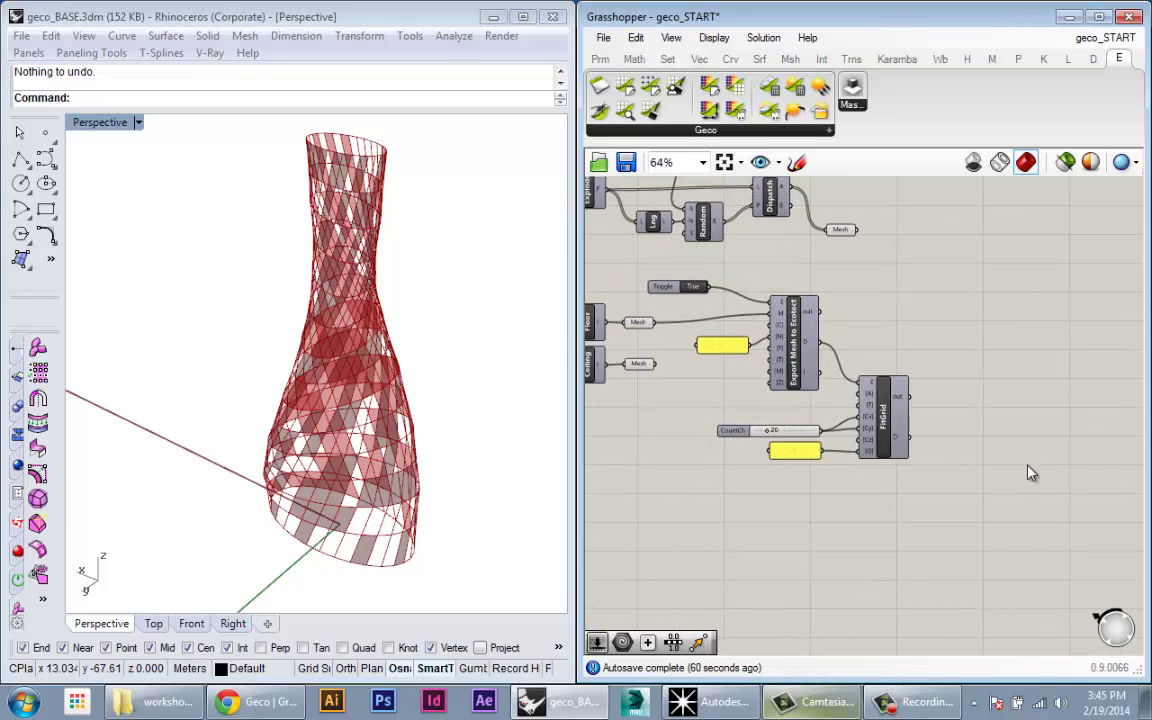
- Add a second EcoMeshExport component below FitGrid, connect FitGrid's D output to its E input and position it beside FitGrid
{"action": "left_click", "coordinate": [738, 132]}
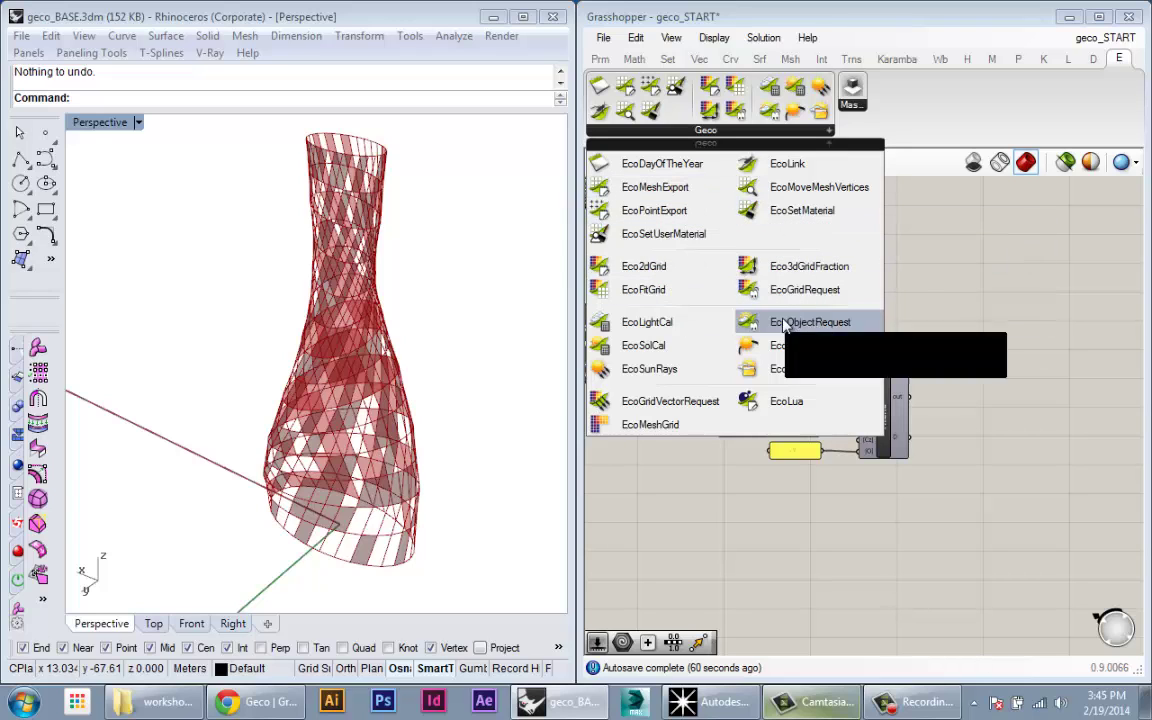
{"action": "left_click_drag", "start_coordinate": [657, 195], "coordinate": [975, 482]}
{"action": "scroll", "coordinate": [887, 437], "scroll_direction": "up", "scroll_amount": 2}
{"action": "left_click_drag", "start_coordinate": [896, 439], "coordinate": [950, 441]}
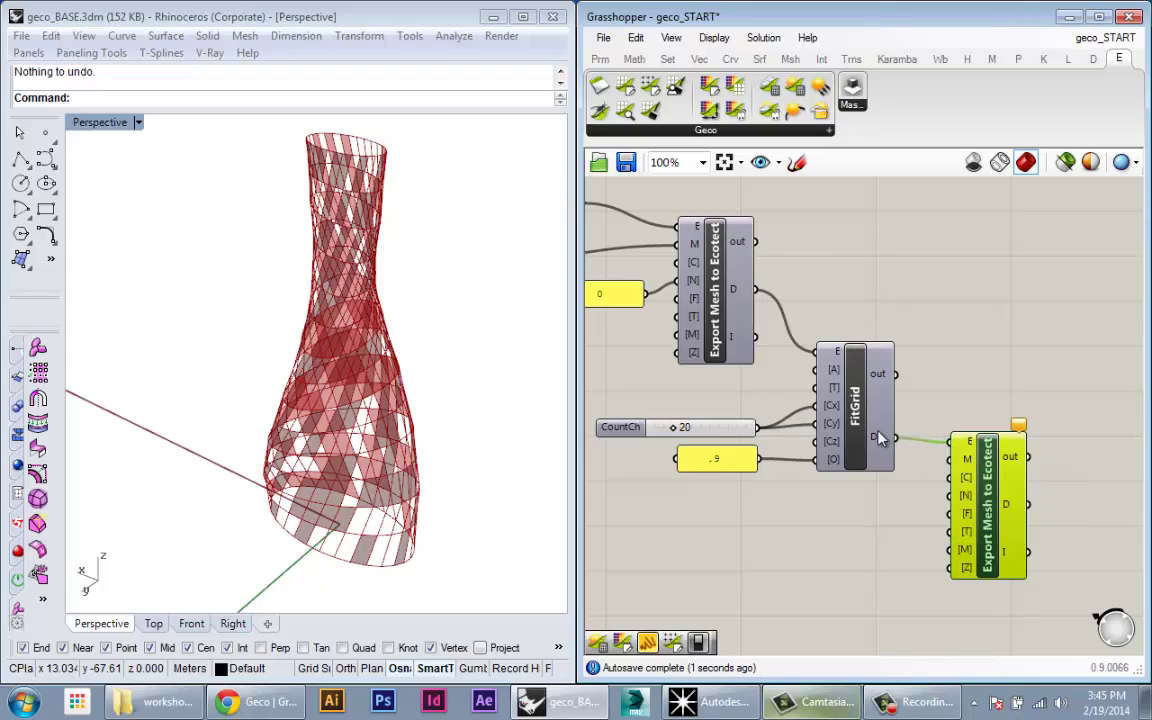
{"action": "left_click_drag", "start_coordinate": [1001, 466], "coordinate": [955, 517]}
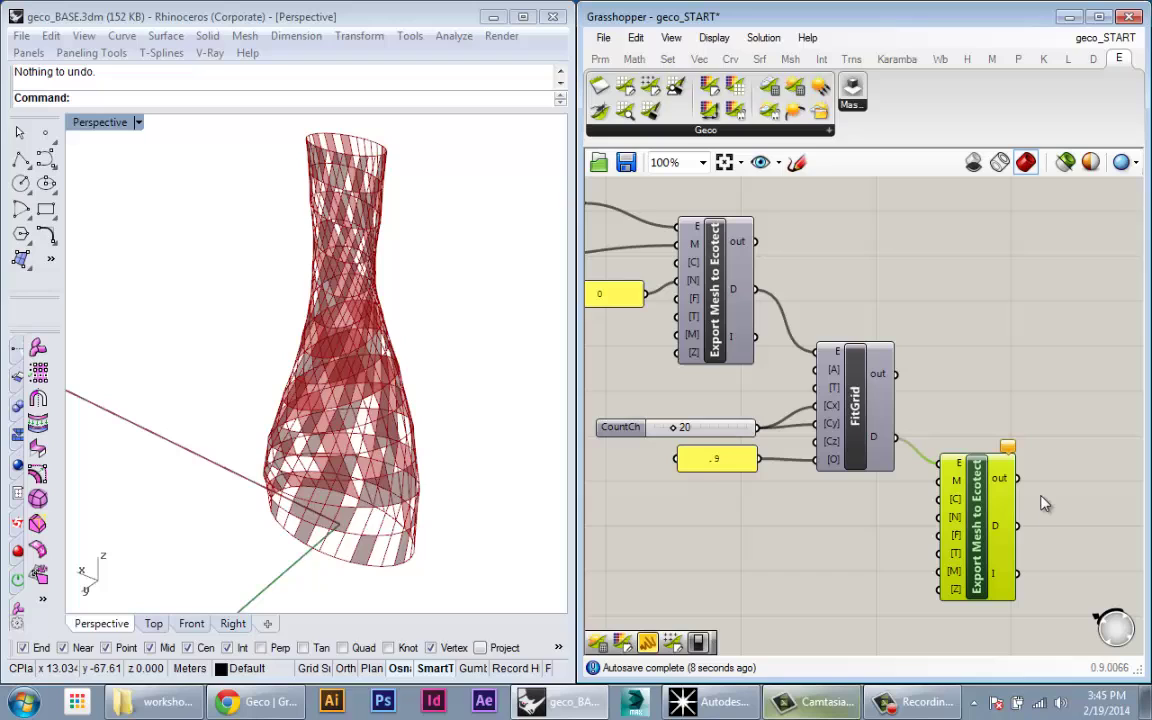
{"action": "scroll", "coordinate": [1043, 503], "scroll_direction": "down", "scroll_amount": 1}
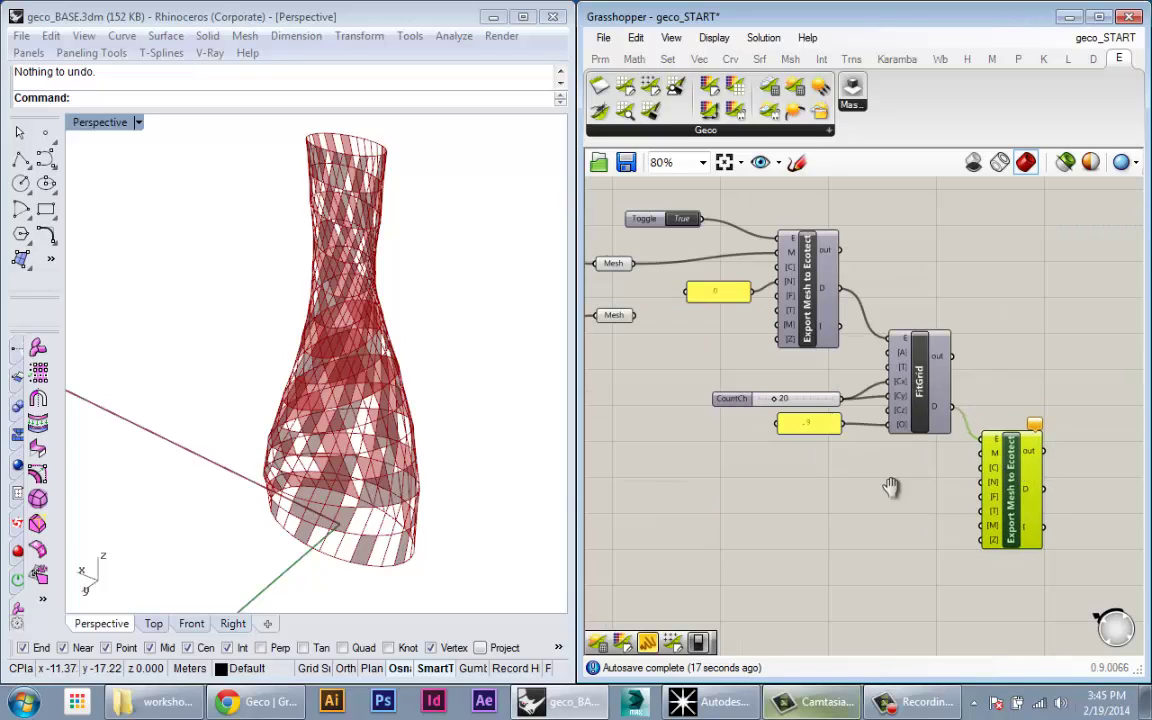
- Examine the facade panel mesh coming from Dispatch, highlighted on the tower in the Rhino viewport
{"action": "right_click_drag", "start_coordinate": [892, 489], "coordinate": [995, 553]}
{"action": "scroll", "coordinate": [781, 428], "scroll_direction": "down", "scroll_amount": 1}
{"action": "left_click", "coordinate": [737, 391]}
{"action": "left_click", "coordinate": [932, 258]}
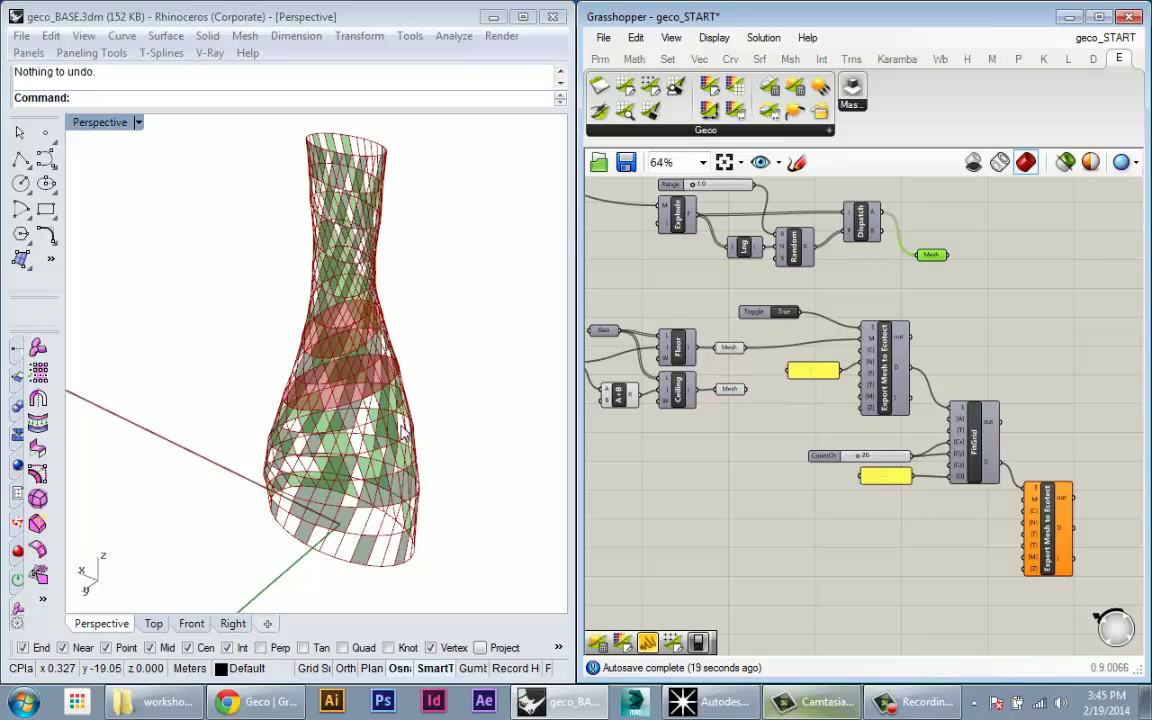
{"action": "right_click_drag", "start_coordinate": [400, 405], "coordinate": [330, 322]}
{"action": "scroll", "coordinate": [414, 376], "scroll_direction": "up", "scroll_amount": 3}
{"action": "scroll", "coordinate": [328, 316], "scroll_direction": "down", "scroll_amount": 2}
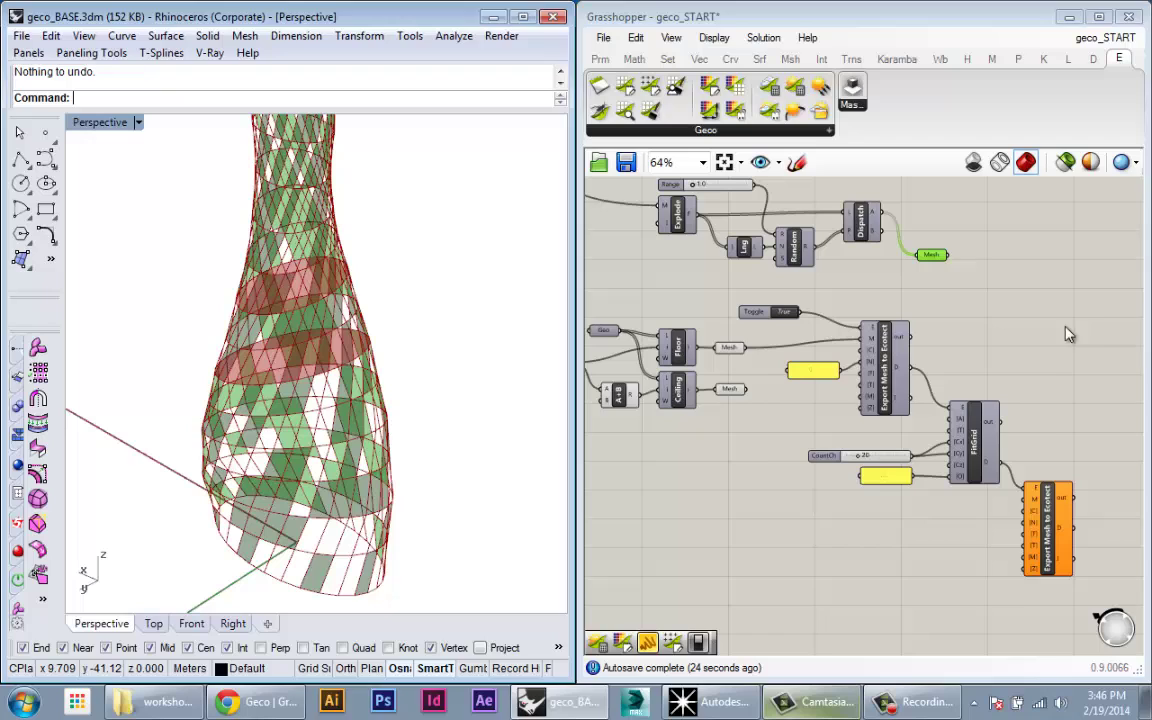
{"action": "right_click_drag", "start_coordinate": [1027, 328], "coordinate": [976, 328]}
{"action": "left_click_drag", "start_coordinate": [882, 256], "coordinate": [873, 243]}
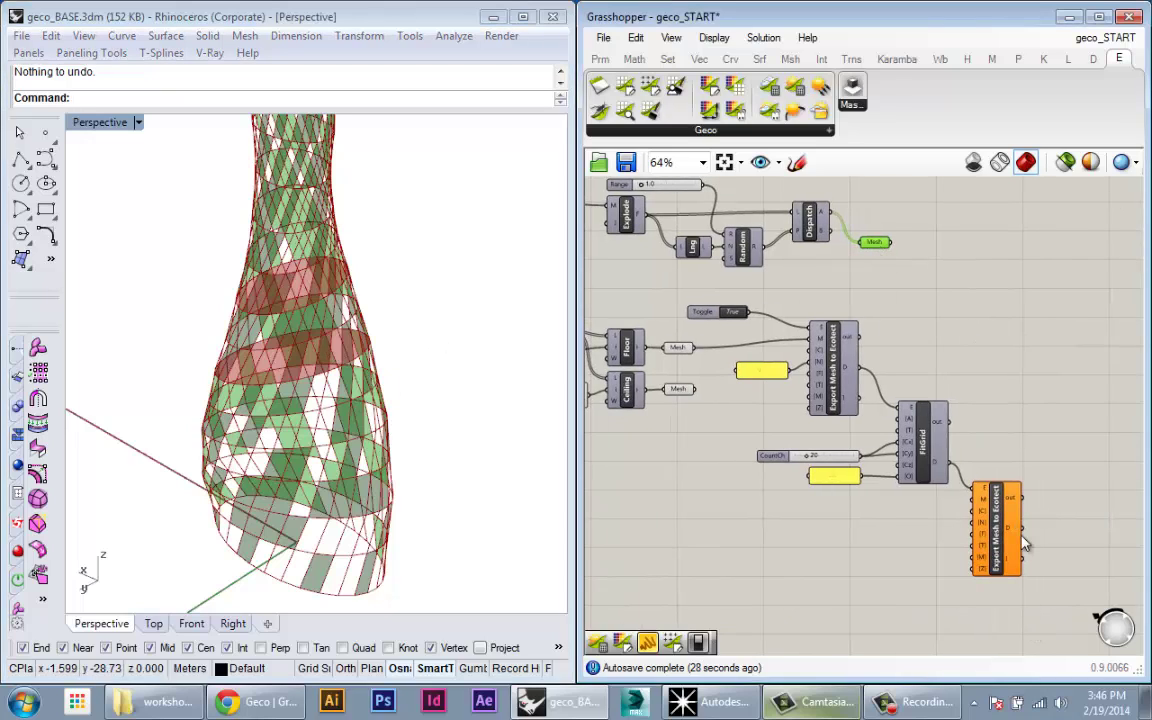
{"action": "mouse_move", "coordinate": [1022, 543]}
{"action": "left_click", "coordinate": [899, 266]}
{"action": "left_click", "coordinate": [876, 244]}
{"action": "right_click_drag", "start_coordinate": [348, 376], "coordinate": [363, 475]}
{"action": "scroll", "coordinate": [375, 455], "scroll_direction": "up", "scroll_amount": 2}
{"action": "scroll", "coordinate": [363, 475], "scroll_direction": "down", "scroll_amount": 2}
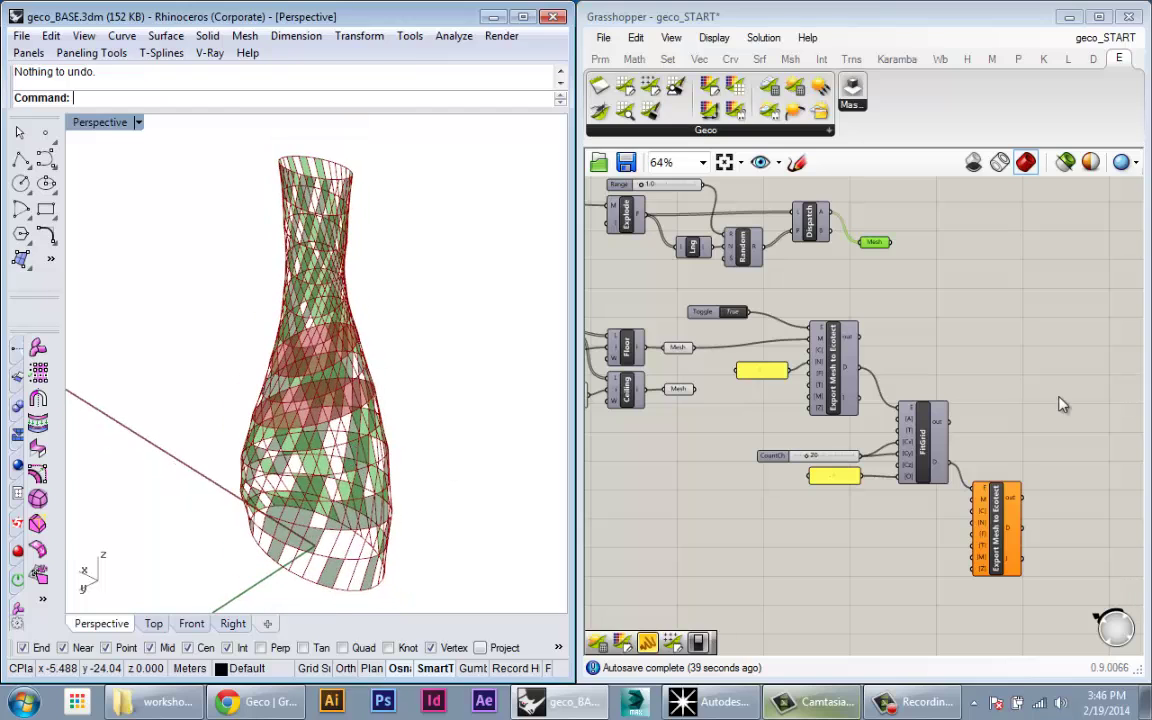
{"action": "left_click", "coordinate": [890, 312]}
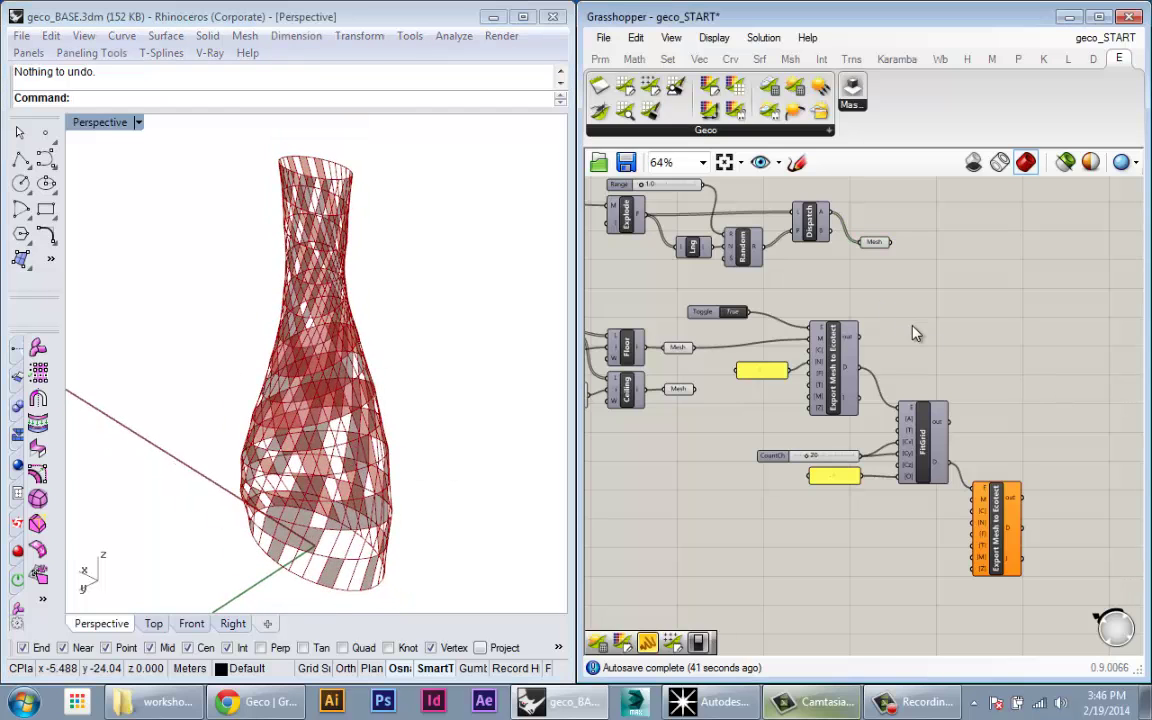
- Add a Triangulate component and connect the facade Mesh parameter from Dispatch to its input
{"action": "scroll", "coordinate": [914, 345], "scroll_direction": "up", "scroll_amount": 2}
{"action": "double_click", "coordinate": [912, 380]}
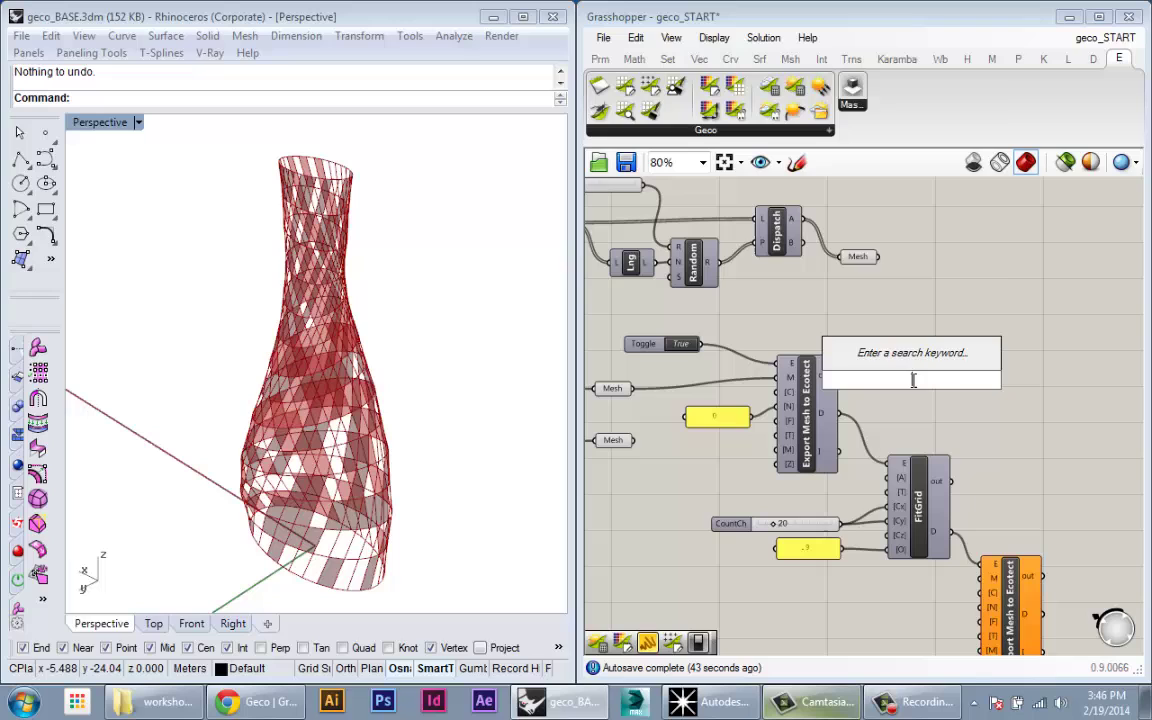
{"action": "type", "text": "trian"}
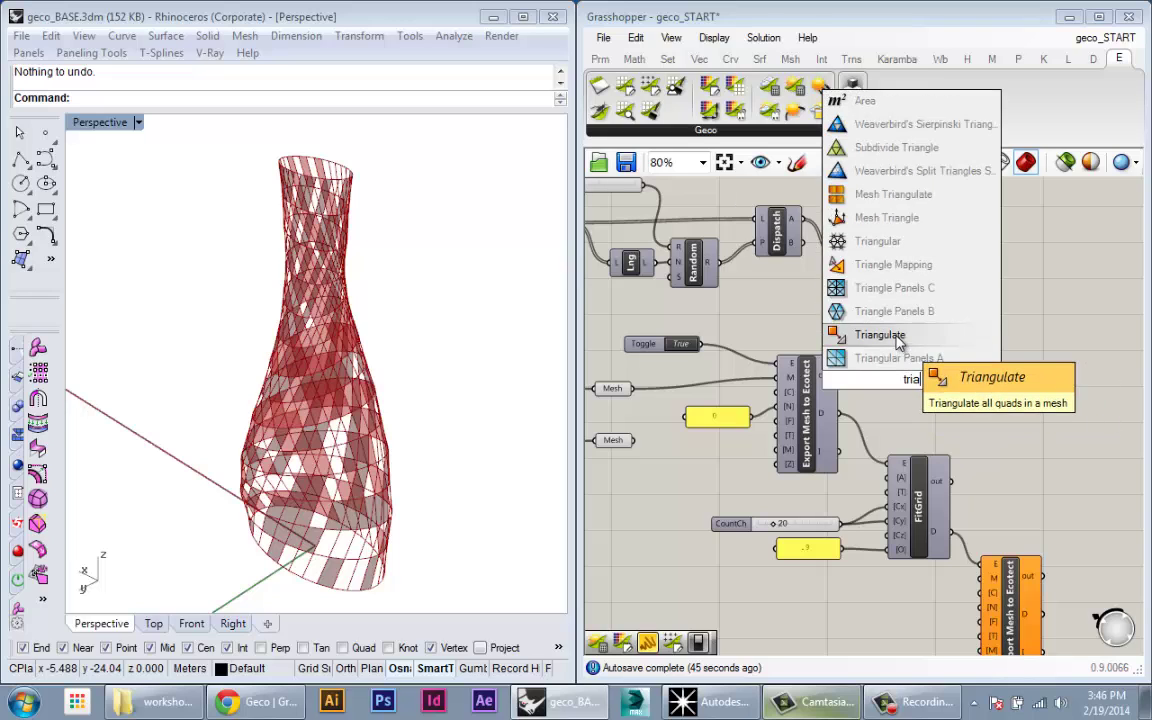
{"action": "left_click", "coordinate": [897, 342]}
{"action": "left_click_drag", "start_coordinate": [905, 382], "coordinate": [920, 332]}
{"action": "left_click_drag", "start_coordinate": [878, 257], "coordinate": [907, 322]}
- Add the ceiling mesh to the Triangulate input as well, place the component beside the second export and flatten its M input
{"action": "right_click_drag", "start_coordinate": [733, 388], "coordinate": [770, 360]}
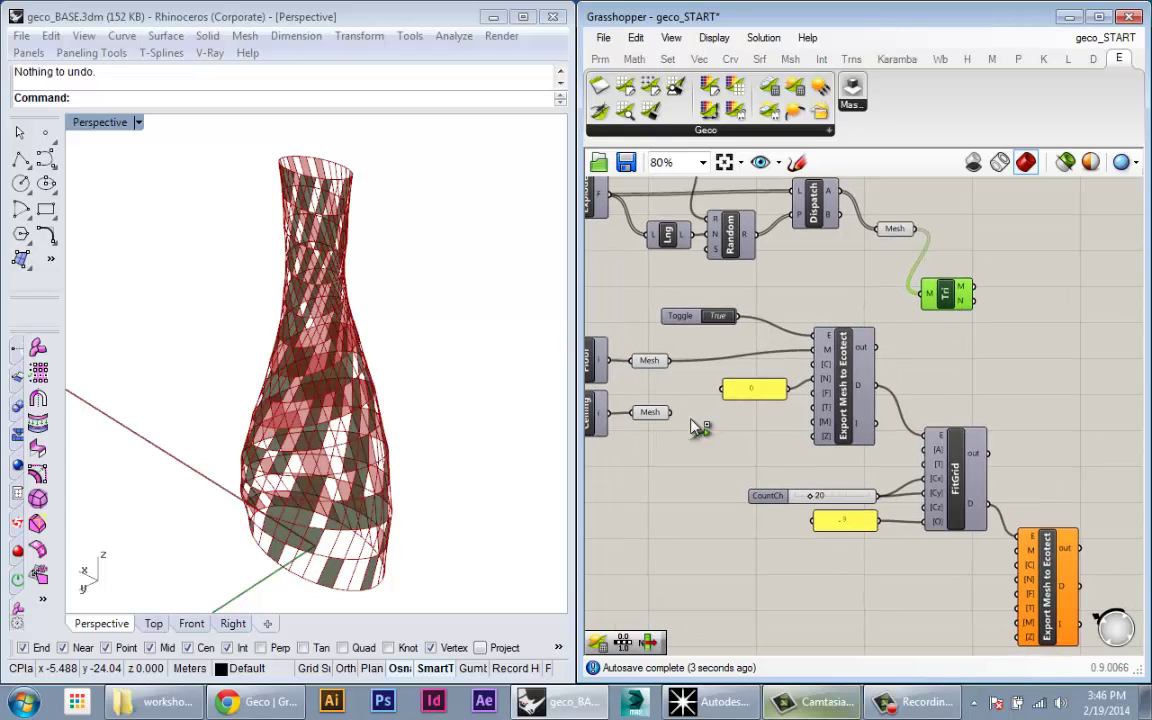
{"action": "left_click_drag", "start_coordinate": [668, 412], "coordinate": [965, 567]}
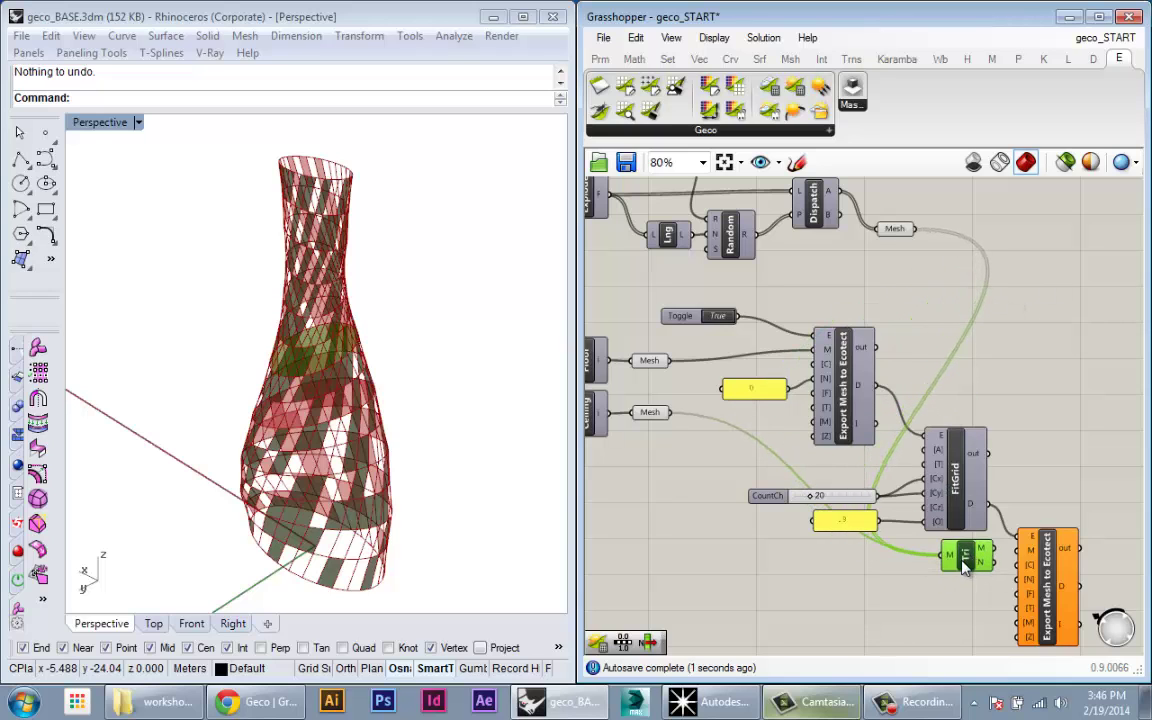
{"action": "scroll", "coordinate": [965, 567], "scroll_direction": "up", "scroll_amount": 4}
{"action": "right_click", "coordinate": [920, 500]}
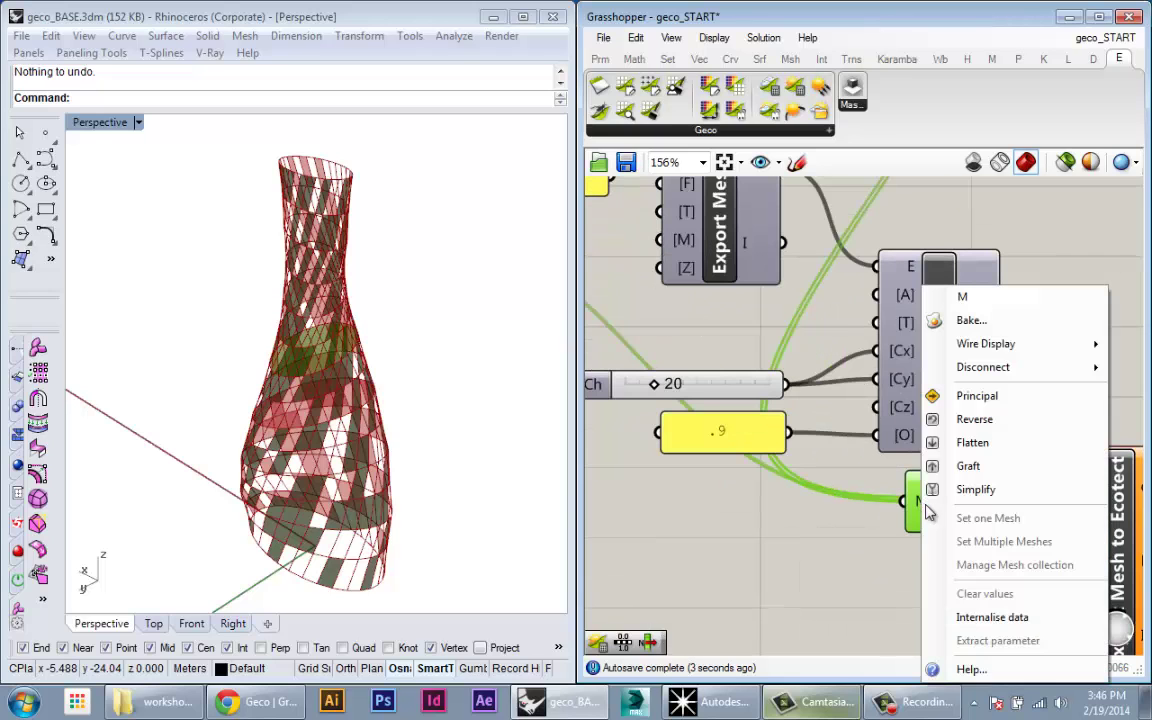
{"action": "left_click", "coordinate": [988, 439]}
{"action": "right_click_drag", "start_coordinate": [954, 504], "coordinate": [915, 510]}
{"action": "left_click_drag", "start_coordinate": [919, 518], "coordinate": [909, 523]}
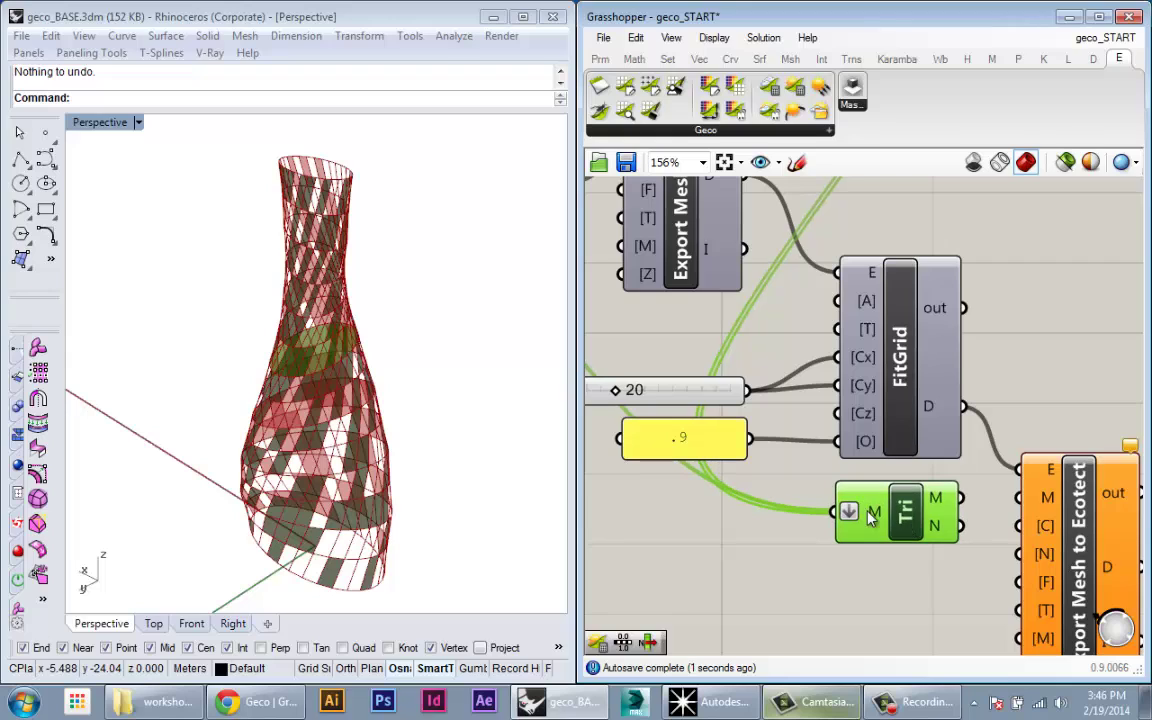
- Connect the Triangulate component's M output to the M input of the second Export Mesh to Ecotect component
{"action": "mouse_move", "coordinate": [868, 513]}
{"action": "mouse_move", "coordinate": [938, 503]}
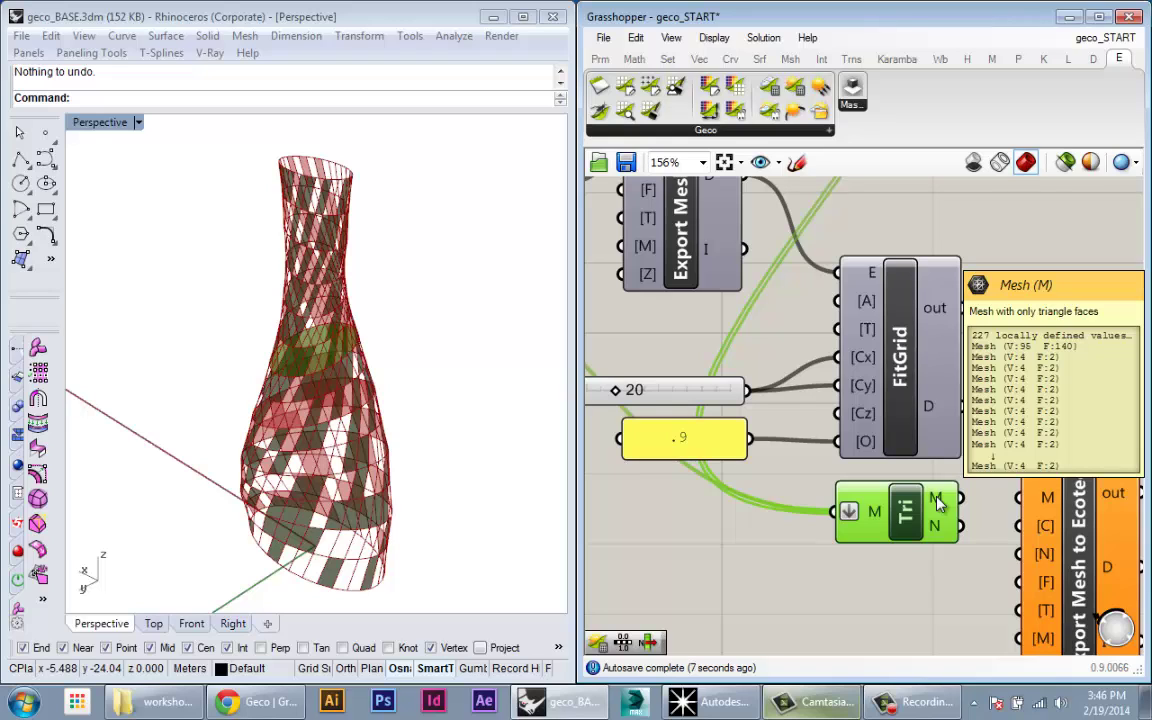
{"action": "right_click_drag", "start_coordinate": [938, 503], "coordinate": [795, 497]}
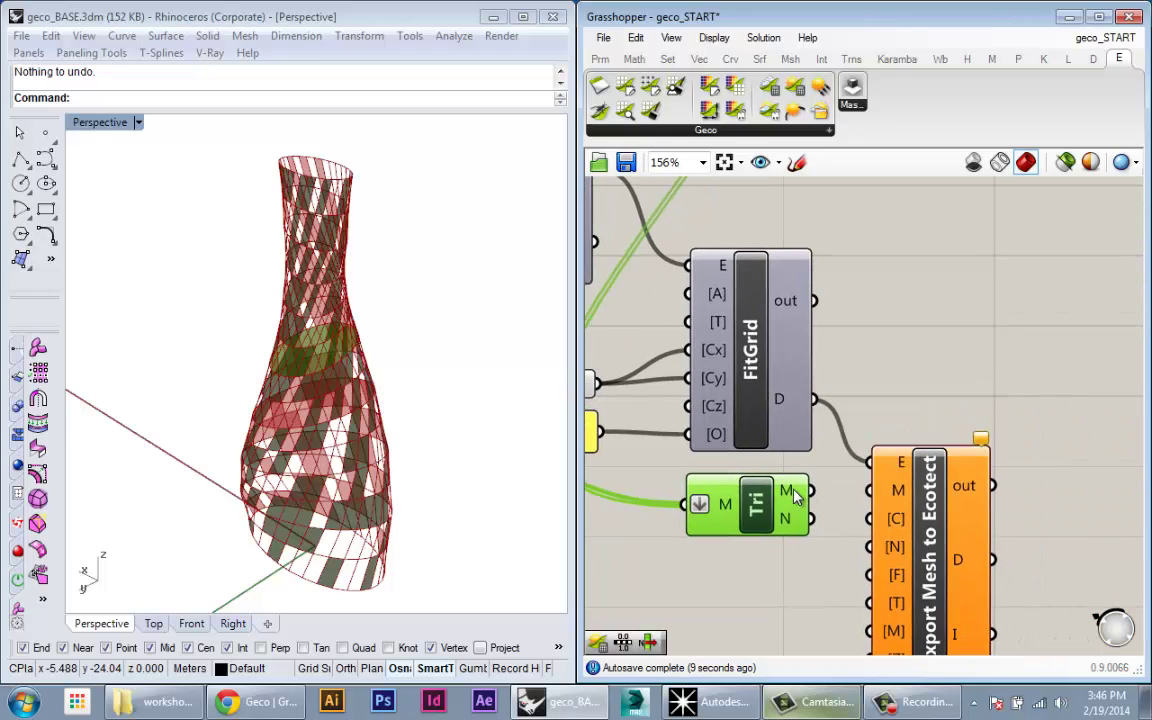
{"action": "left_click_drag", "start_coordinate": [812, 490], "coordinate": [866, 503]}
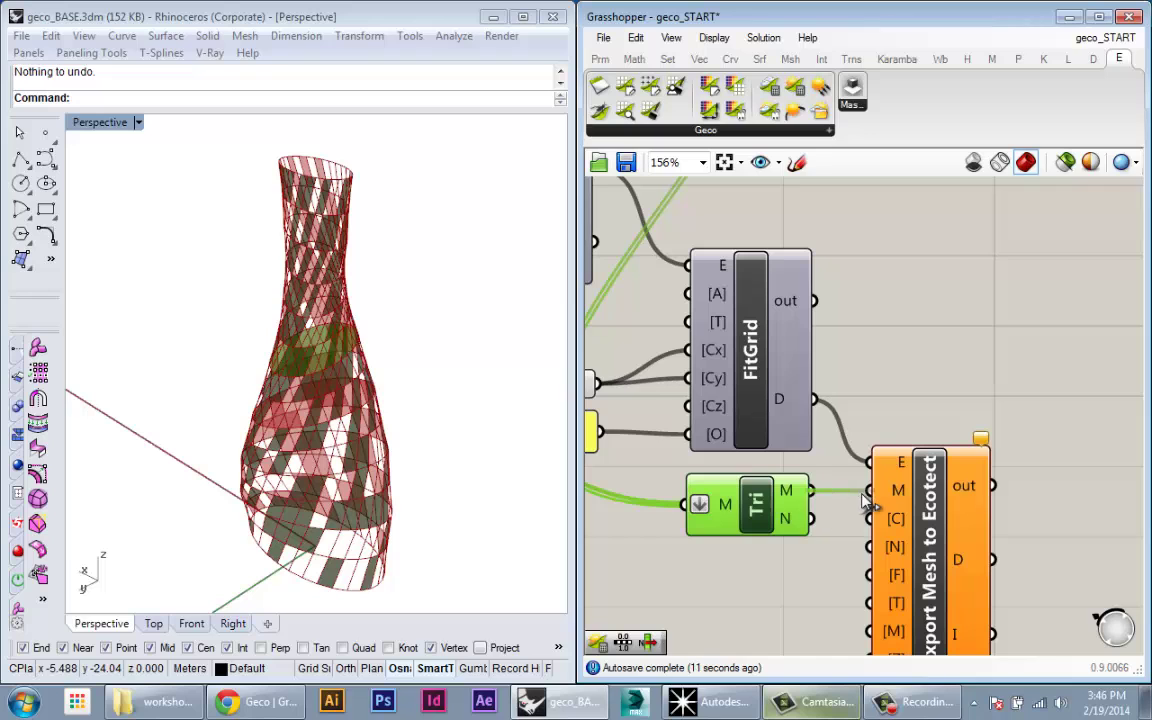
{"action": "left_click", "coordinate": [880, 492]}
{"action": "scroll", "coordinate": [882, 488], "scroll_direction": "down", "scroll_amount": 1}
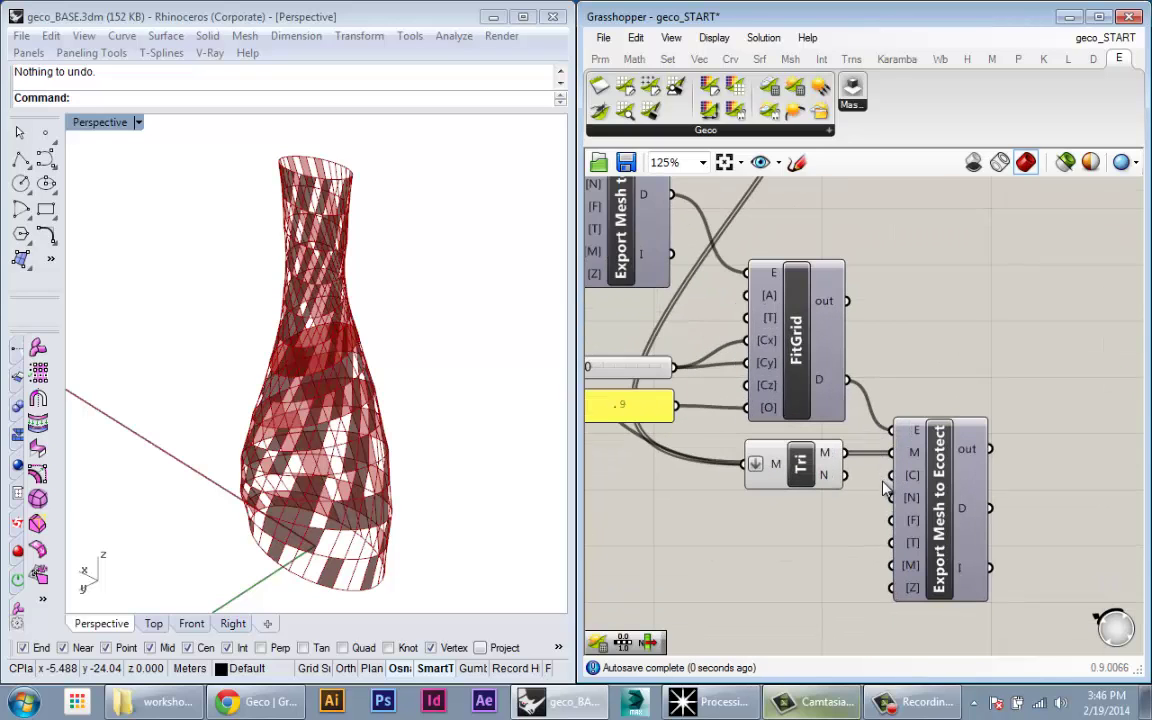
- Review the export chain from the toggle and floor export through FitGrid to the second mesh export
{"action": "right_click_drag", "start_coordinate": [852, 510], "coordinate": [918, 487]}
{"action": "scroll", "coordinate": [735, 368], "scroll_direction": "down", "scroll_amount": 1}
{"action": "right_click_drag", "start_coordinate": [735, 368], "coordinate": [874, 555]}
{"action": "scroll", "coordinate": [835, 492], "scroll_direction": "down", "scroll_amount": 1}
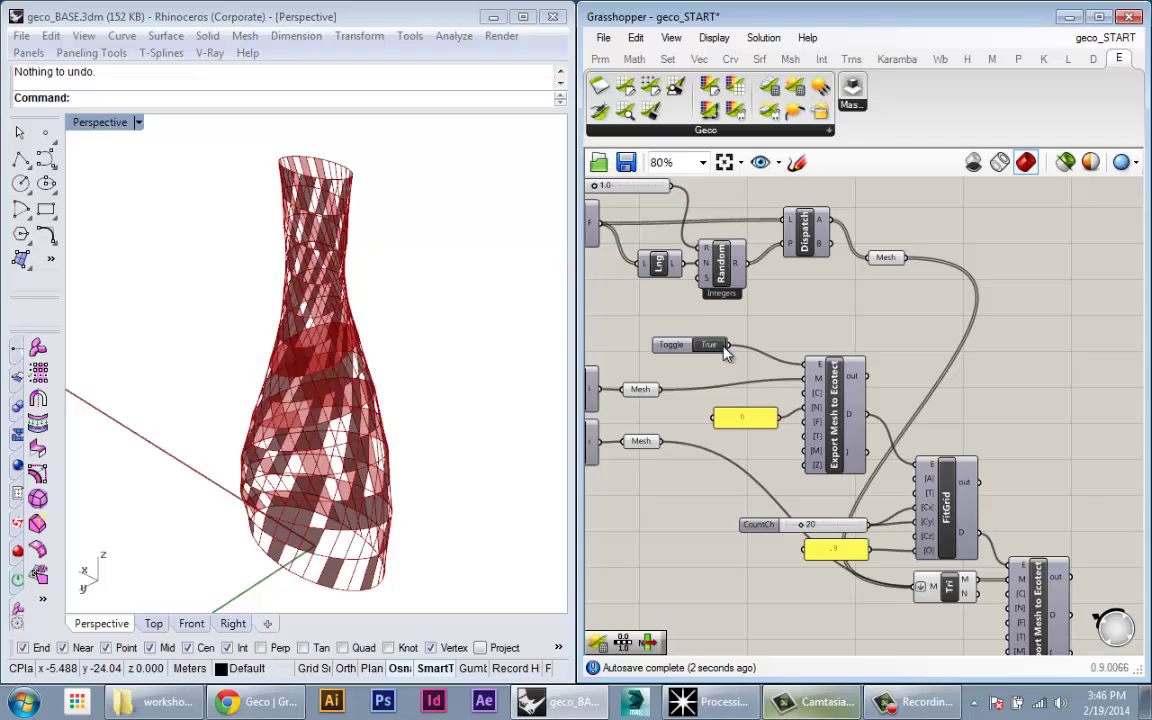
{"action": "right_click_drag", "start_coordinate": [725, 355], "coordinate": [684, 280]}
{"action": "right_click_drag", "start_coordinate": [879, 534], "coordinate": [859, 514]}
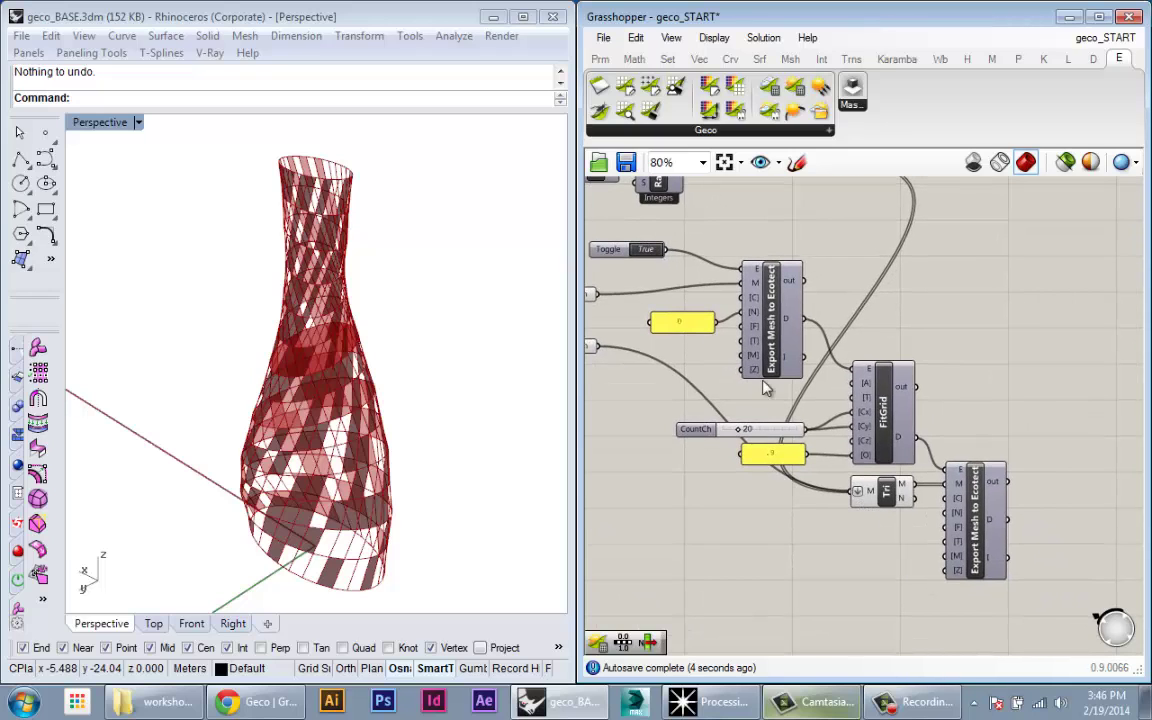
{"action": "scroll", "coordinate": [710, 316], "scroll_direction": "up", "scroll_amount": 2}
{"action": "scroll", "coordinate": [788, 320], "scroll_direction": "down", "scroll_amount": 1}
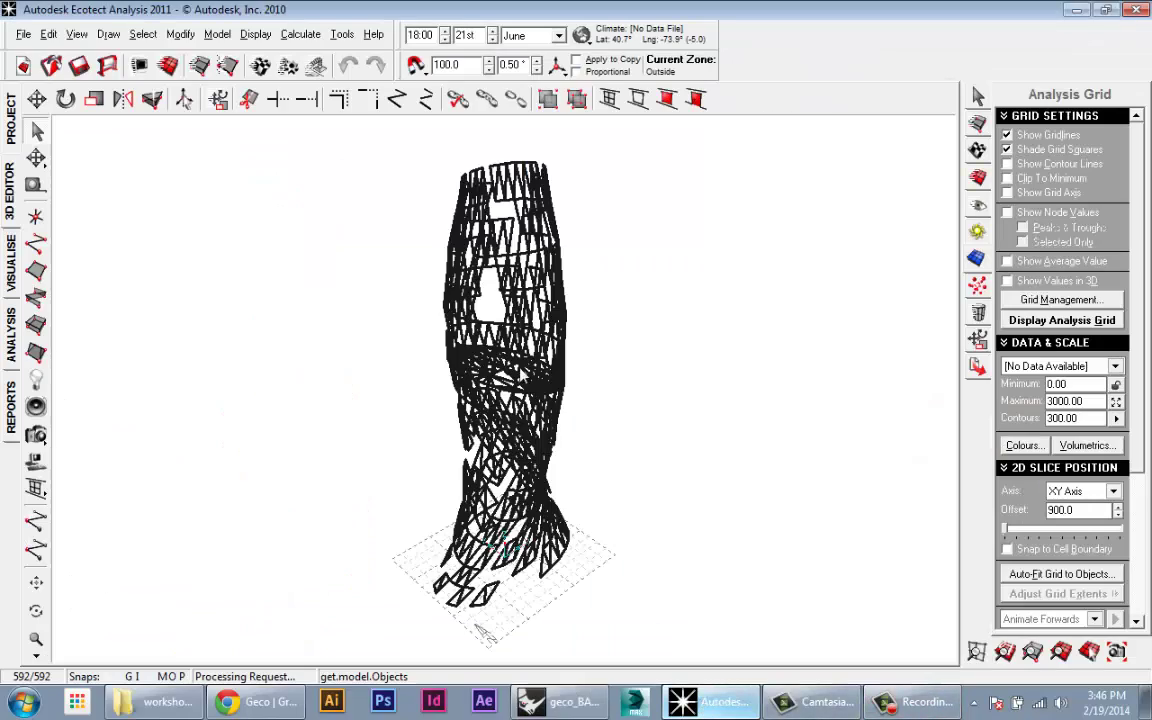
- Inspect the exported triangulated facade and ceiling meshes in Autodesk Ecotect Analysis from several angles
{"action": "scroll", "coordinate": [520, 375], "scroll_direction": "up", "scroll_amount": 2}
{"action": "right_click_drag", "start_coordinate": [520, 375], "coordinate": [456, 383]}
{"action": "scroll", "coordinate": [503, 397], "scroll_direction": "up", "scroll_amount": 1}
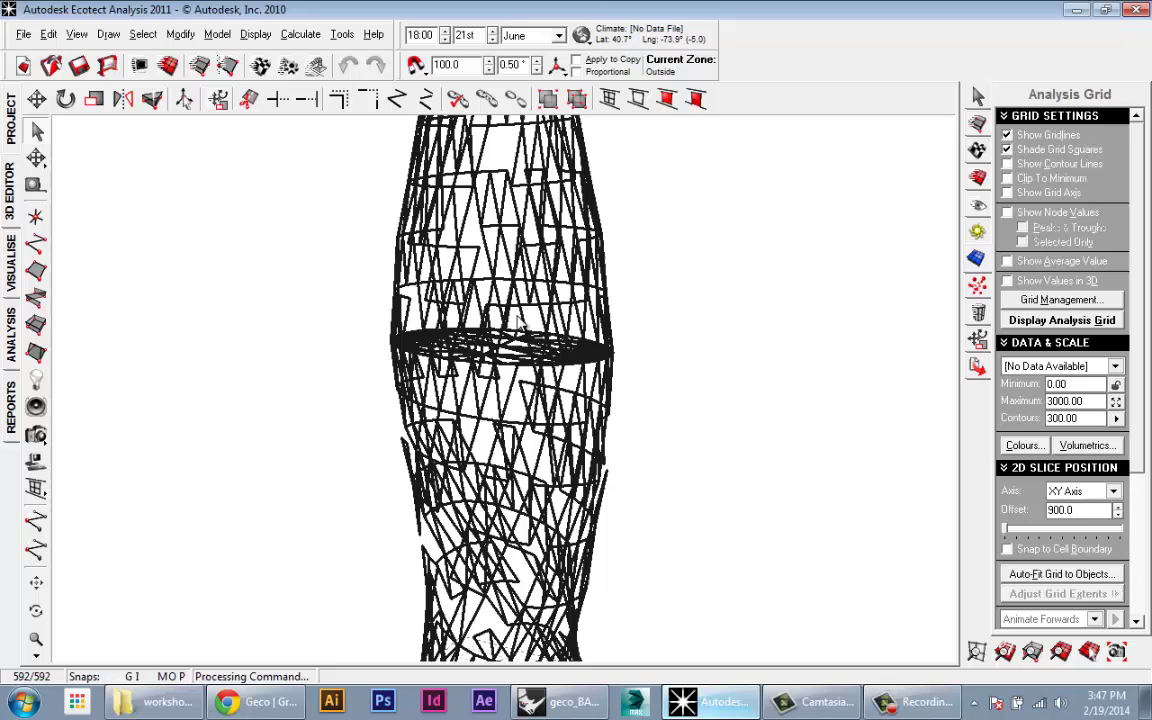
{"action": "right_click_drag", "start_coordinate": [503, 438], "coordinate": [529, 364]}
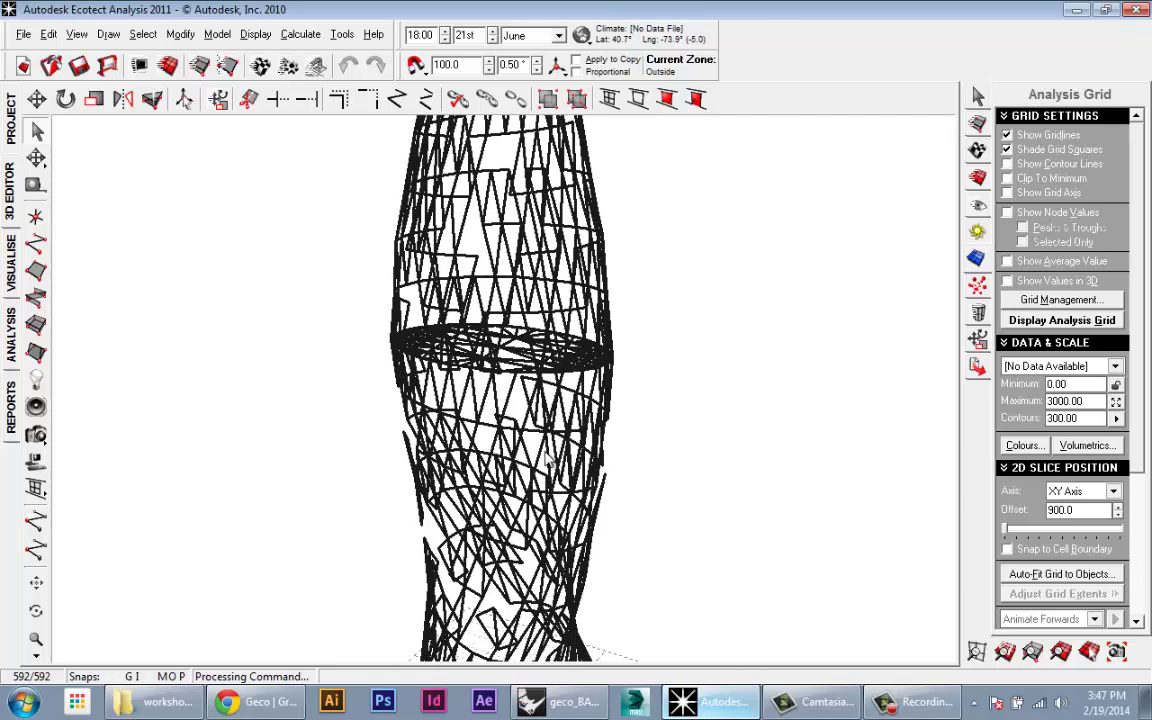
{"action": "right_click_drag", "start_coordinate": [546, 456], "coordinate": [398, 383]}
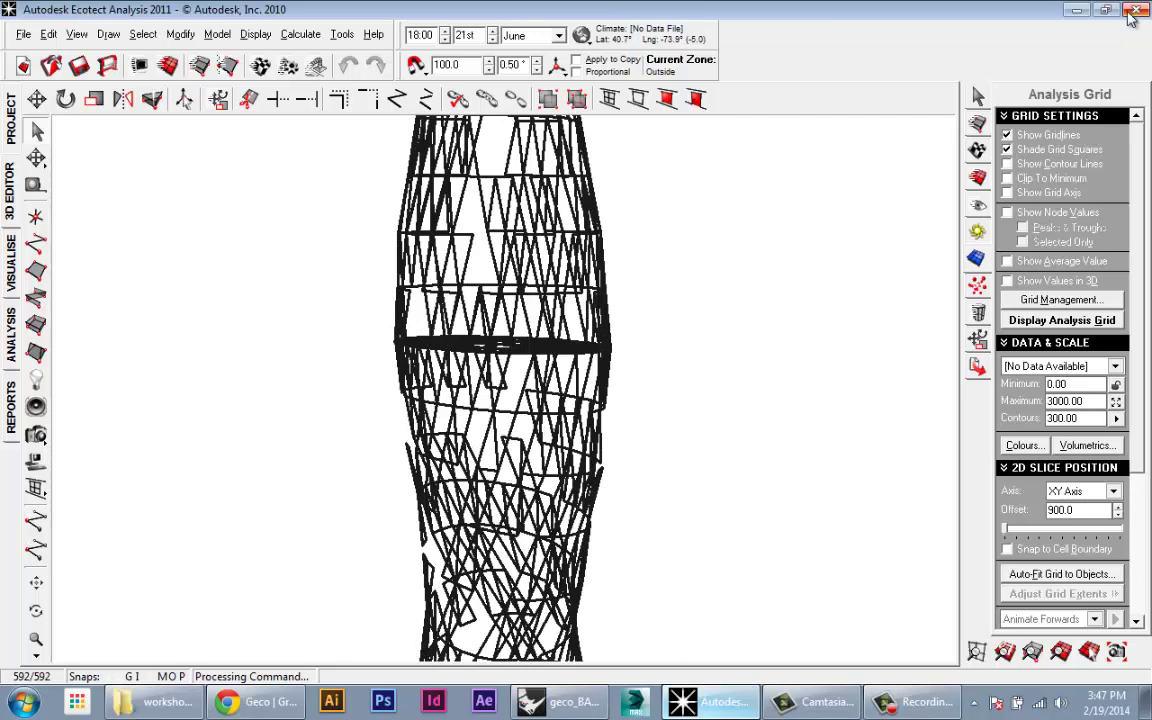
- Switch back to Grasshopper, copy the 0 panel next to the second export component and connect it to its N input
{"action": "key", "text": "alt+Tab"}
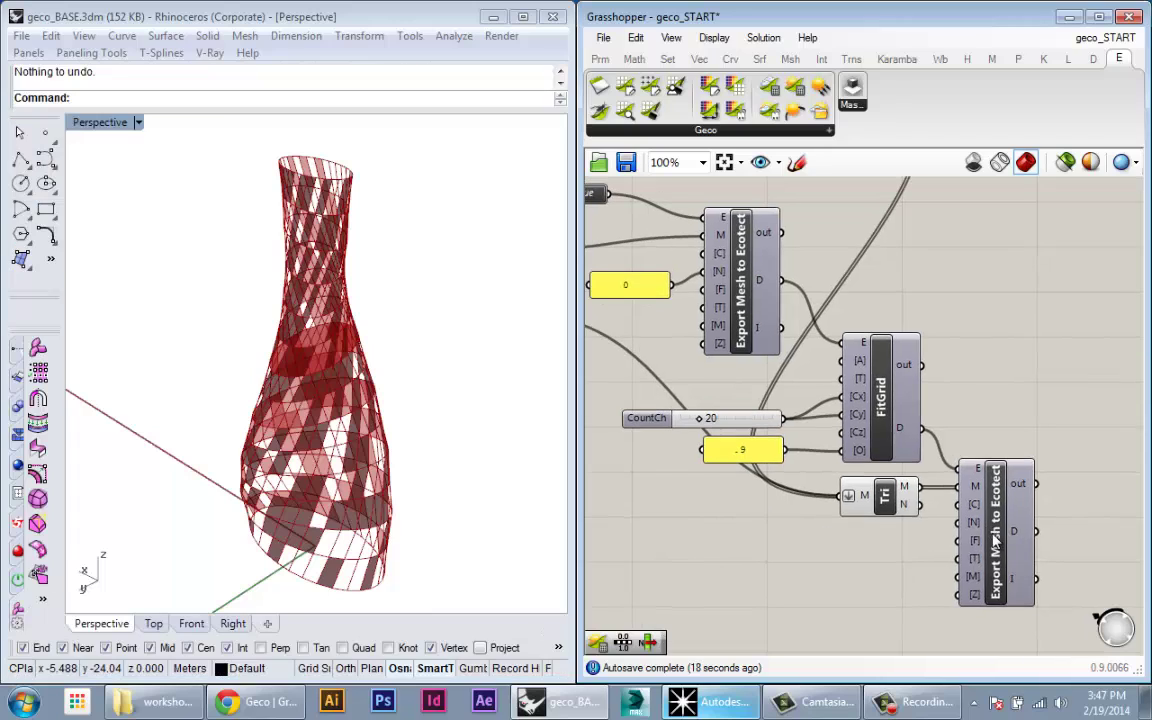
{"action": "left_click_drag", "start_coordinate": [983, 540], "coordinate": [988, 554]}
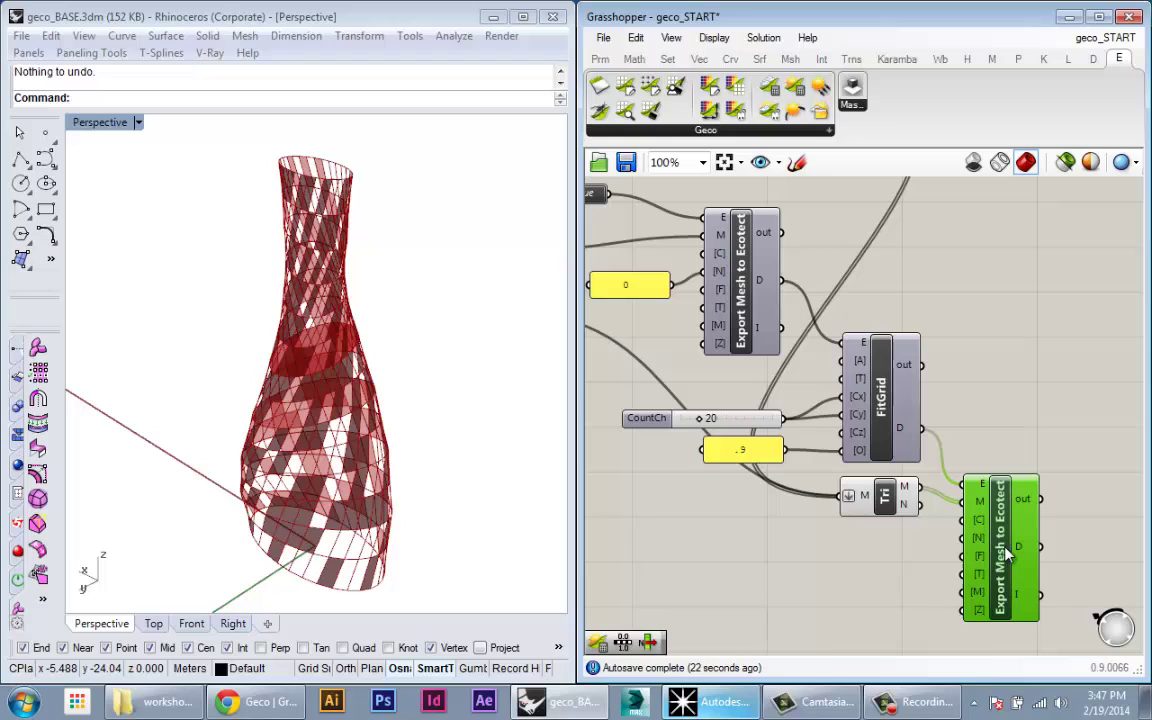
{"action": "left_click", "coordinate": [650, 290]}
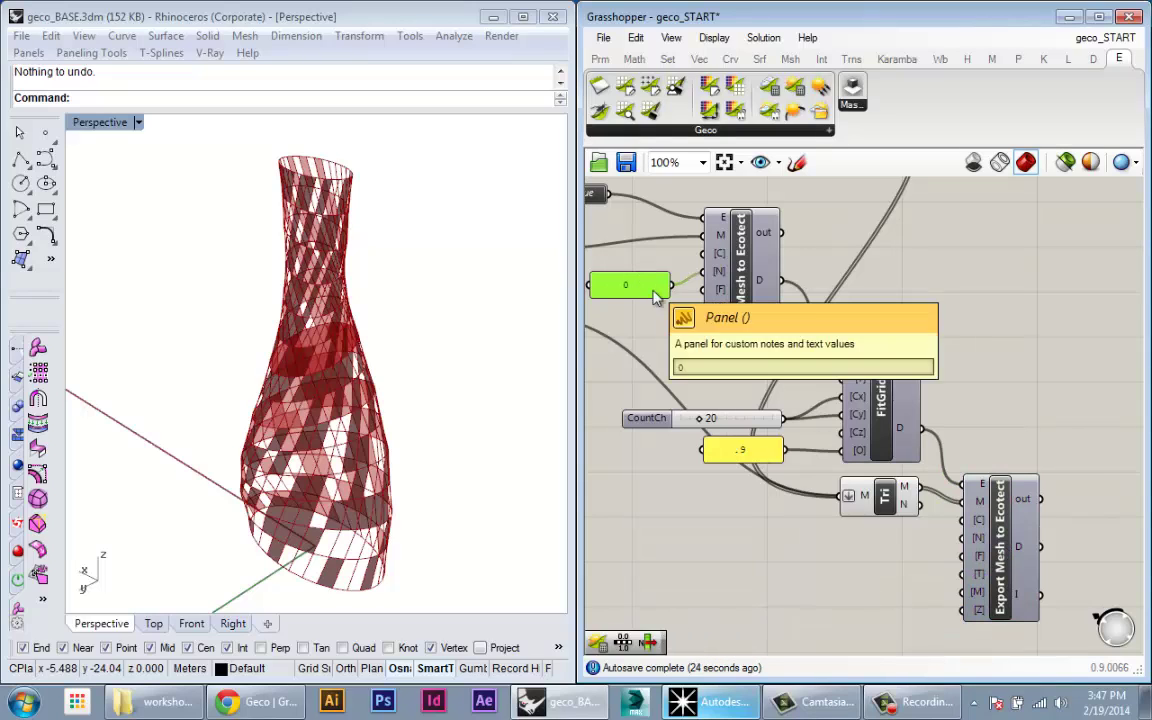
{"action": "left_click_drag", "start_coordinate": [655, 297], "coordinate": [897, 546], "text": "alt"}
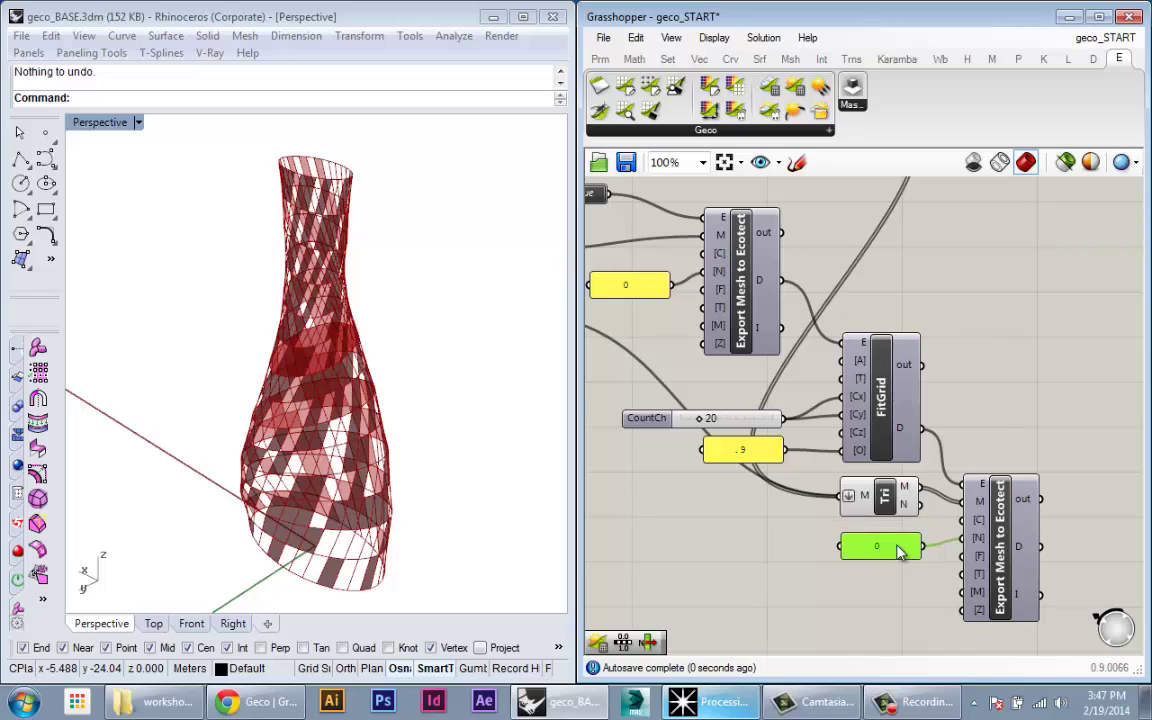
- Set the copied panel feeding the second export's N input to 2
{"action": "double_click", "coordinate": [898, 548]}
{"action": "type", "text": "2"}
{"action": "left_click", "coordinate": [893, 663]}
{"action": "left_click", "coordinate": [930, 639]}
- Check the ModelNew option descriptions and inputs on both Export Mesh to Ecotect components
{"action": "mouse_move", "coordinate": [980, 541]}
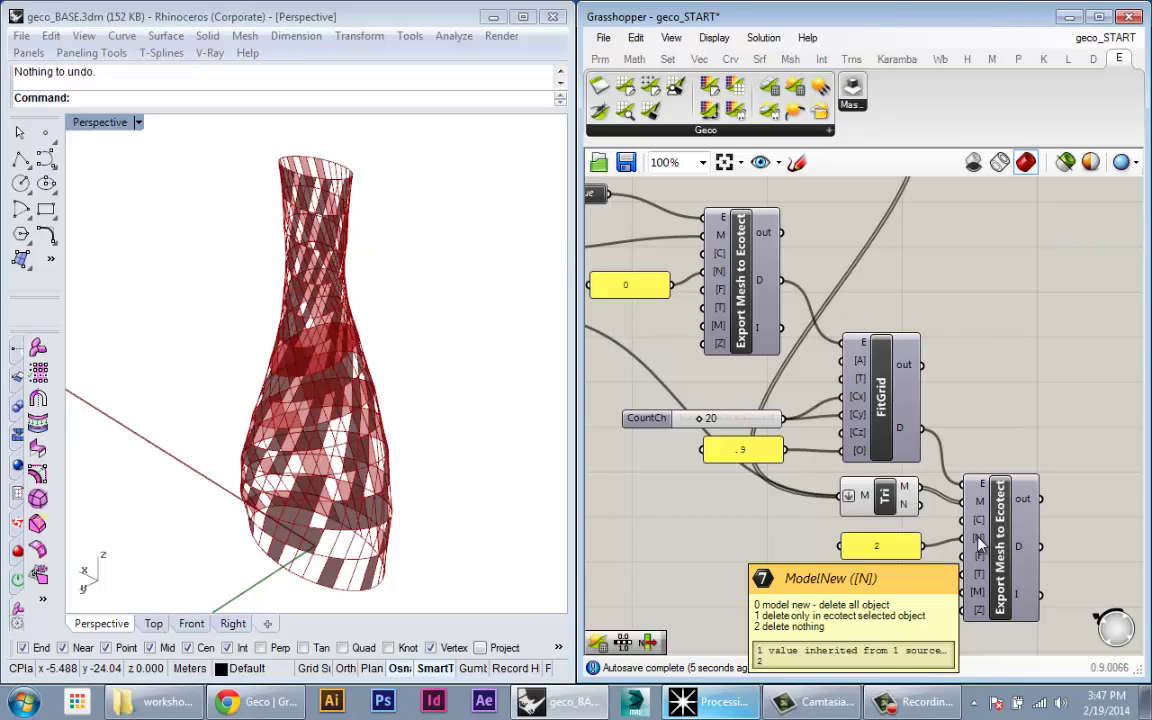
{"action": "right_click_drag", "start_coordinate": [775, 559], "coordinate": [819, 526]}
{"action": "scroll", "coordinate": [819, 526], "scroll_direction": "down", "scroll_amount": 1}
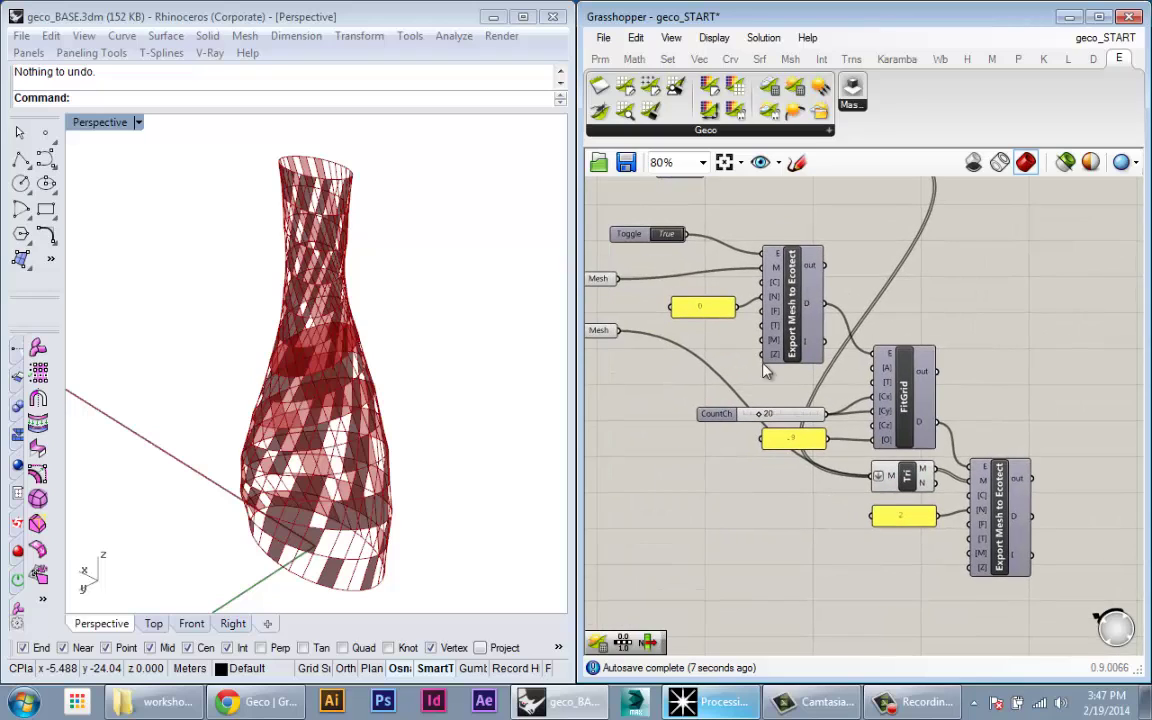
{"action": "left_click", "coordinate": [982, 487]}
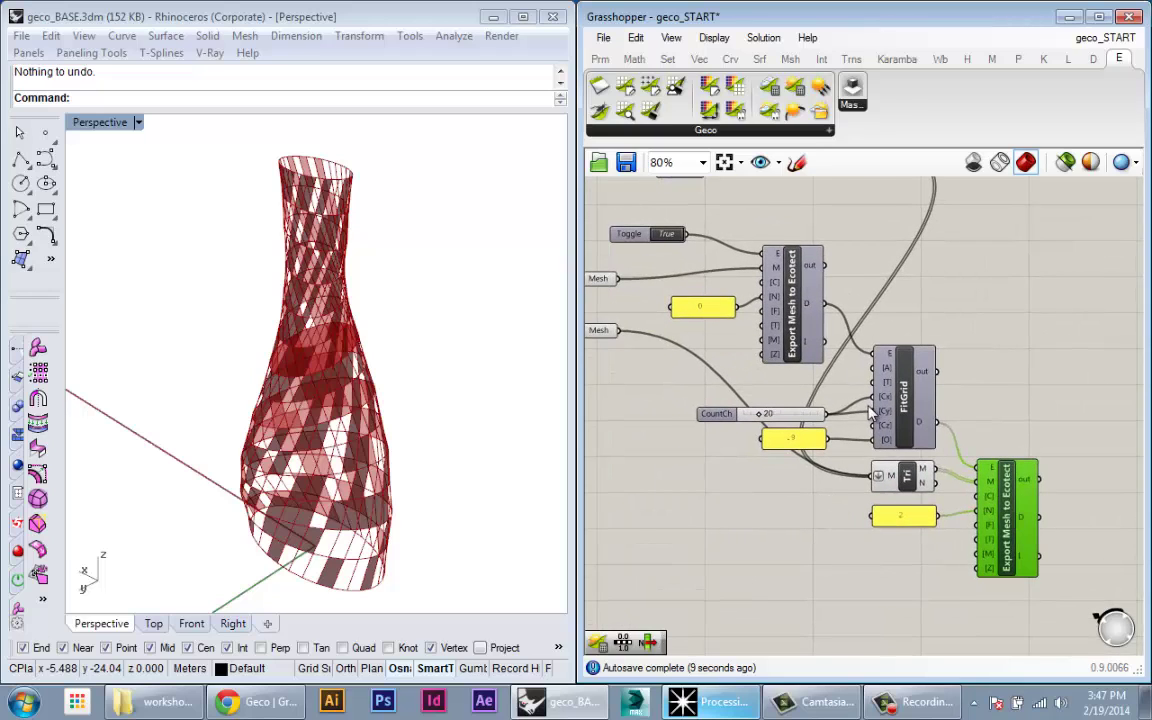
{"action": "right_click_drag", "start_coordinate": [787, 373], "coordinate": [837, 429]}
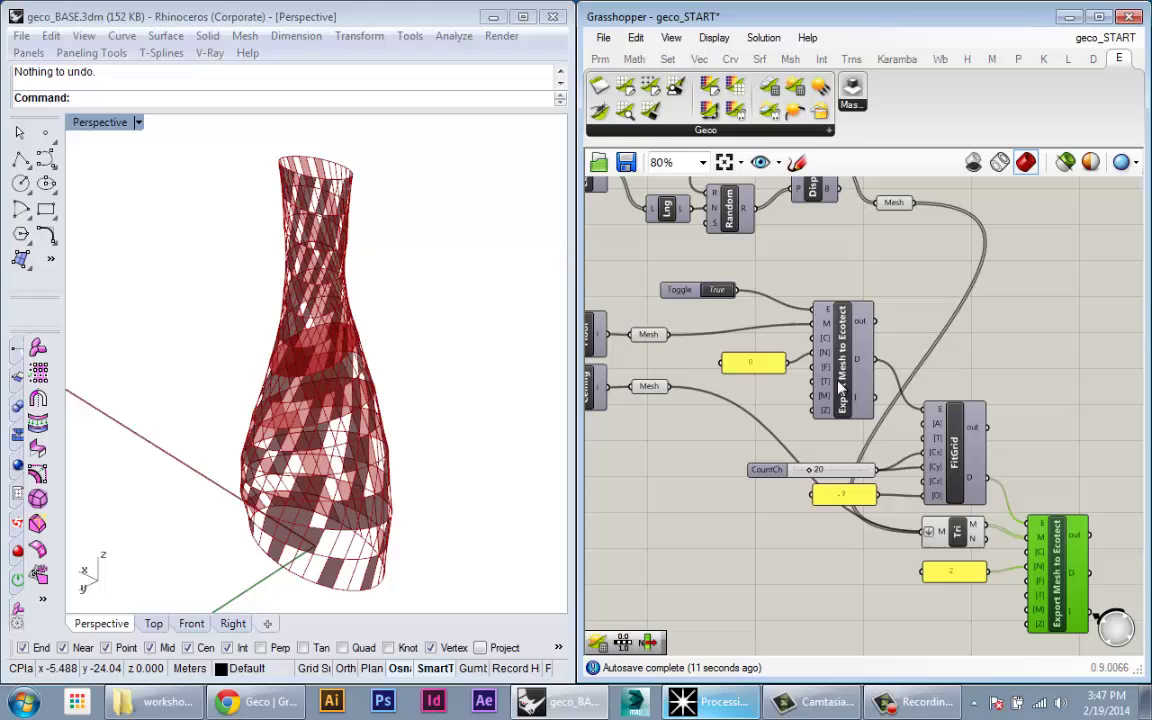
{"action": "mouse_move", "coordinate": [828, 362]}
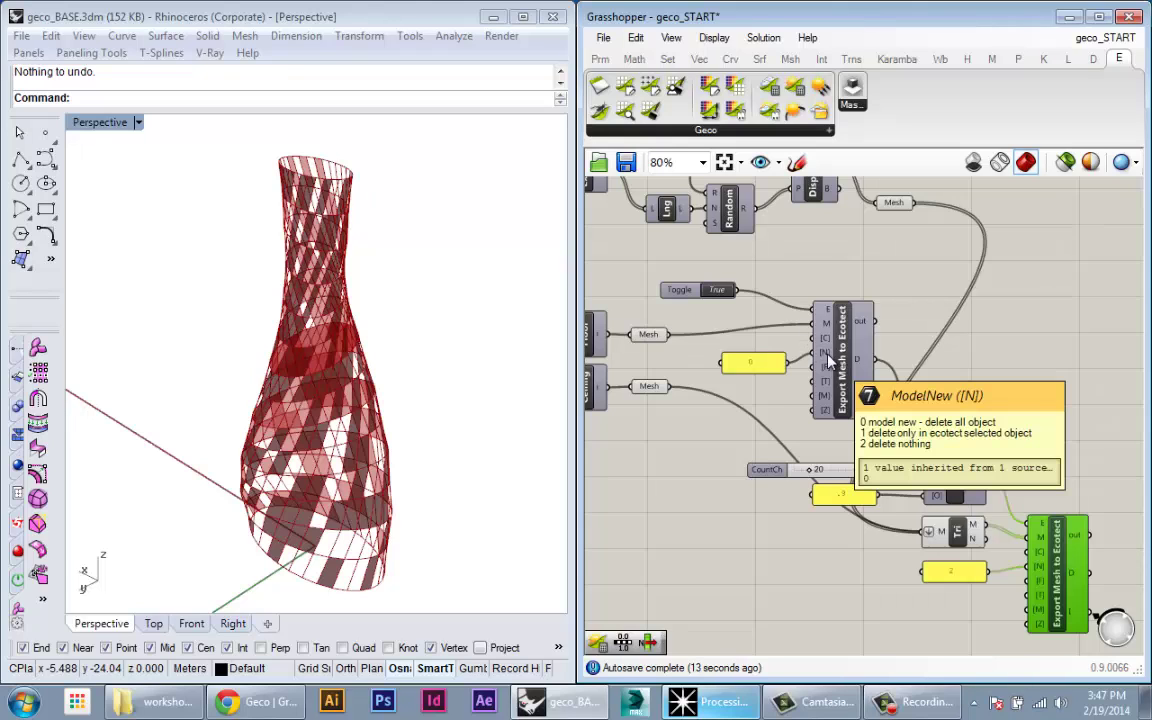
{"action": "right_click_drag", "start_coordinate": [931, 427], "coordinate": [915, 428]}
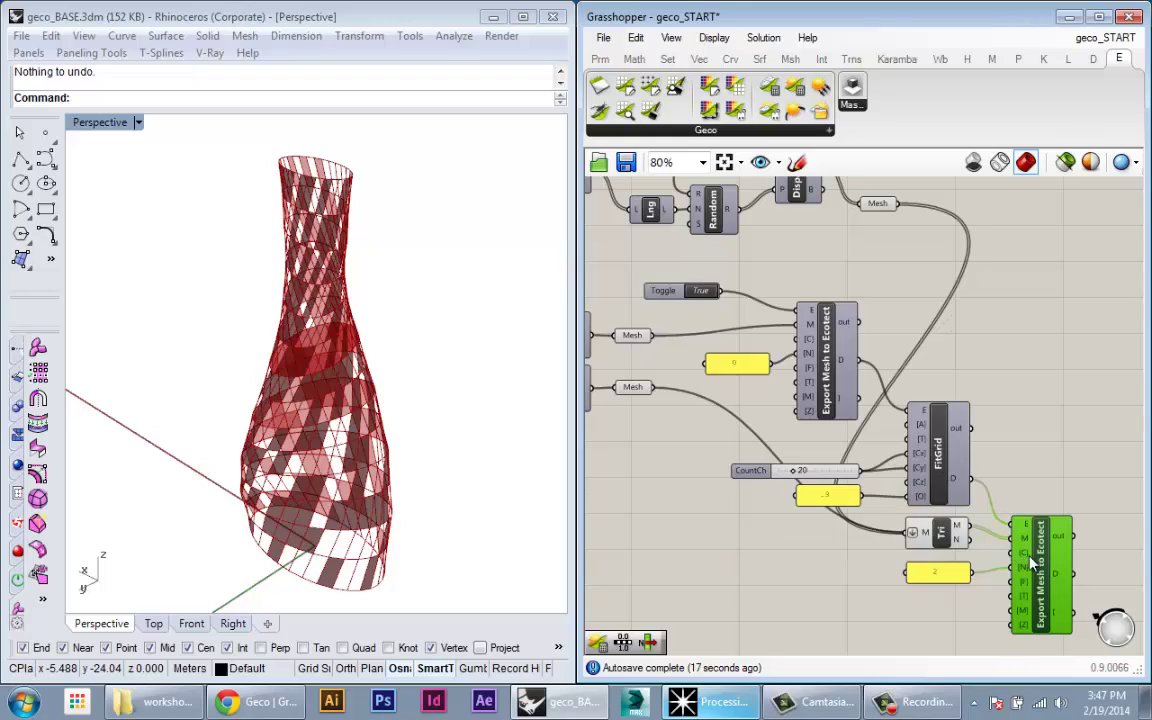
- Switch to Autodesk Ecotect Analysis to check the exported model, and return to Grasshopper
{"action": "right_click_drag", "start_coordinate": [785, 380], "coordinate": [781, 358]}
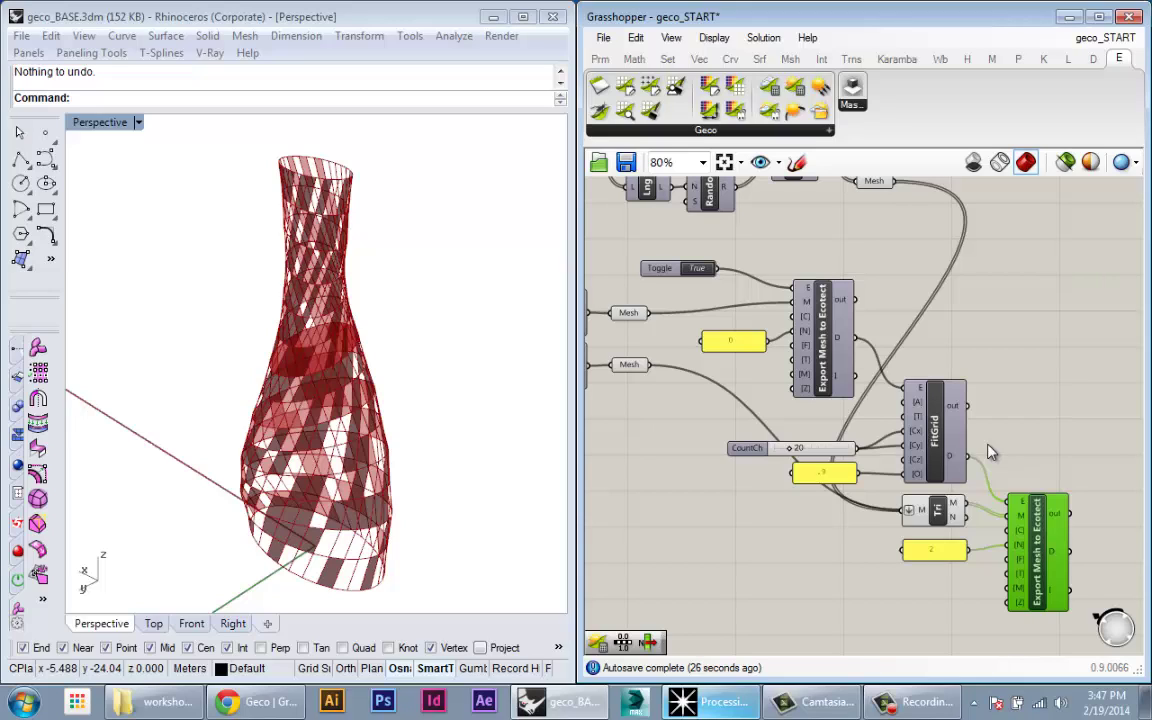
{"action": "right_click_drag", "start_coordinate": [990, 452], "coordinate": [956, 408]}
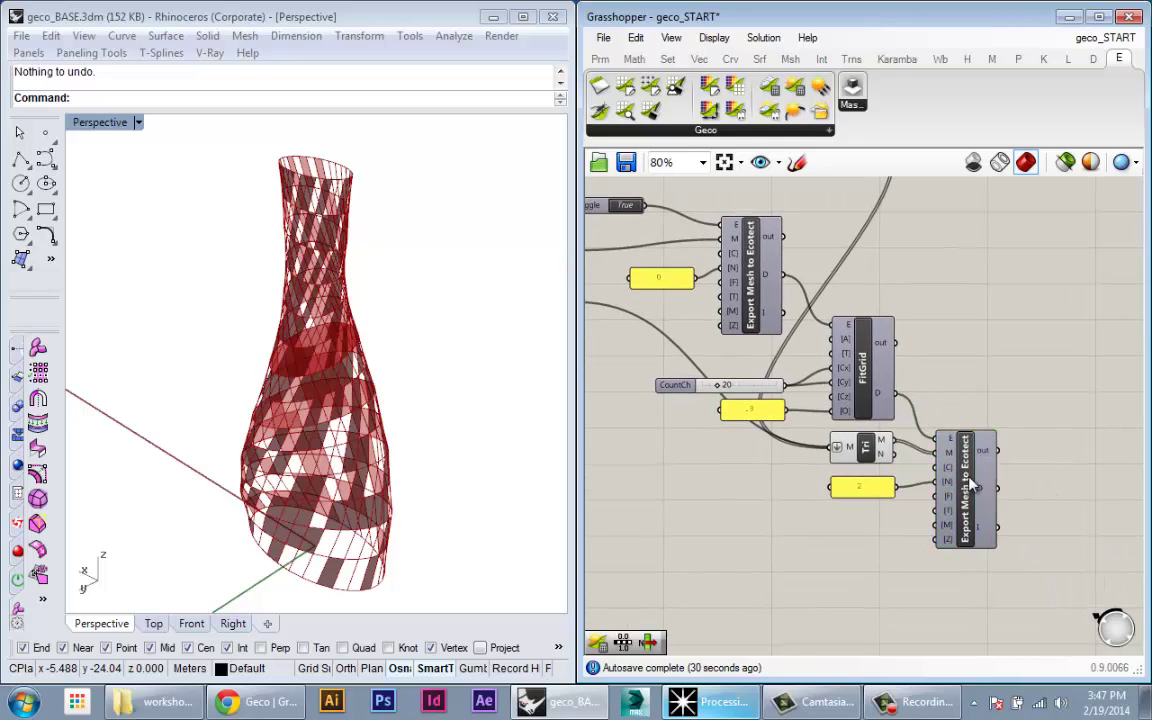
{"action": "right_click_drag", "start_coordinate": [910, 498], "coordinate": [967, 501]}
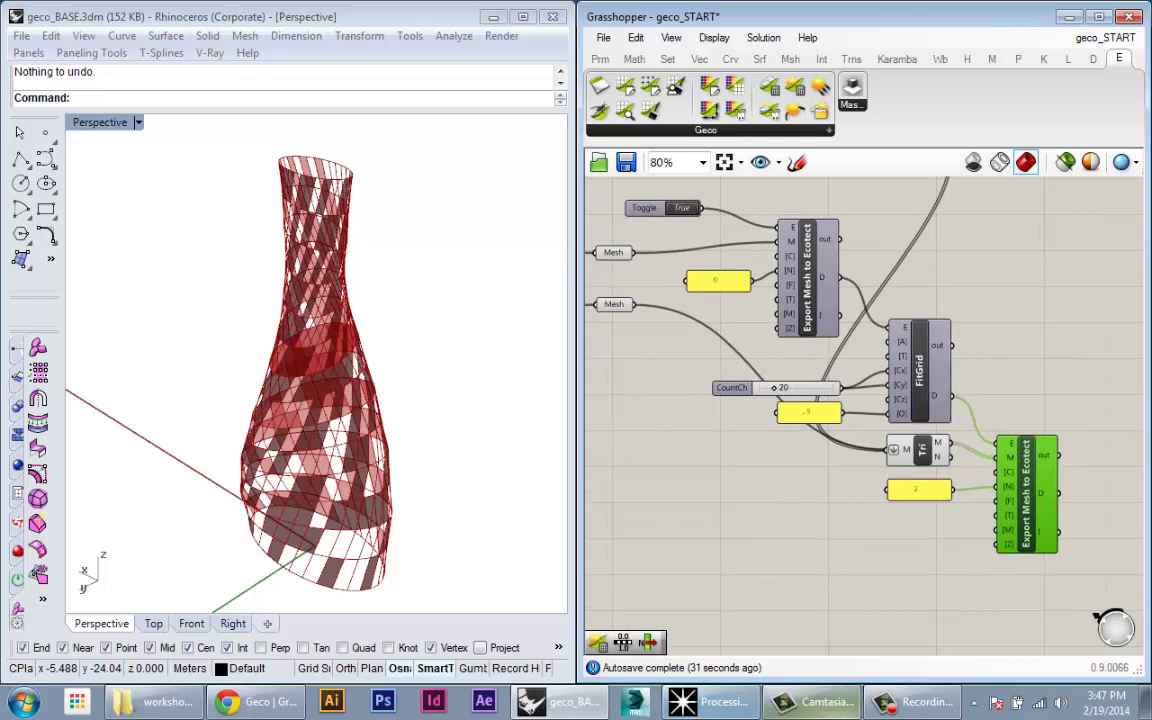
{"action": "left_click", "coordinate": [697, 697]}
{"action": "right_click_drag", "start_coordinate": [586, 426], "coordinate": [576, 473]}
{"action": "left_click", "coordinate": [559, 707]}
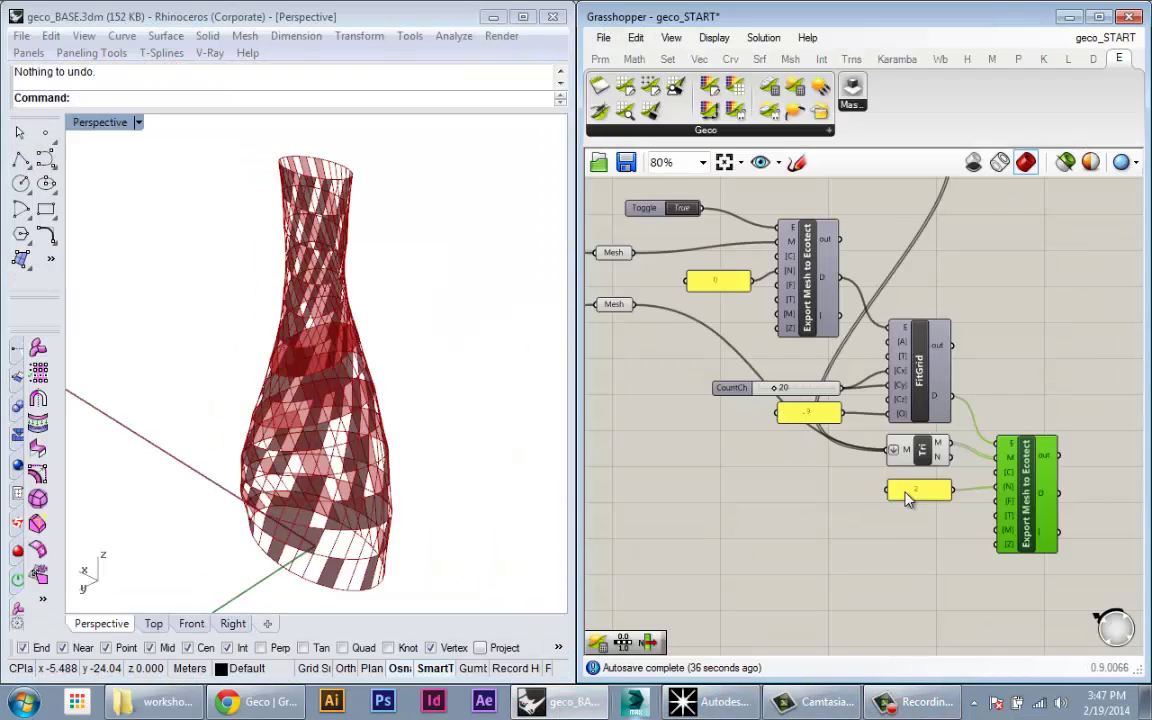
- Rerun the export chain by setting the toggle on the first Export Mesh to Ecotect component to False and back to True
{"action": "right_click_drag", "start_coordinate": [931, 503], "coordinate": [874, 490]}
{"action": "left_click", "coordinate": [874, 490]}
{"action": "right_click_drag", "start_coordinate": [803, 403], "coordinate": [867, 459]}
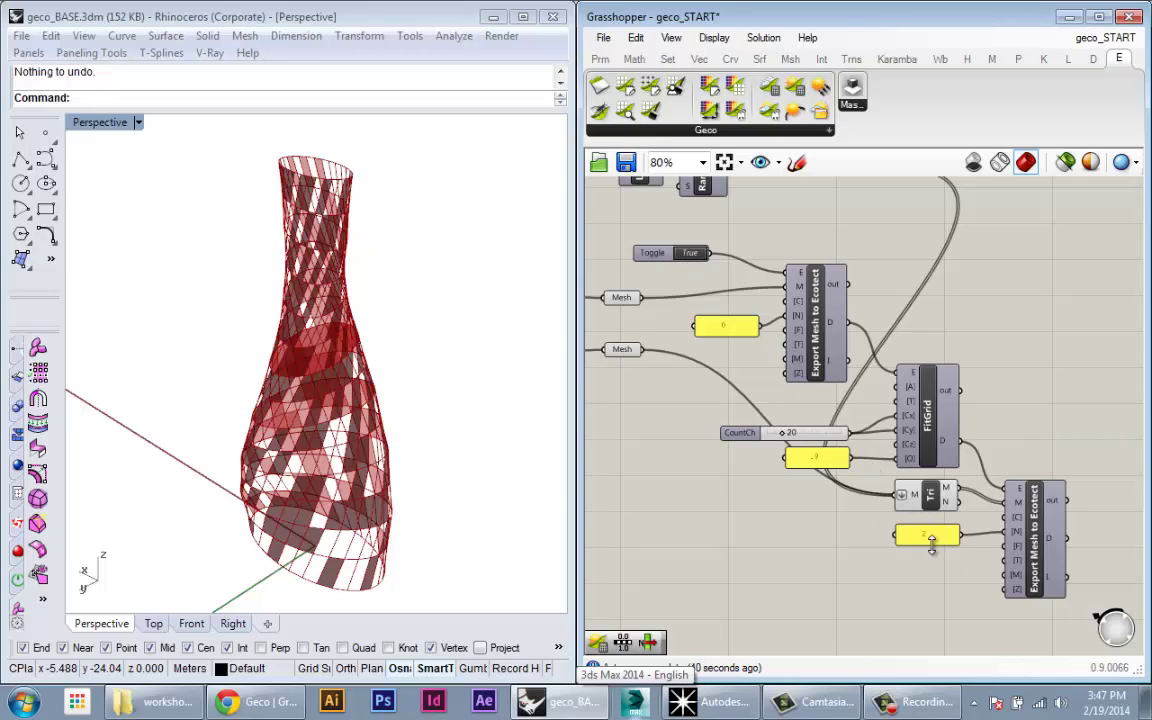
{"action": "right_click_drag", "start_coordinate": [754, 393], "coordinate": [789, 411]}
{"action": "left_click", "coordinate": [717, 272]}
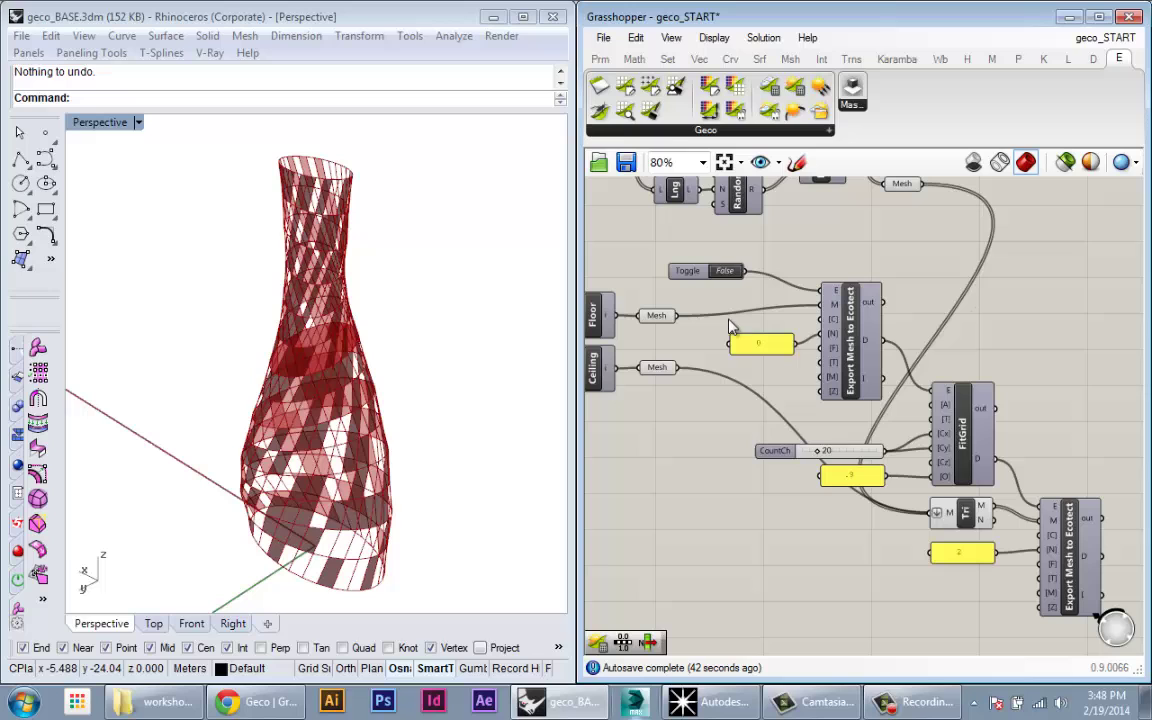
{"action": "double_click", "coordinate": [724, 271]}
{"action": "right_click_drag", "start_coordinate": [888, 392], "coordinate": [871, 359]}
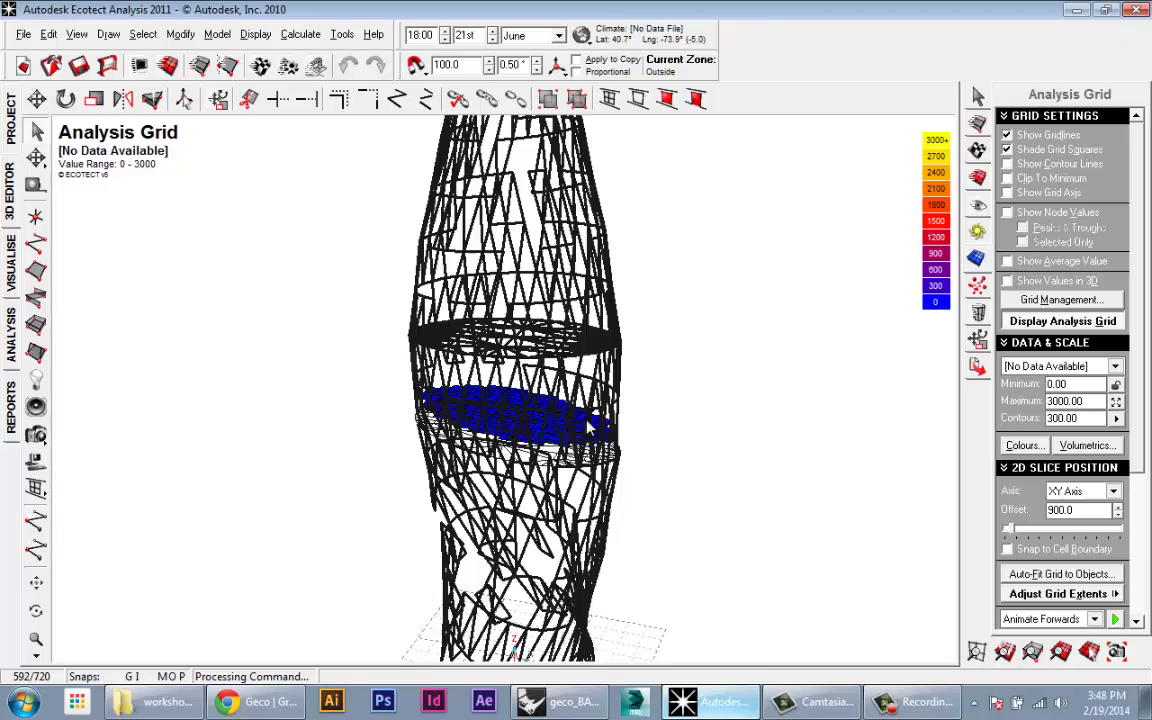
- Inspect the re-exported floor, ceiling and facade meshes with the analysis grid in Autodesk Ecotect Analysis from different angles
{"action": "scroll", "coordinate": [588, 427], "scroll_direction": "up", "scroll_amount": 3}
{"action": "right_click_drag", "start_coordinate": [588, 427], "coordinate": [592, 505]}
{"action": "right_click_drag", "start_coordinate": [612, 275], "coordinate": [579, 324]}
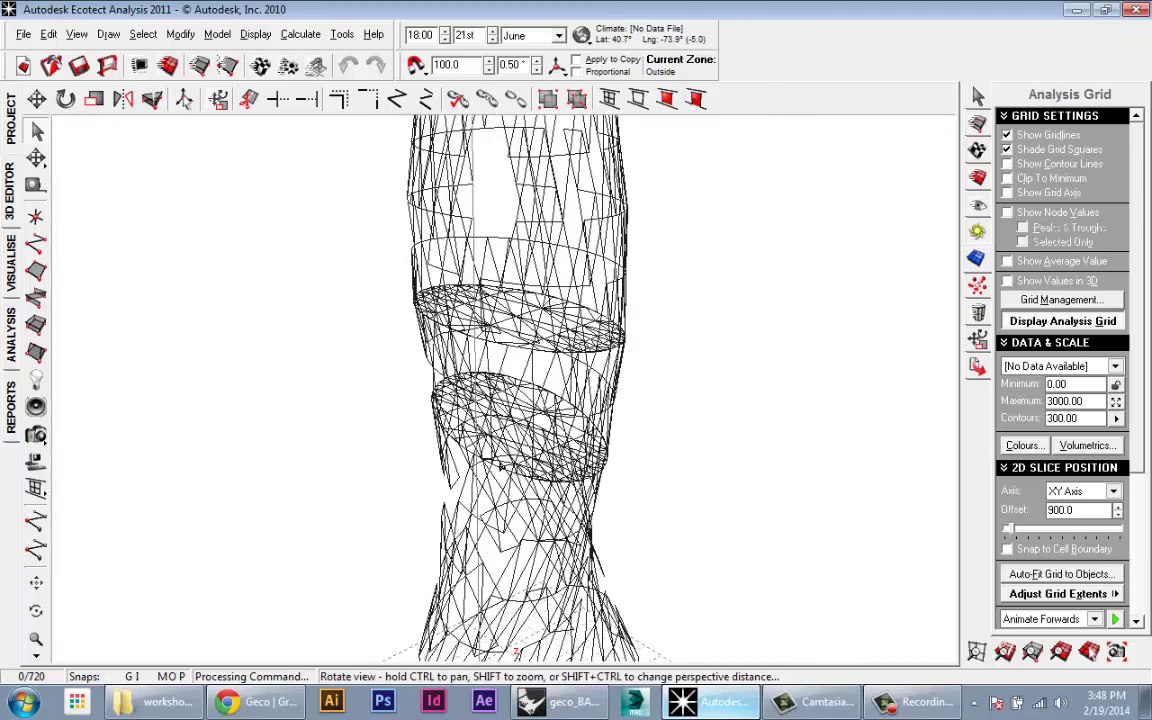